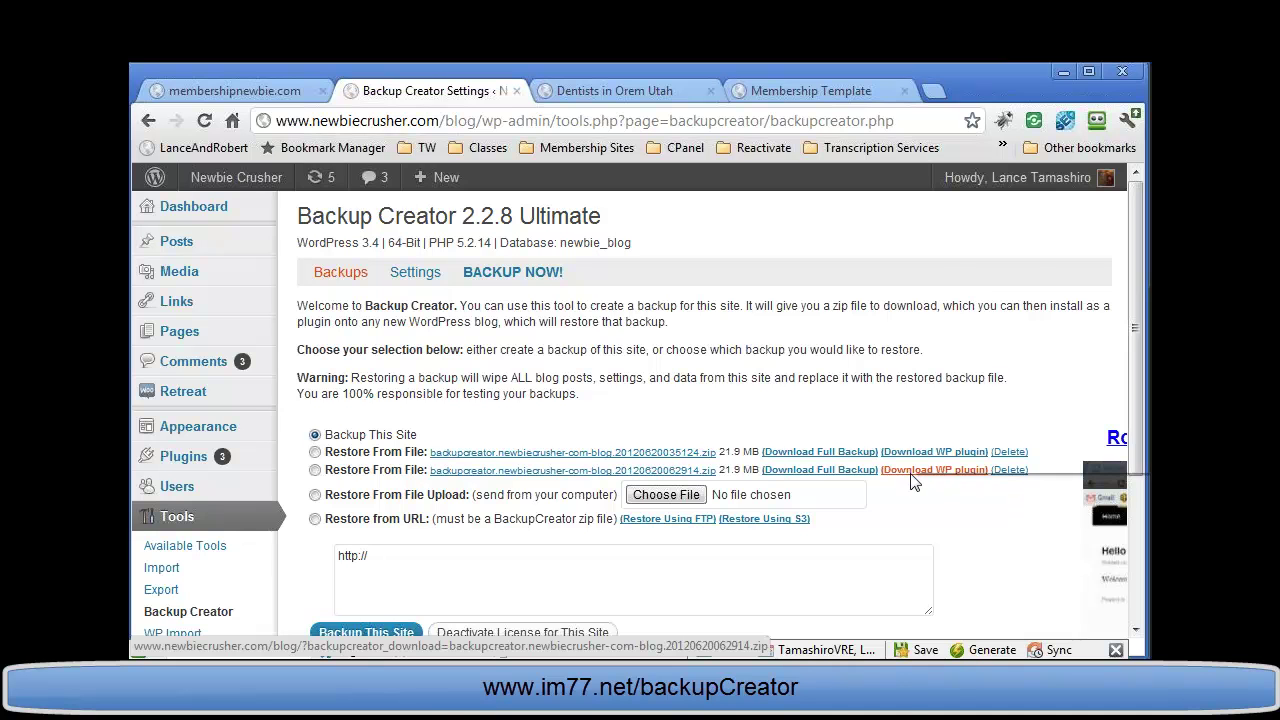
{"action": "right_click", "coordinate": [912, 488]}
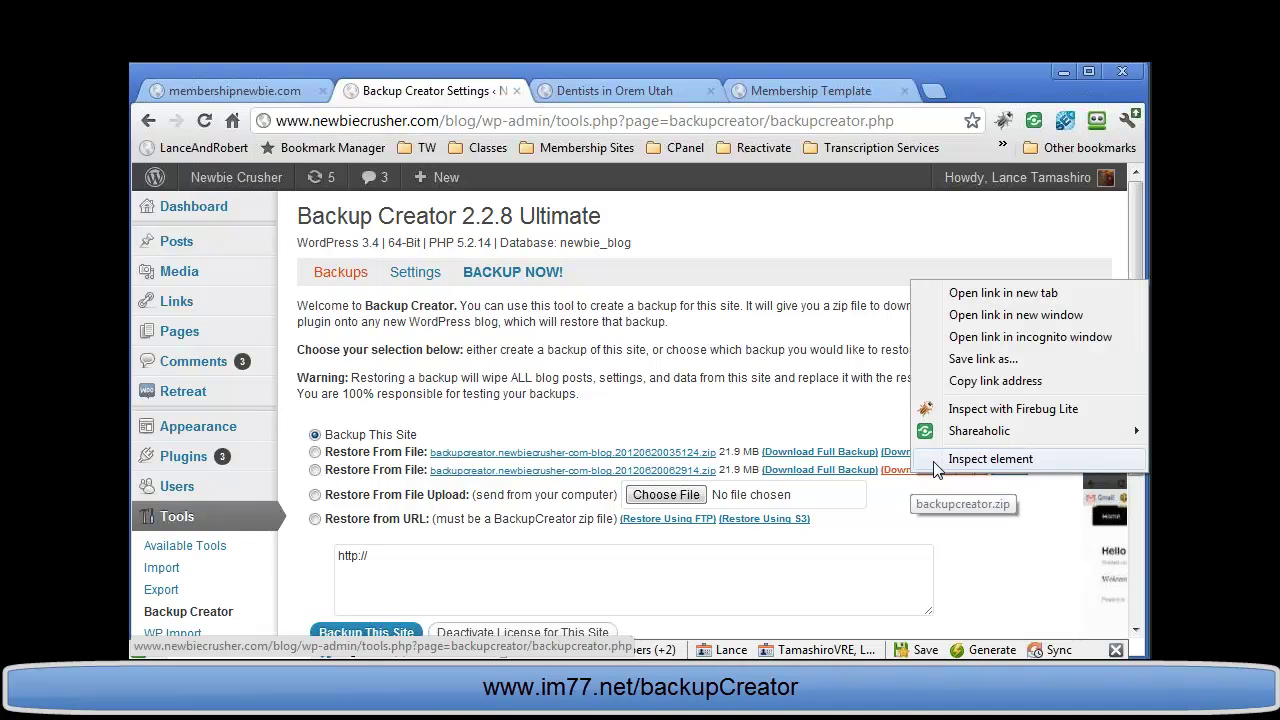
{"action": "left_click", "coordinate": [962, 360]}
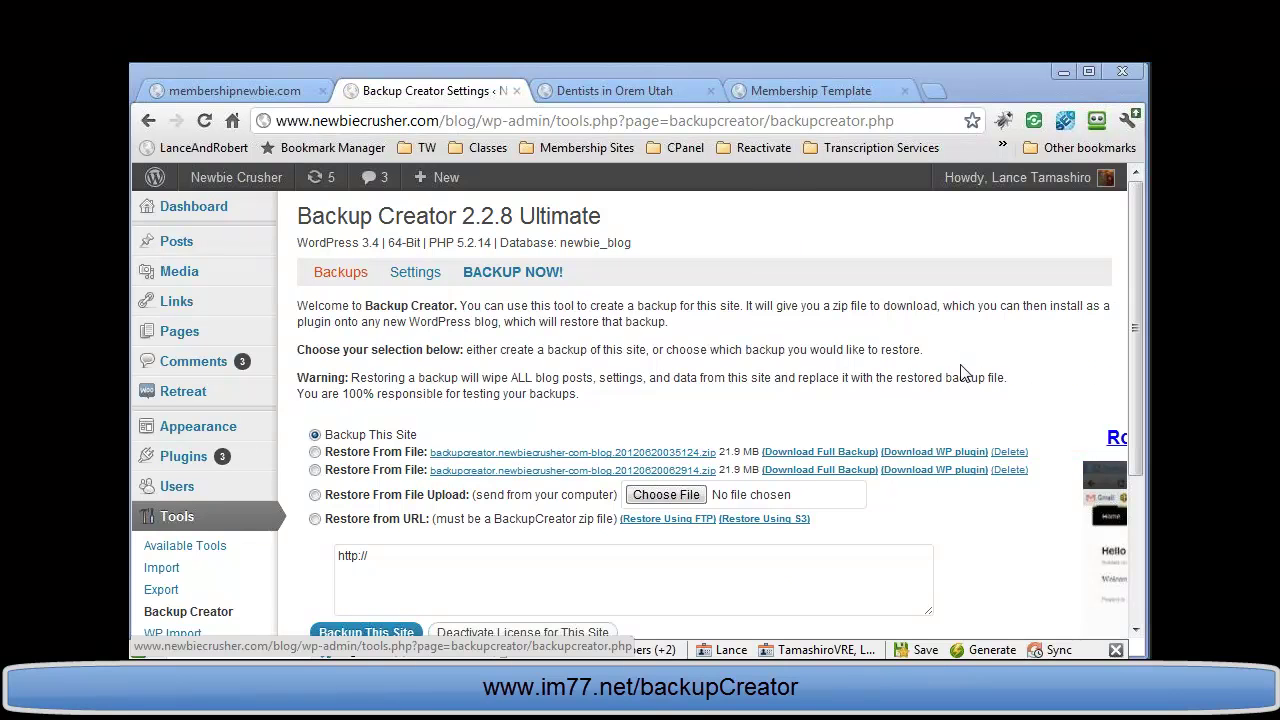
{"action": "left_click", "coordinate": [210, 199]}
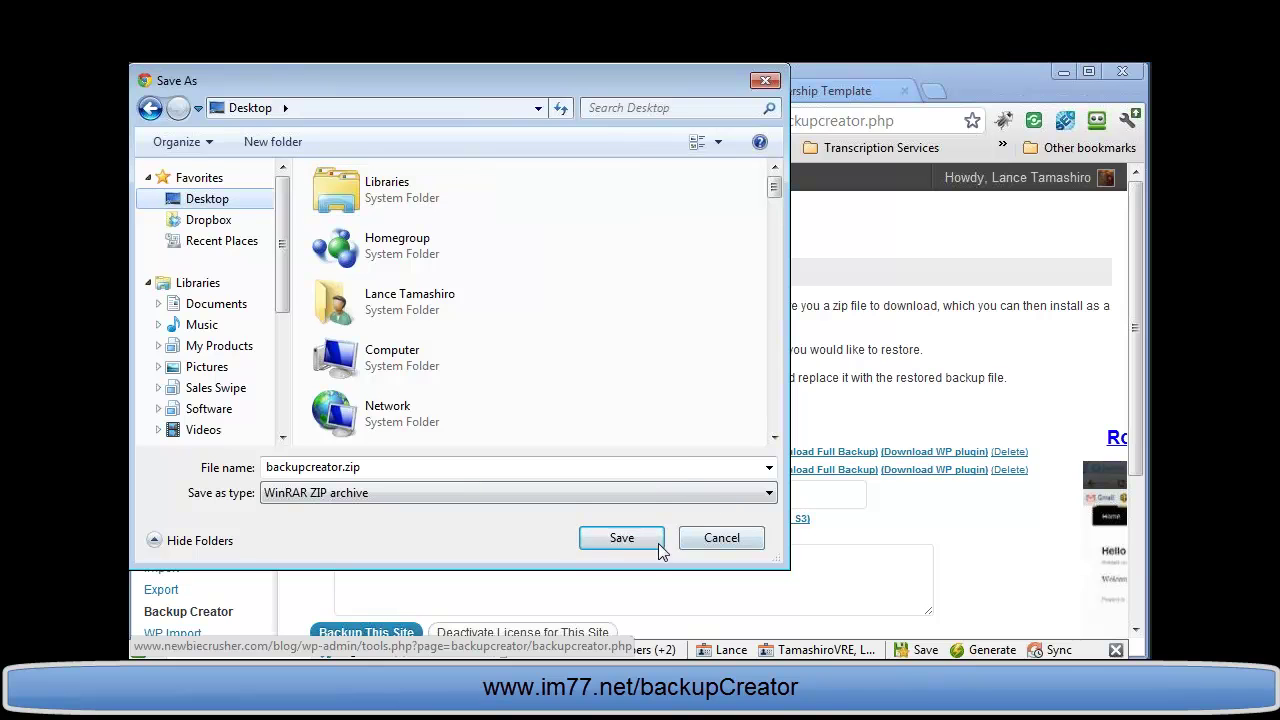
{"action": "left_click", "coordinate": [605, 542]}
{"action": "left_click", "coordinate": [695, 378]}
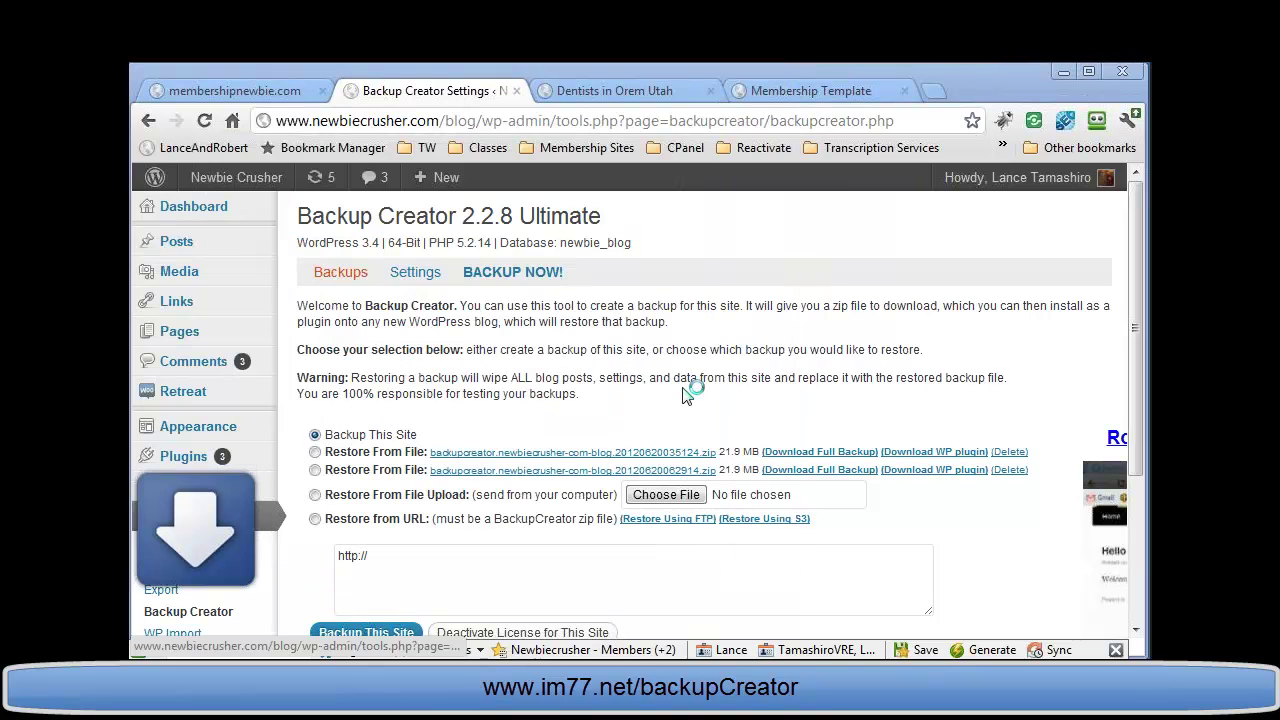
{"action": "left_click", "coordinate": [1022, 130]}
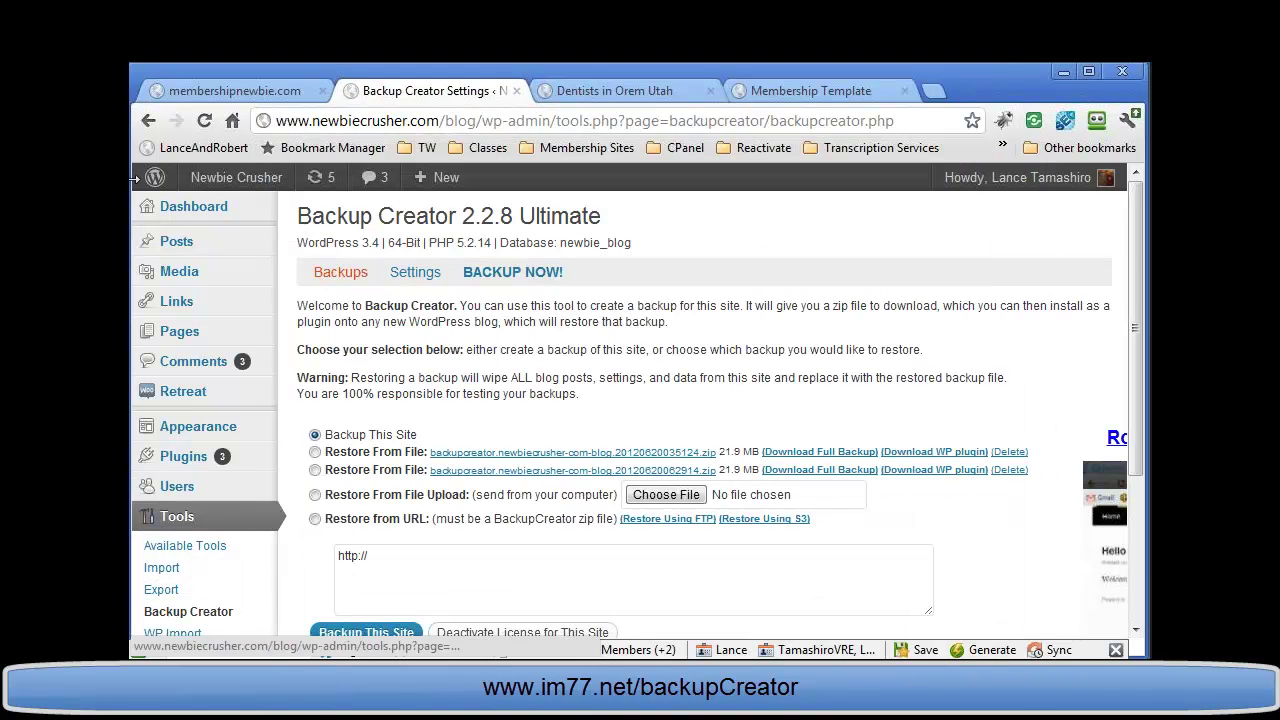
Examine the home page of the membershipnewbie.com/bcdemo site, including its header, posts and sidebar.
{"action": "left_click", "coordinate": [271, 91]}
{"action": "mouse_move", "coordinate": [172, 195]}
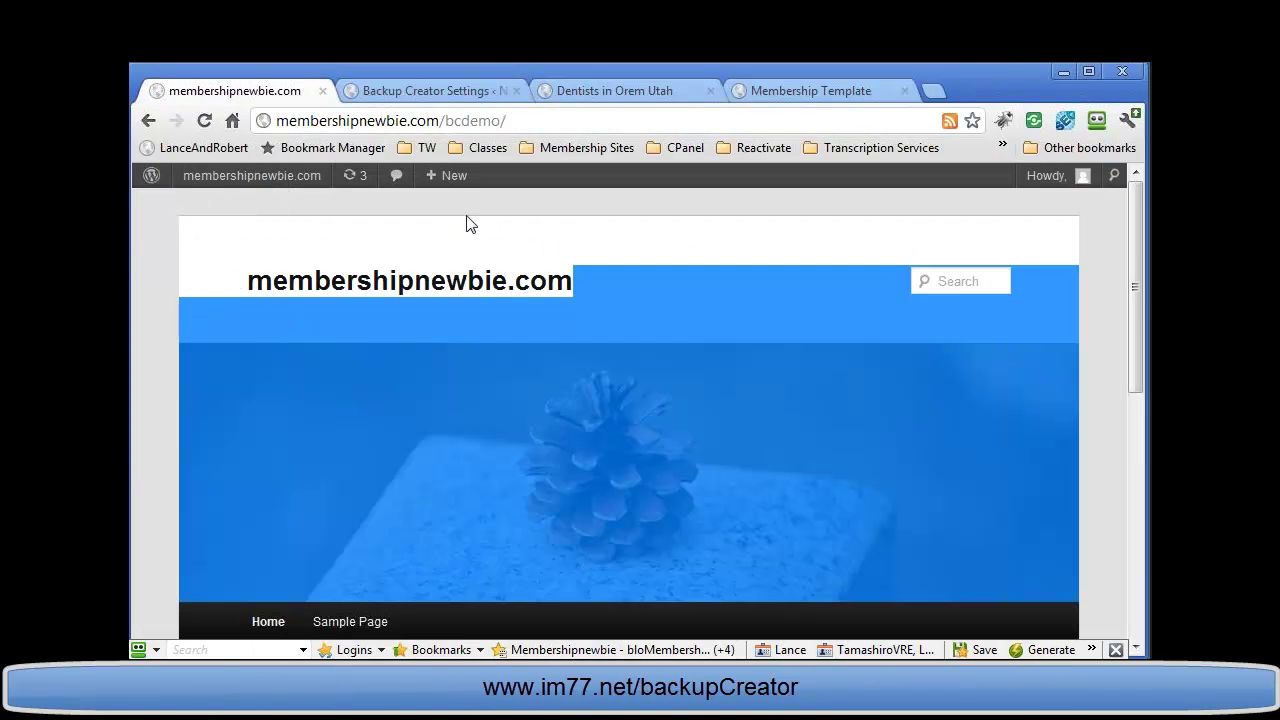
{"action": "left_click", "coordinate": [469, 221]}
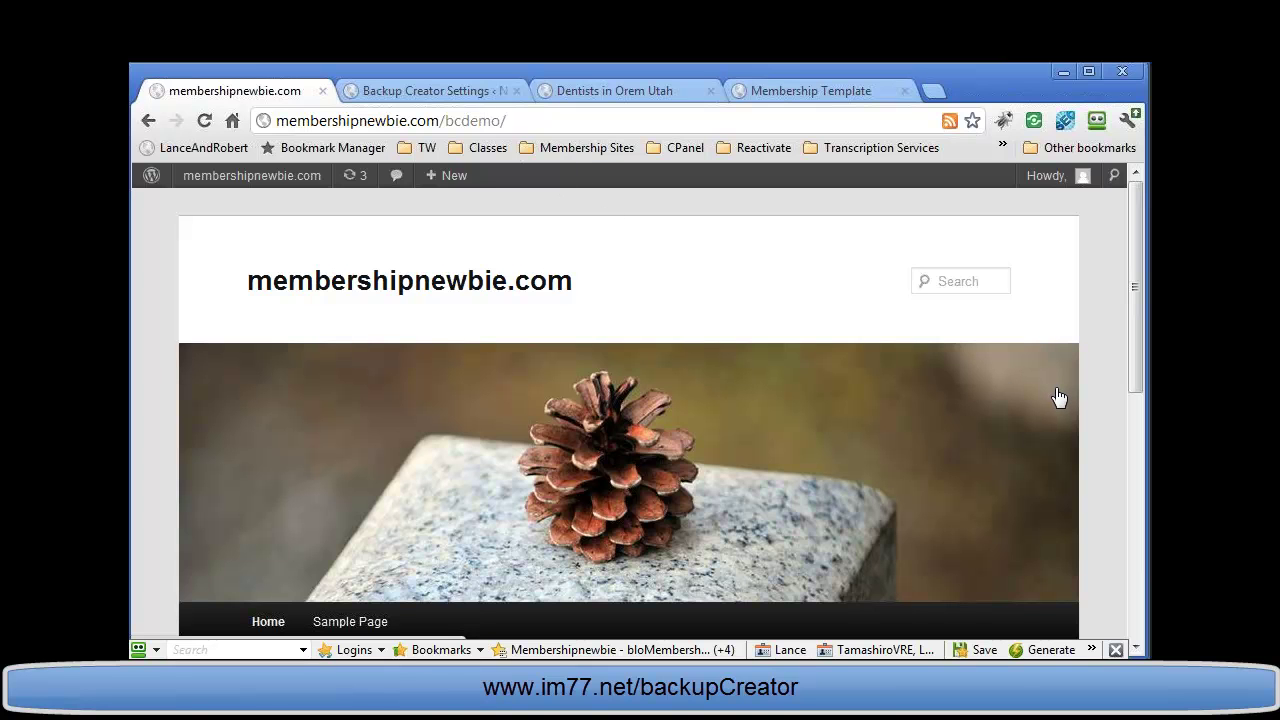
{"action": "scroll", "coordinate": [1059, 398], "scroll_direction": "down", "scroll_amount": 1}
{"action": "scroll", "coordinate": [1000, 480], "scroll_direction": "down", "scroll_amount": 5}
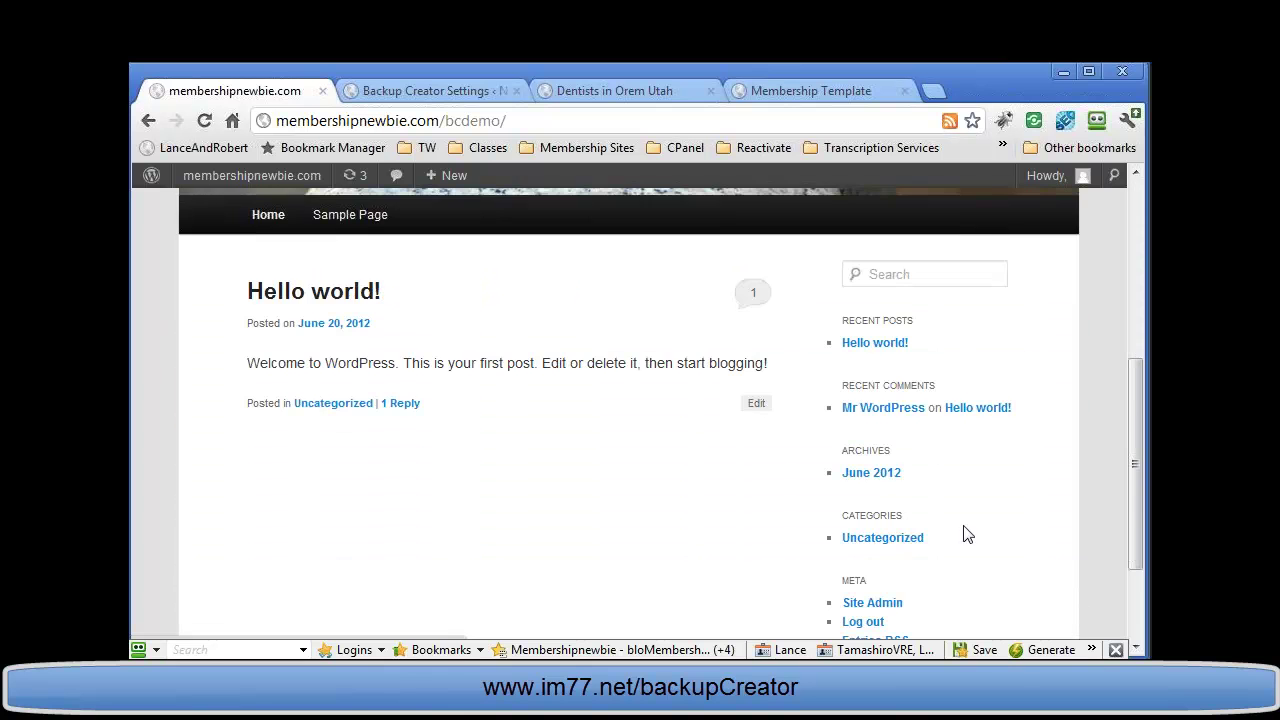
{"action": "scroll", "coordinate": [1027, 571], "scroll_direction": "up", "scroll_amount": 3}
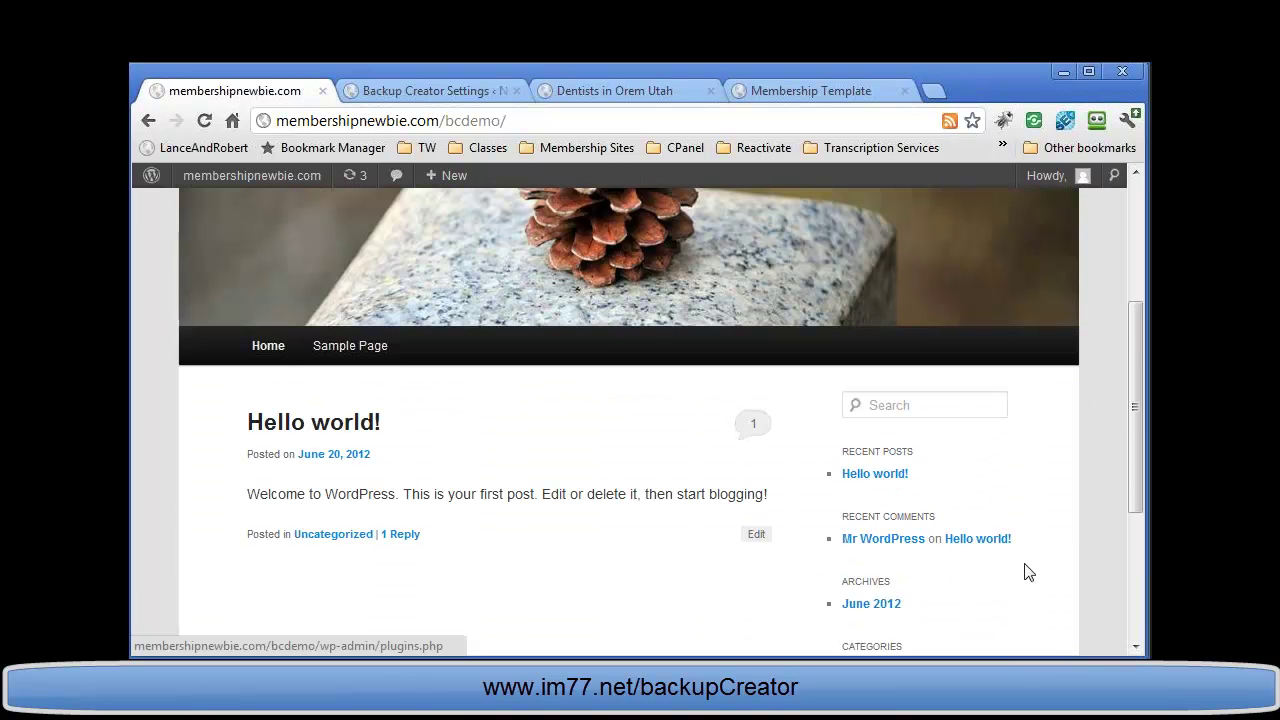
{"action": "scroll", "coordinate": [1027, 571], "scroll_direction": "up", "scroll_amount": 2}
{"action": "scroll", "coordinate": [1027, 571], "scroll_direction": "down", "scroll_amount": 3}
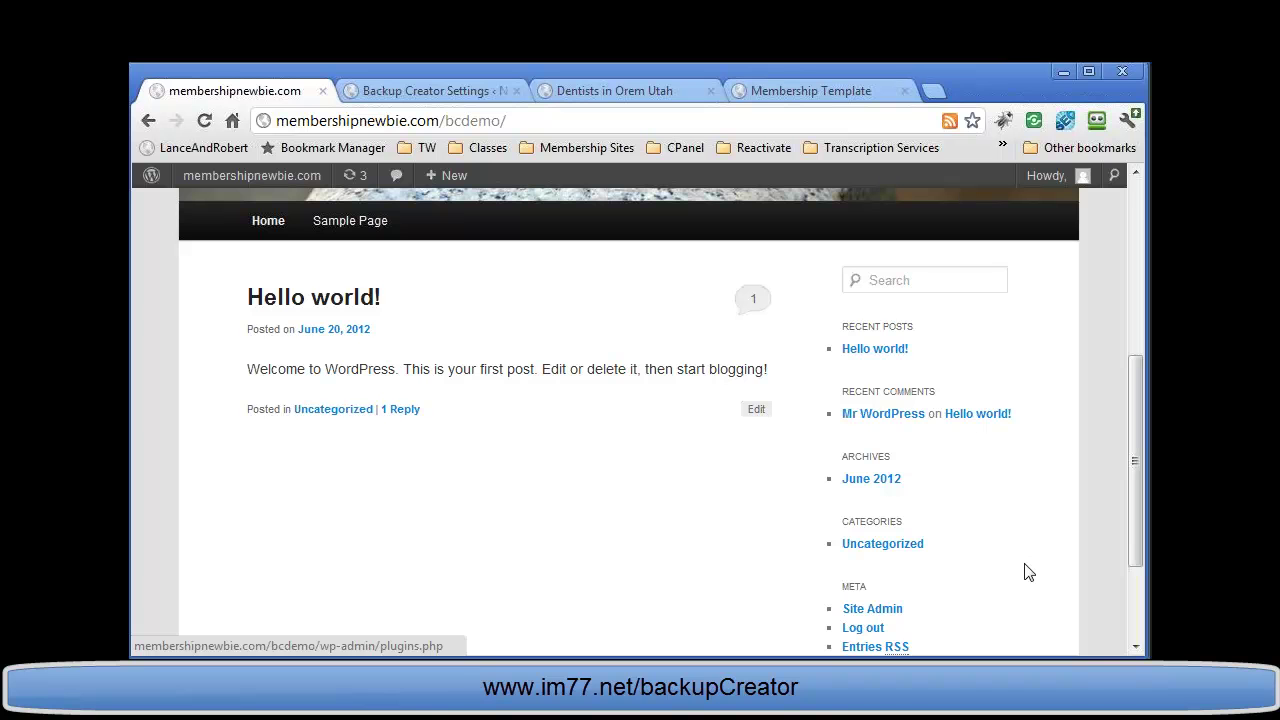
{"action": "scroll", "coordinate": [1025, 571], "scroll_direction": "up", "scroll_amount": 4}
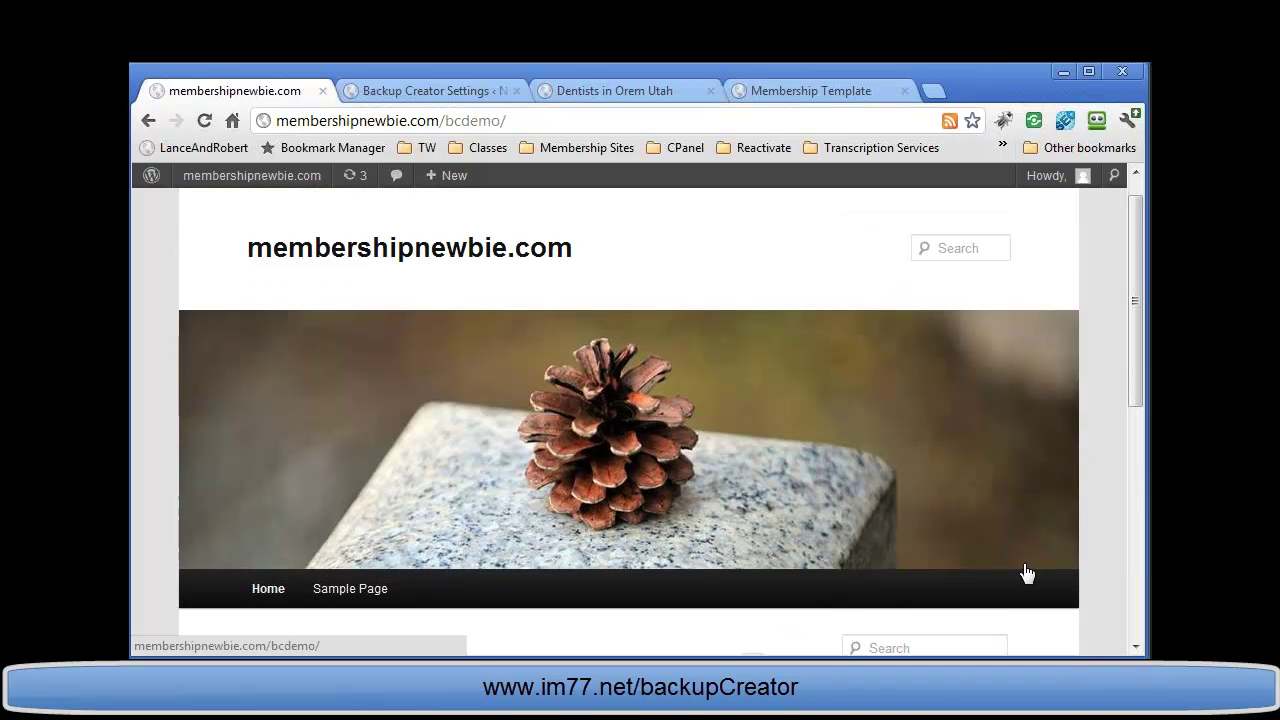
{"action": "scroll", "coordinate": [978, 538], "scroll_direction": "down", "scroll_amount": 4}
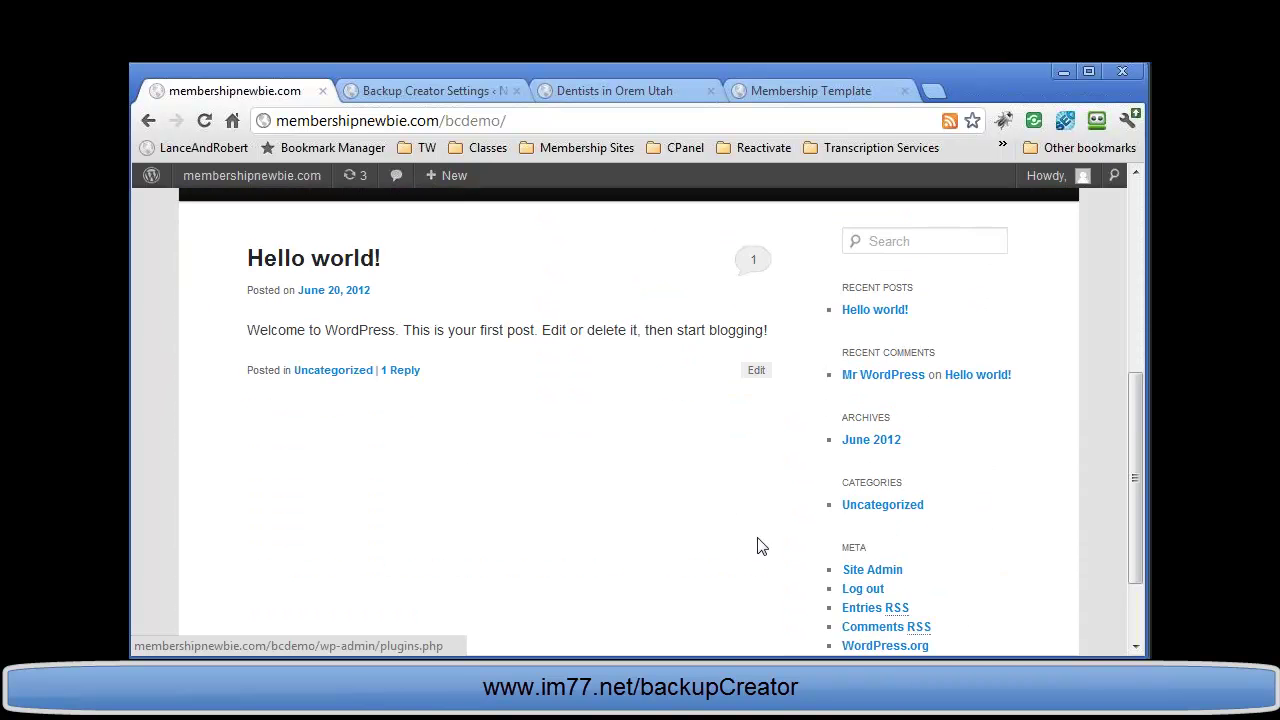
{"action": "scroll", "coordinate": [760, 543], "scroll_direction": "up", "scroll_amount": 3}
Go to the bcdemo site's dashboard and open the page for uploading a new plugin.
{"action": "mouse_move", "coordinate": [251, 175]}
{"action": "left_click", "coordinate": [238, 206]}
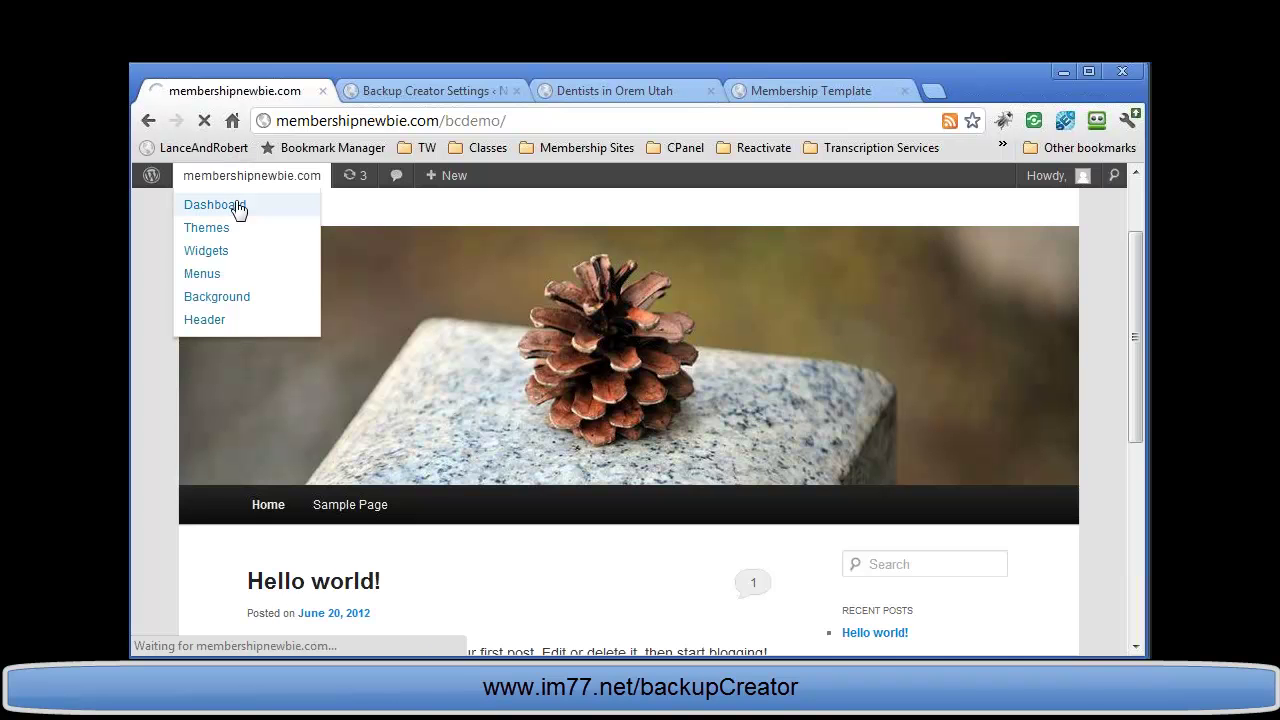
{"action": "mouse_move", "coordinate": [240, 434]}
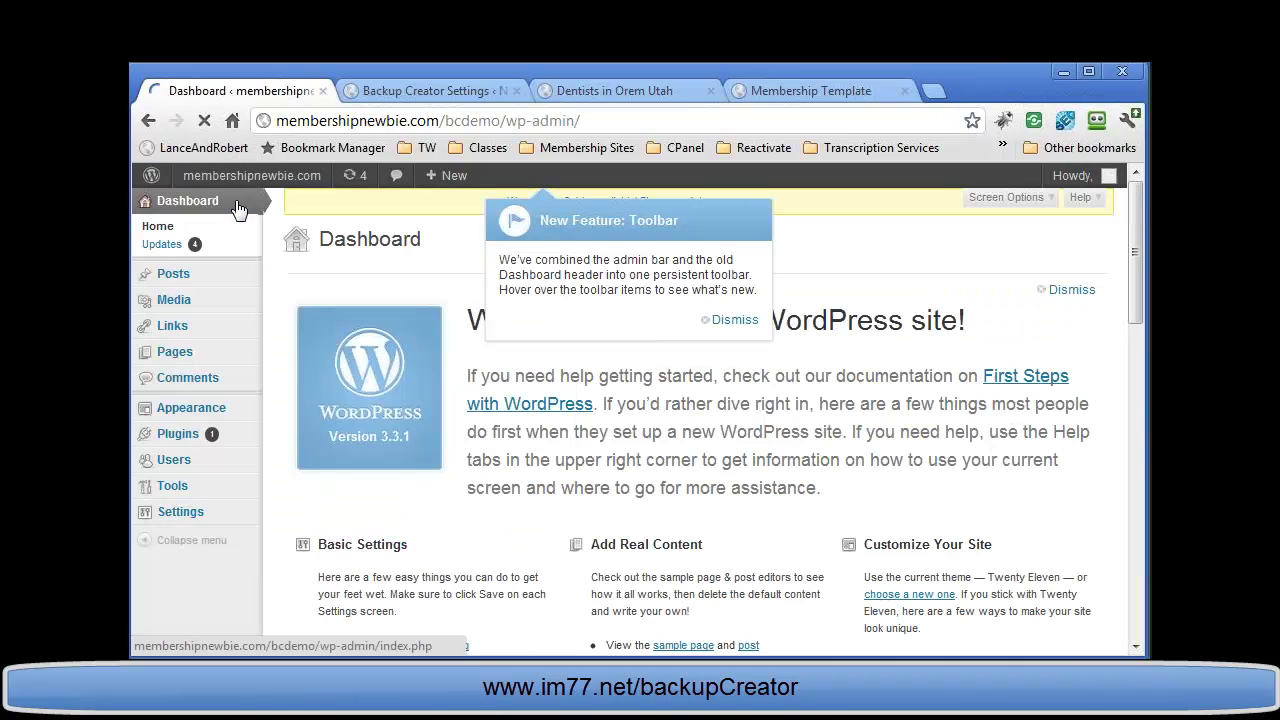
{"action": "left_click", "coordinate": [302, 453]}
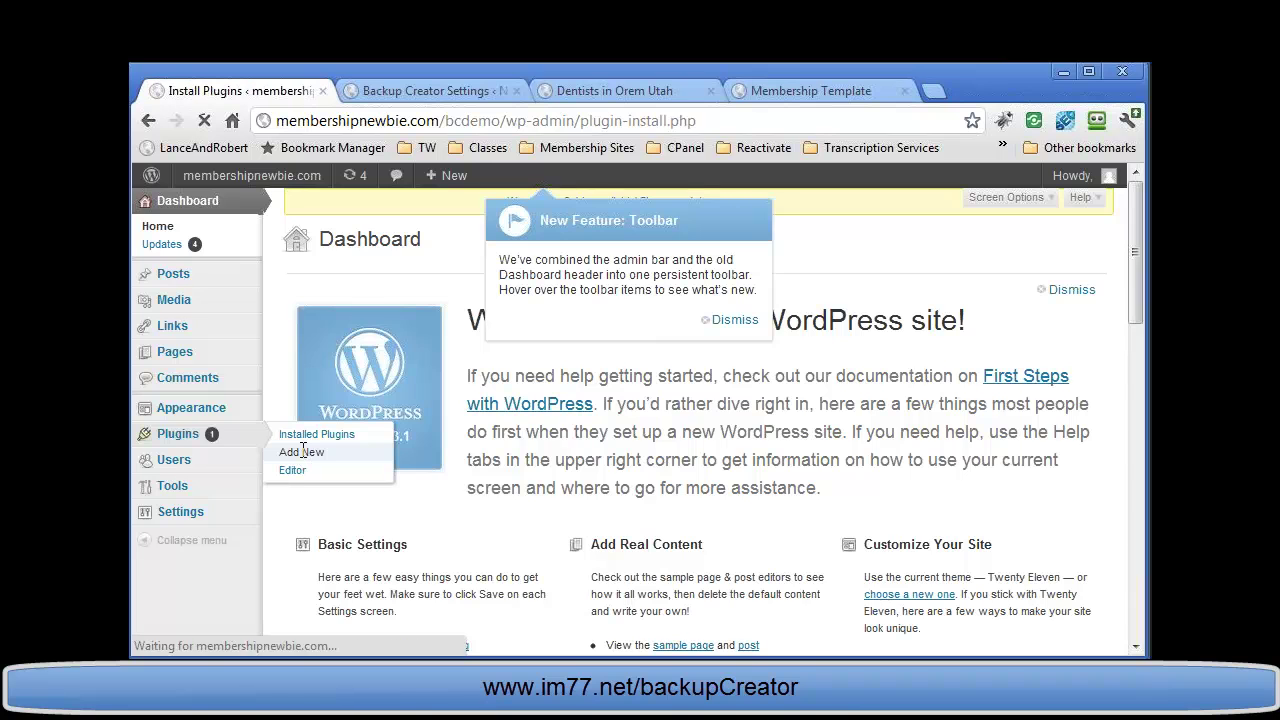
{"action": "left_click", "coordinate": [348, 274]}
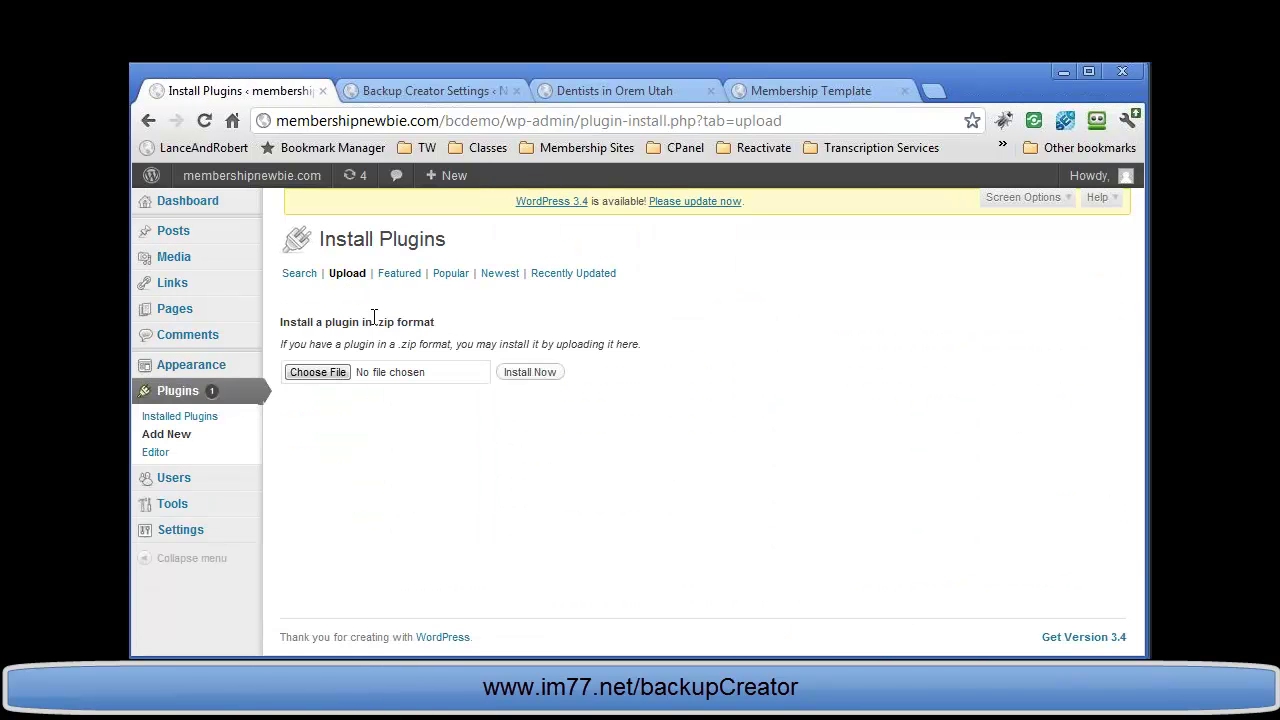
Install the plugin from backupcreator.zip on the Desktop and activate it on the bcdemo site.
{"action": "left_click", "coordinate": [330, 378]}
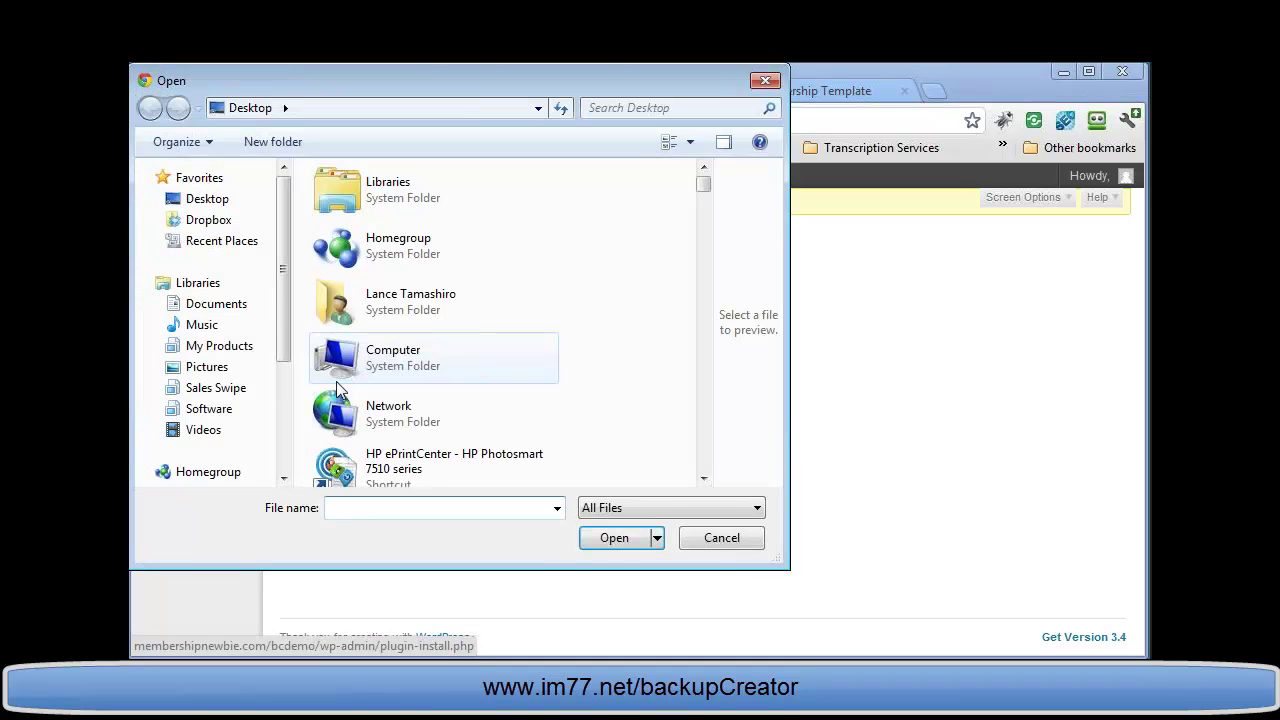
{"action": "type", "text": "backupcreator.zip"}
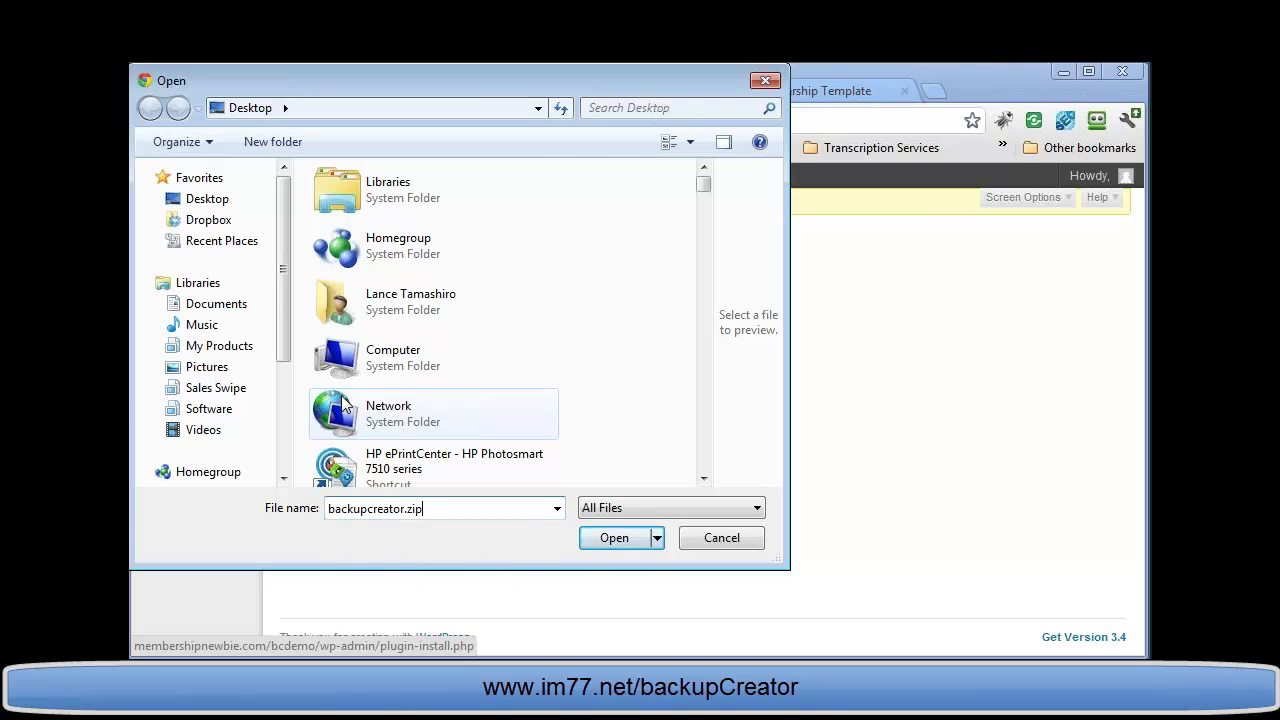
{"action": "left_click", "coordinate": [615, 538]}
{"action": "left_click", "coordinate": [528, 372]}
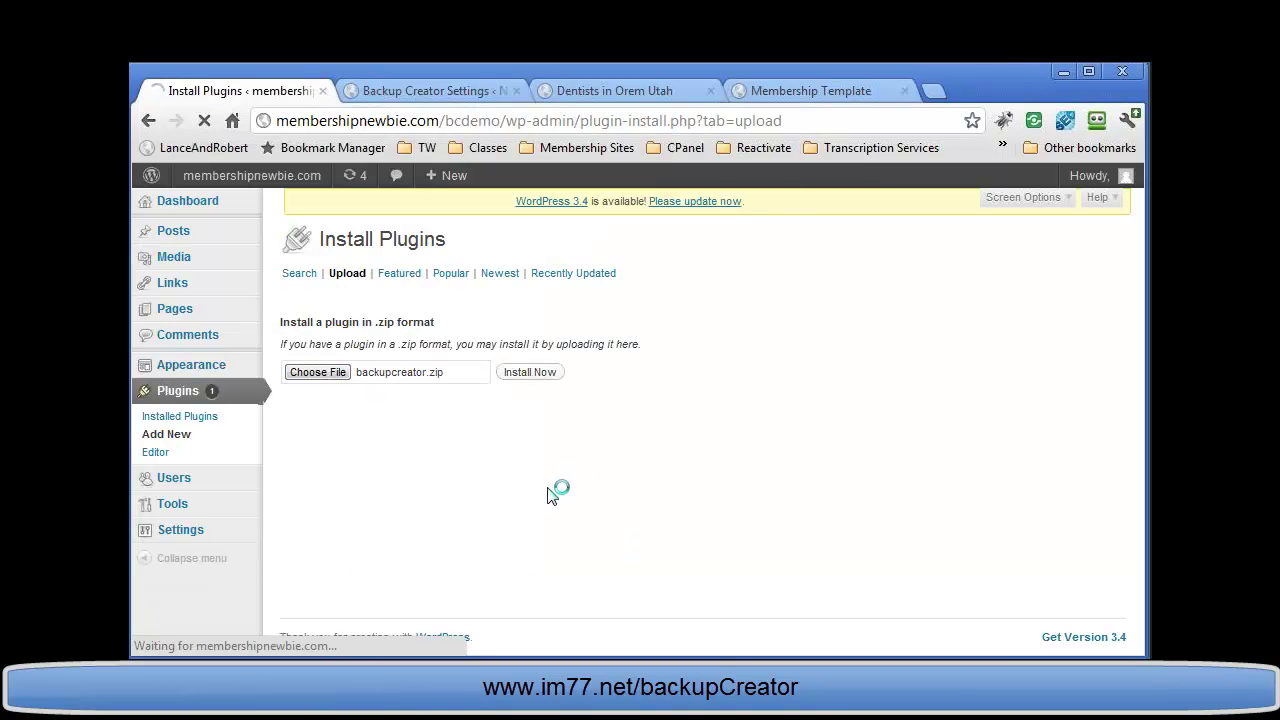
{"action": "left_click", "coordinate": [316, 350]}
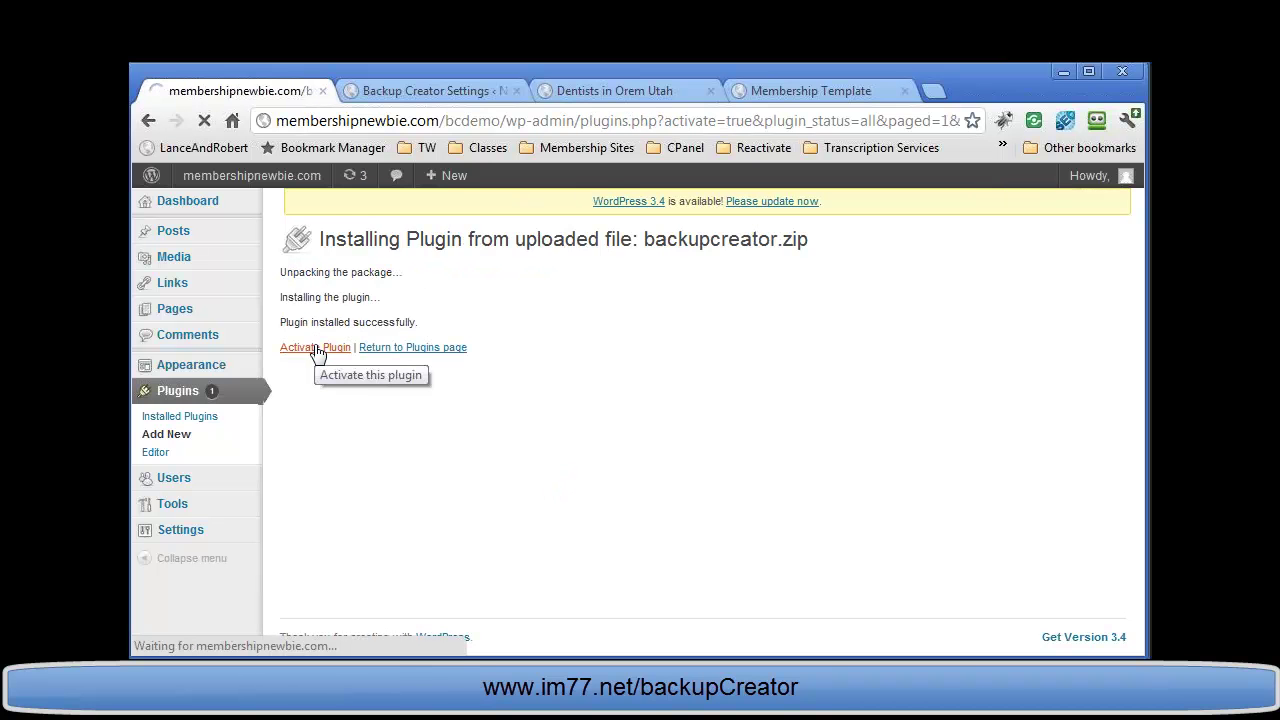
Open the Backup Creator plugin's settings and choose to restore from the prefilled newbiecrusher backup URL.
{"action": "scroll", "coordinate": [450, 410], "scroll_direction": "down", "scroll_amount": 2}
{"action": "left_click", "coordinate": [322, 478]}
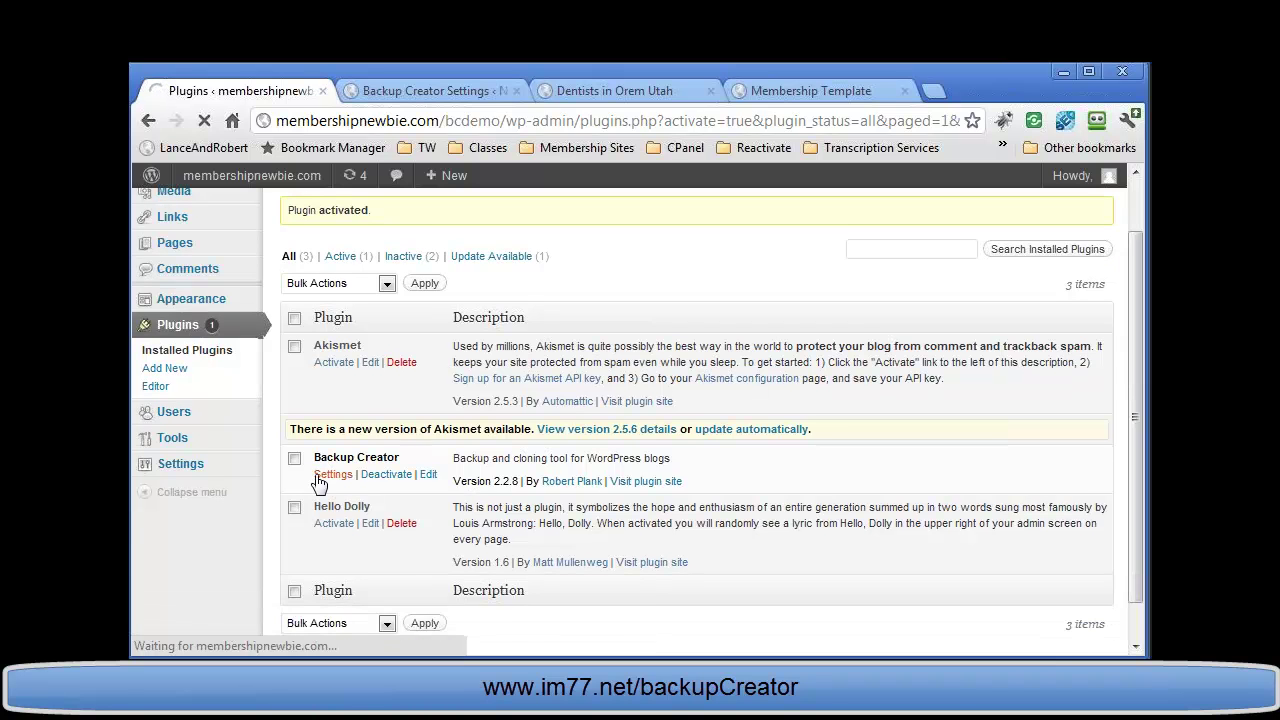
{"action": "scroll", "coordinate": [405, 440], "scroll_direction": "down", "scroll_amount": 1}
{"action": "scroll", "coordinate": [405, 440], "scroll_direction": "up", "scroll_amount": 1}
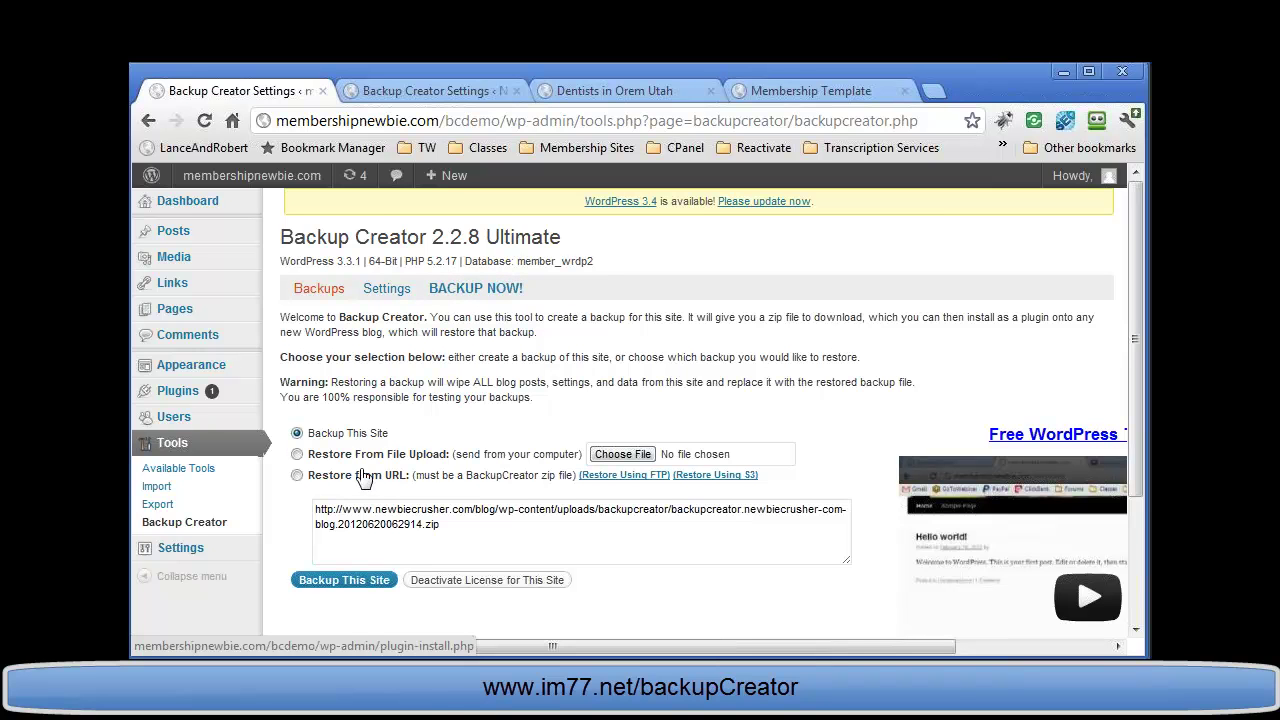
{"action": "left_click", "coordinate": [461, 528]}
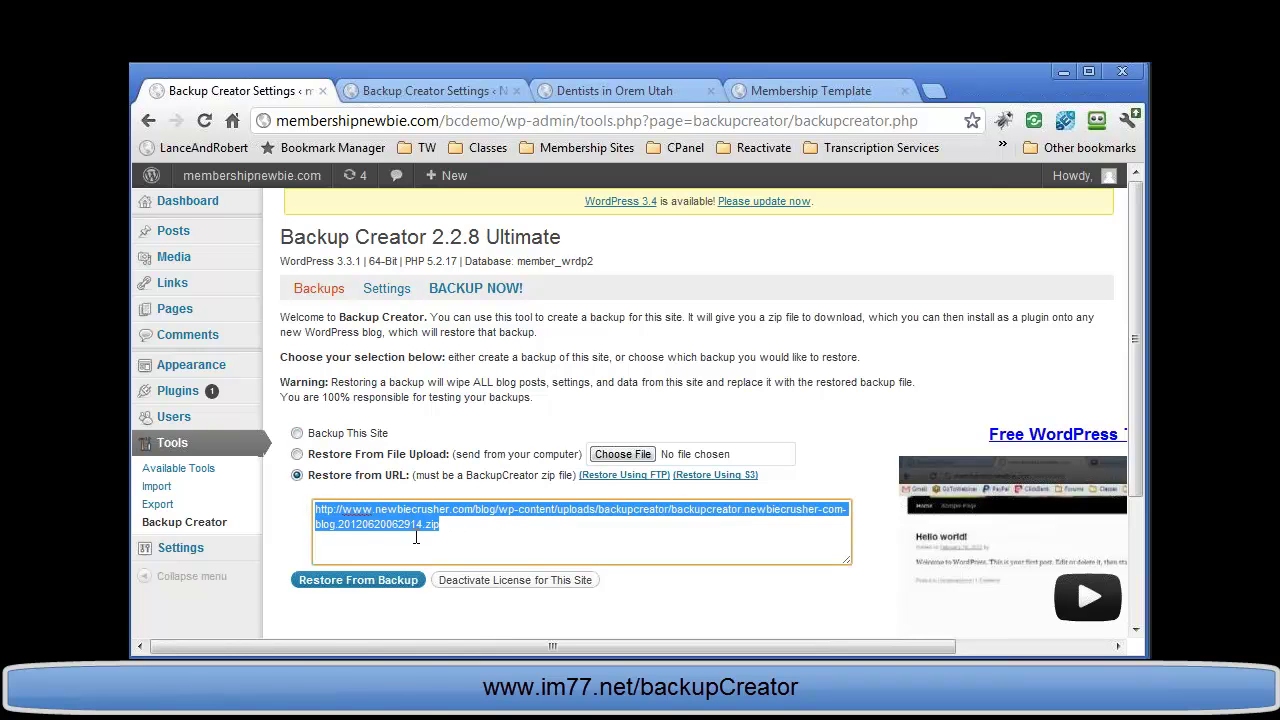
Compare the restore URL with the Newbie Crusher site's backup list, and start the restore, confirming that the blog's contents are wiped.
{"action": "left_click", "coordinate": [457, 88]}
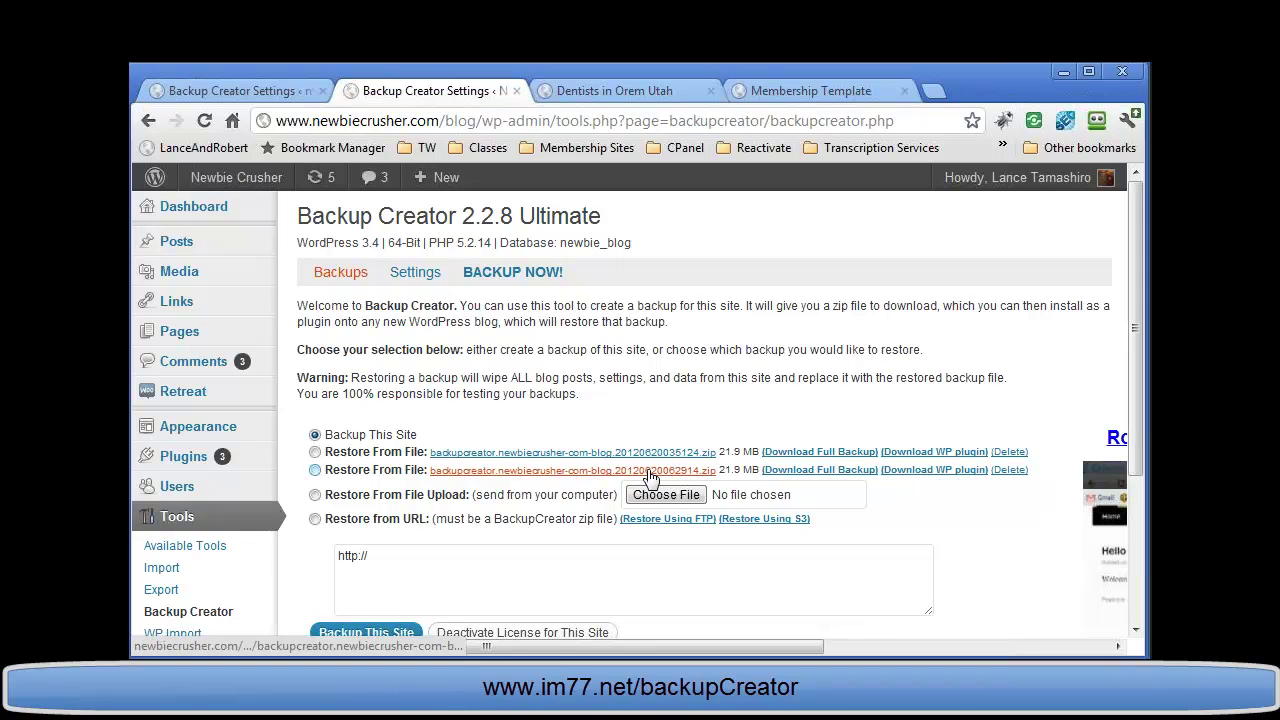
{"action": "left_click", "coordinate": [232, 90]}
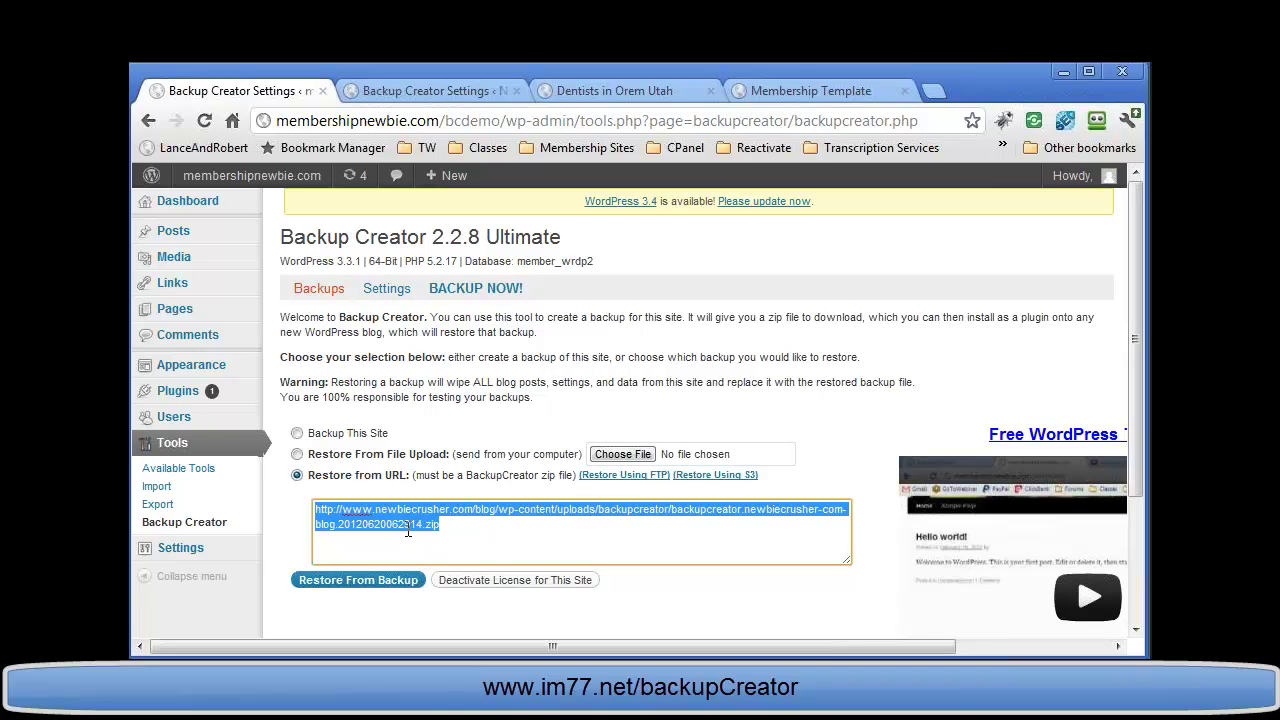
{"action": "left_click", "coordinate": [478, 530]}
{"action": "left_click", "coordinate": [456, 89]}
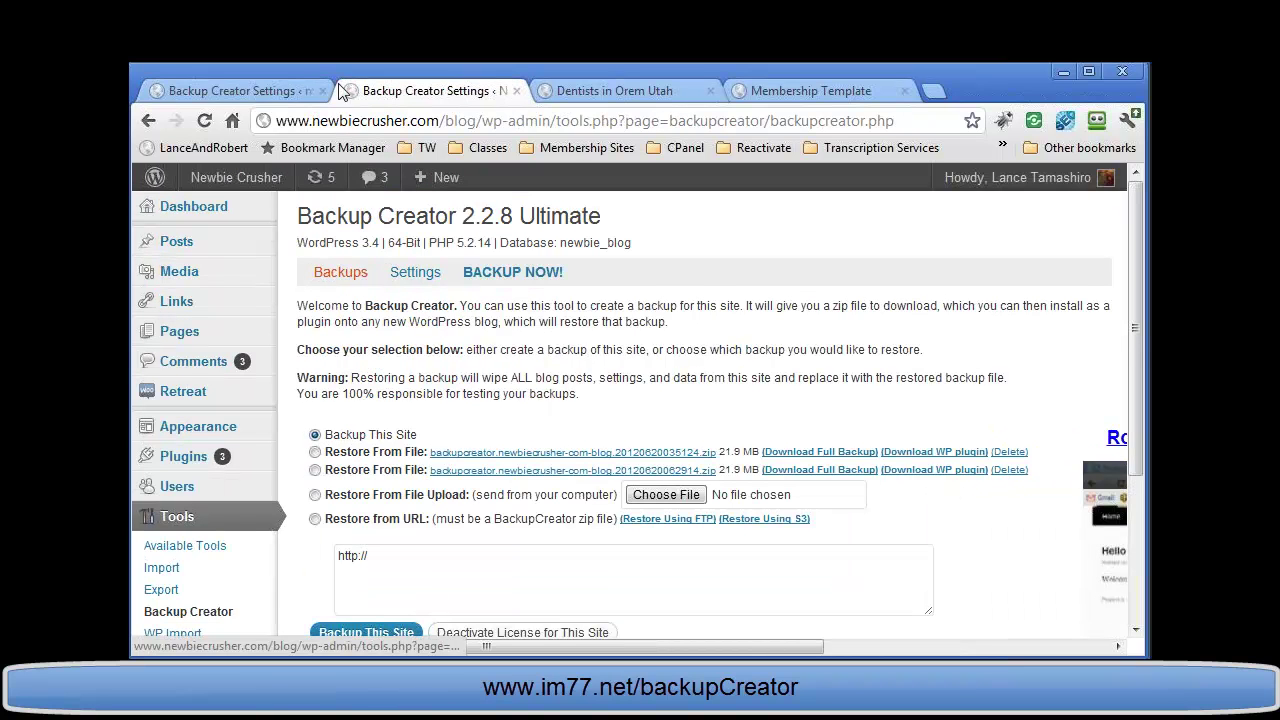
{"action": "left_click", "coordinate": [300, 90]}
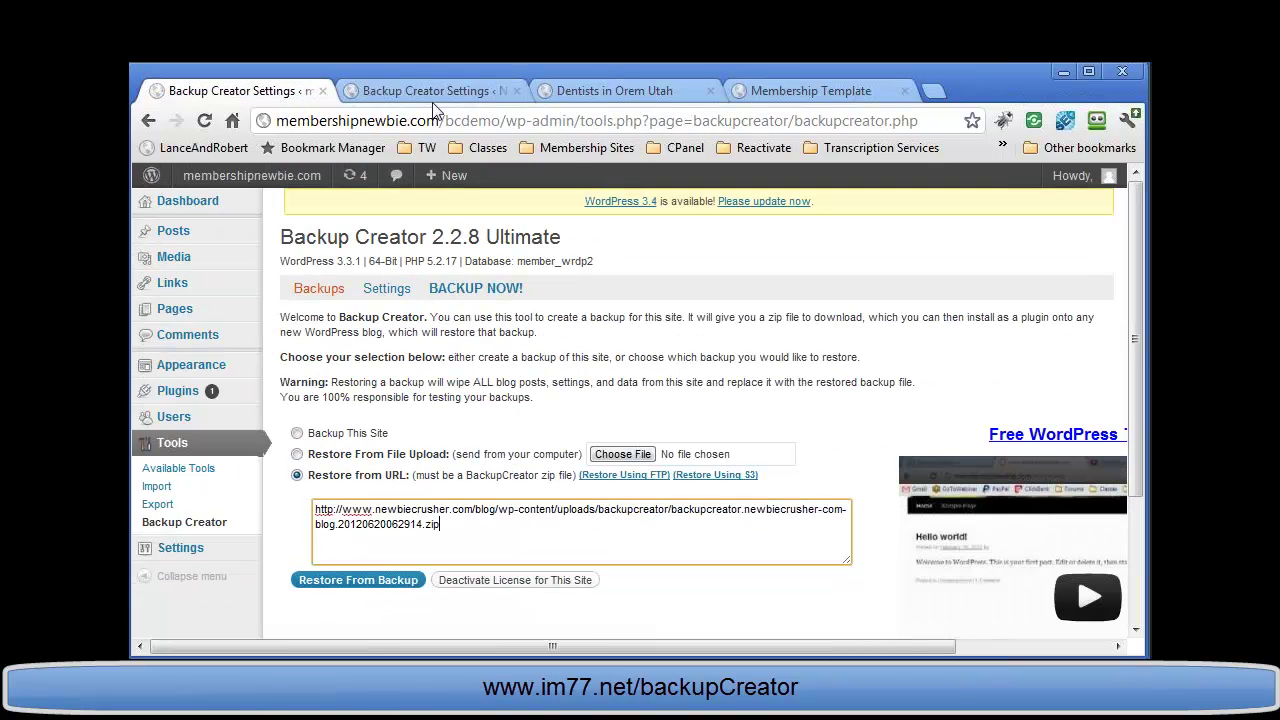
{"action": "left_click", "coordinate": [400, 582]}
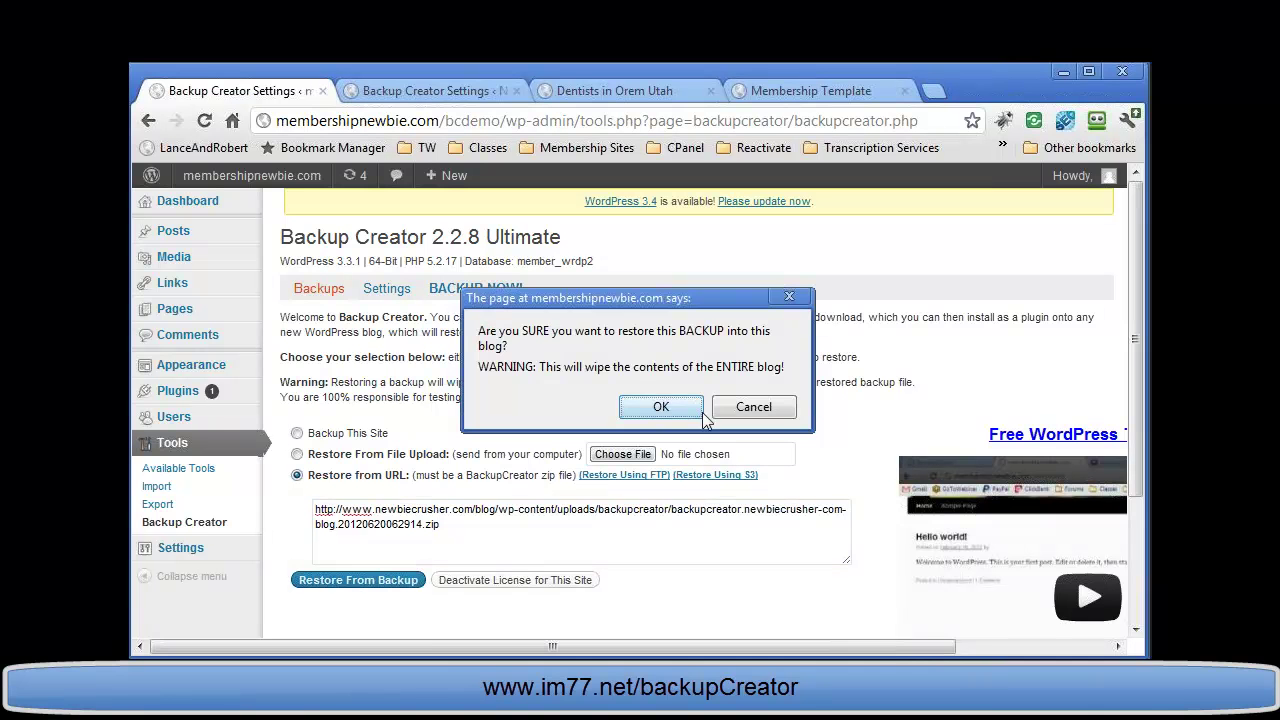
{"action": "left_click", "coordinate": [698, 414]}
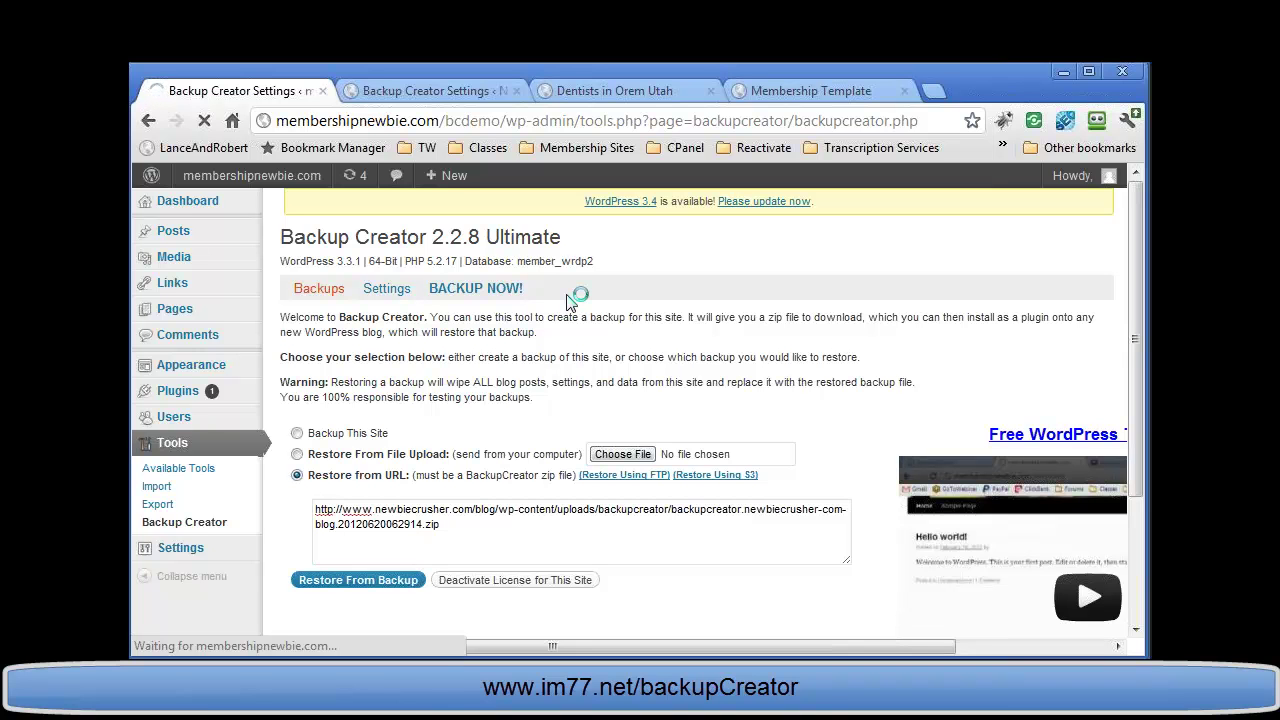
Review the source site's address and its backup files, and return to the restore progress on the bcdemo site.
{"action": "left_click", "coordinate": [428, 92]}
{"action": "left_click_drag", "start_coordinate": [329, 121], "coordinate": [503, 121]}
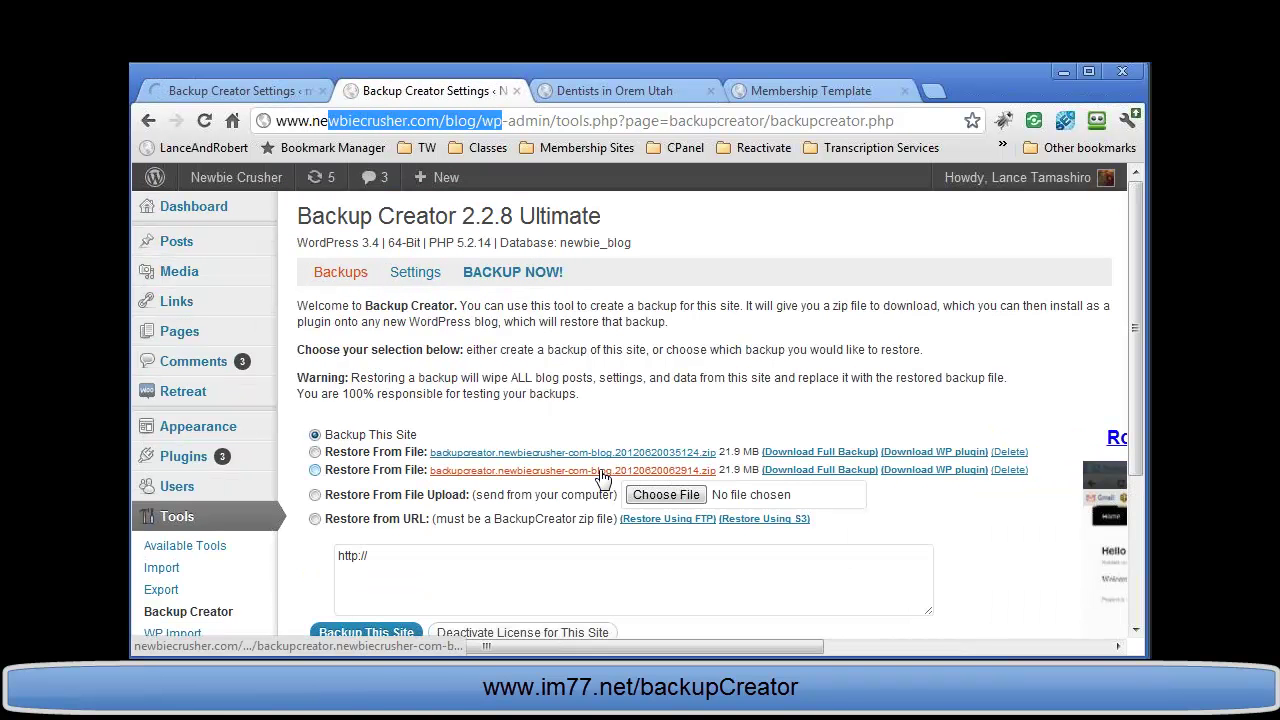
{"action": "left_click", "coordinate": [240, 91]}
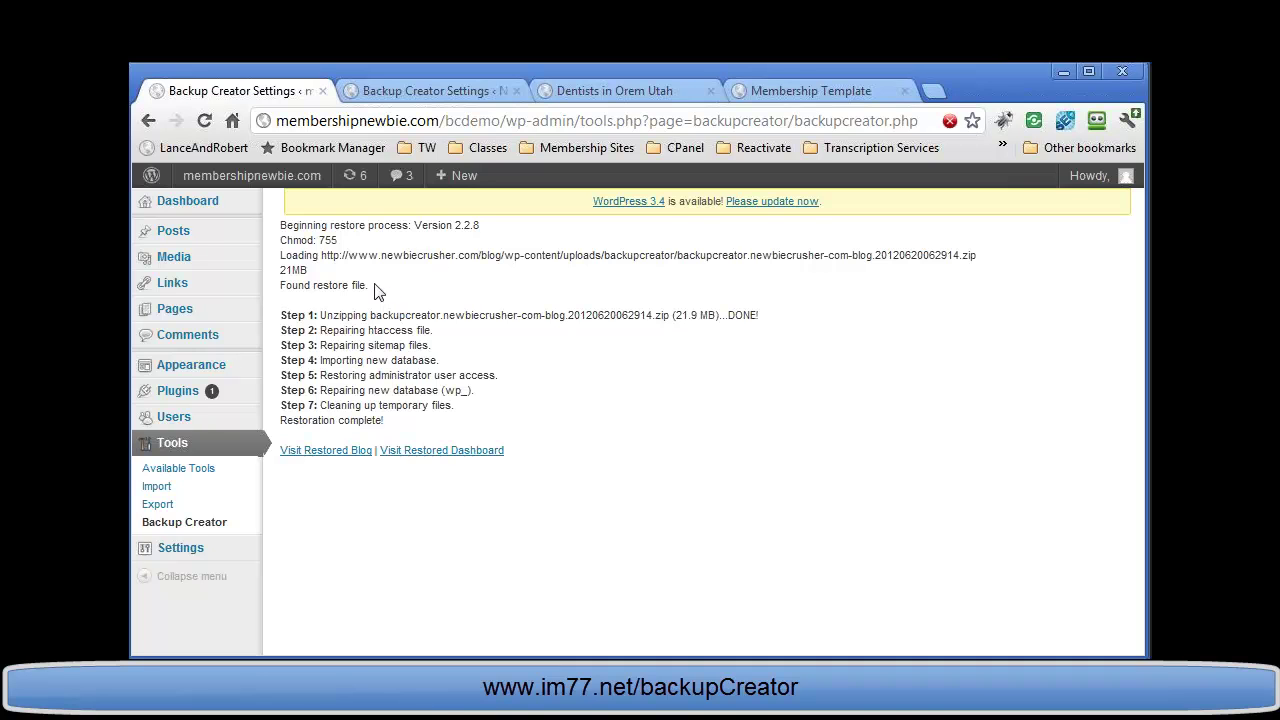
Visit the restored blog and examine its address, theme and posts.
{"action": "left_click", "coordinate": [334, 453]}
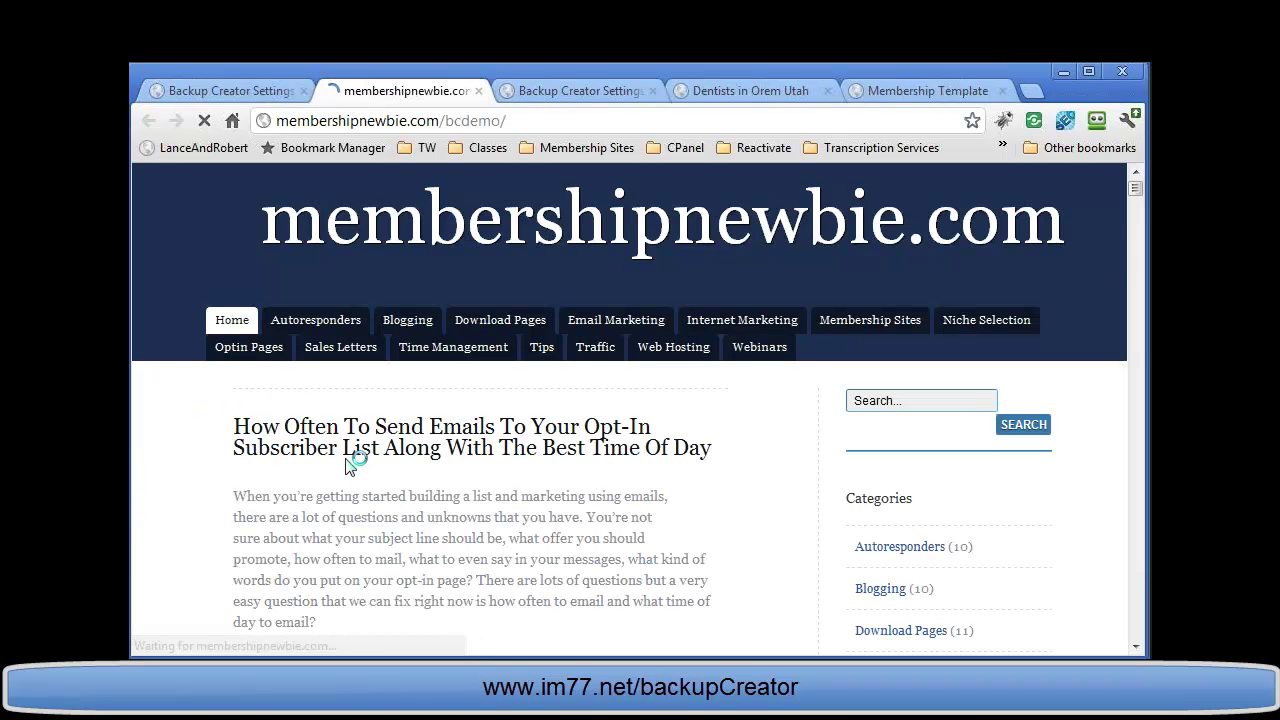
{"action": "left_click", "coordinate": [380, 121]}
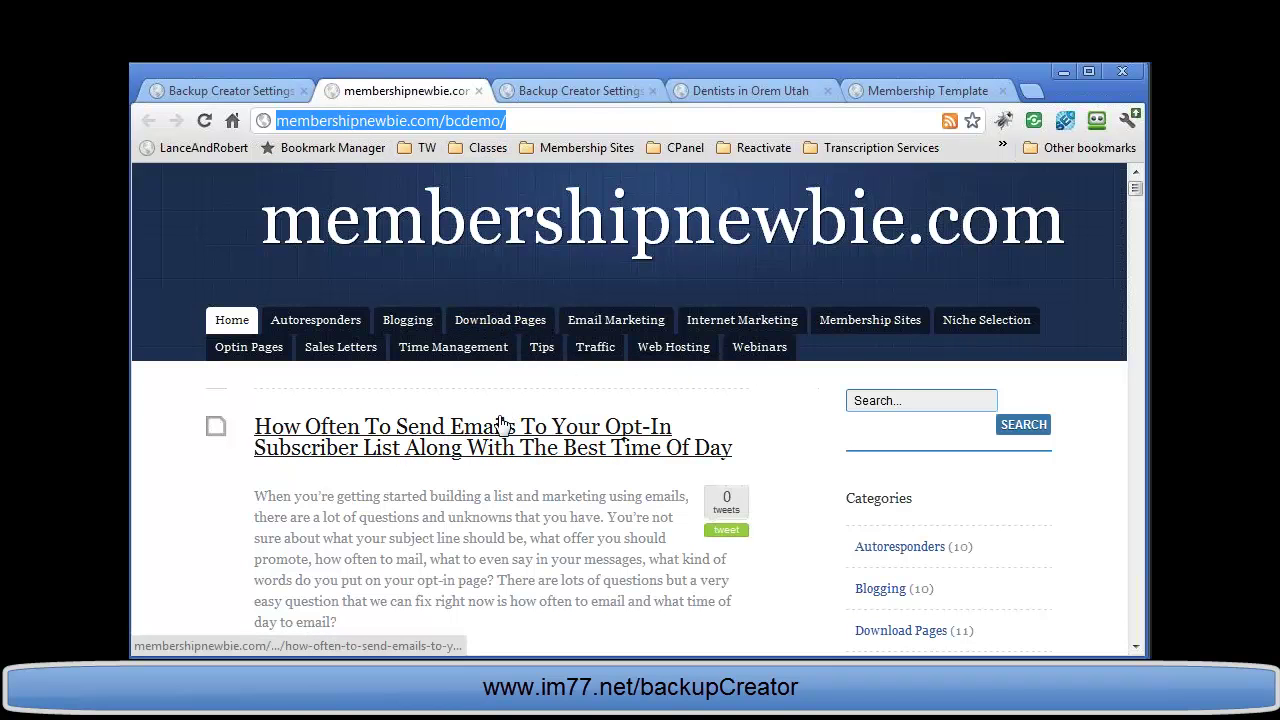
{"action": "scroll", "coordinate": [510, 430], "scroll_direction": "down", "scroll_amount": 1}
{"action": "scroll", "coordinate": [522, 436], "scroll_direction": "down", "scroll_amount": 10}
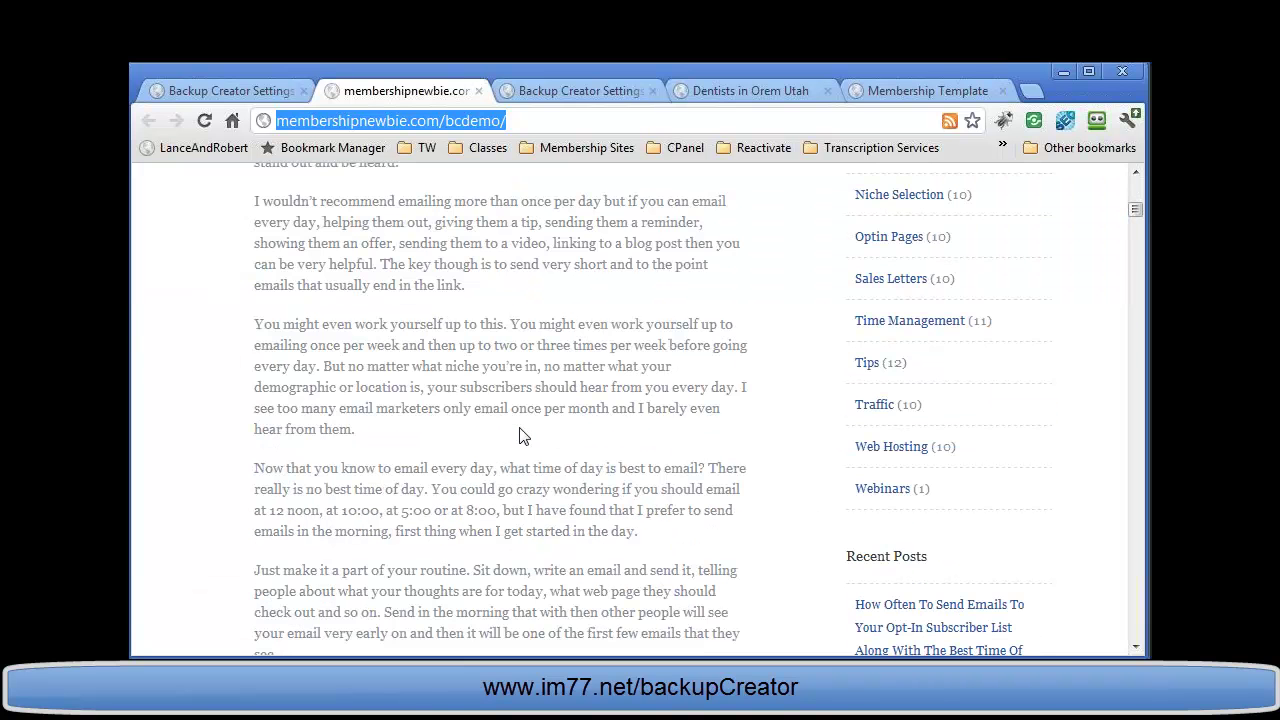
{"action": "scroll", "coordinate": [522, 436], "scroll_direction": "up", "scroll_amount": 15}
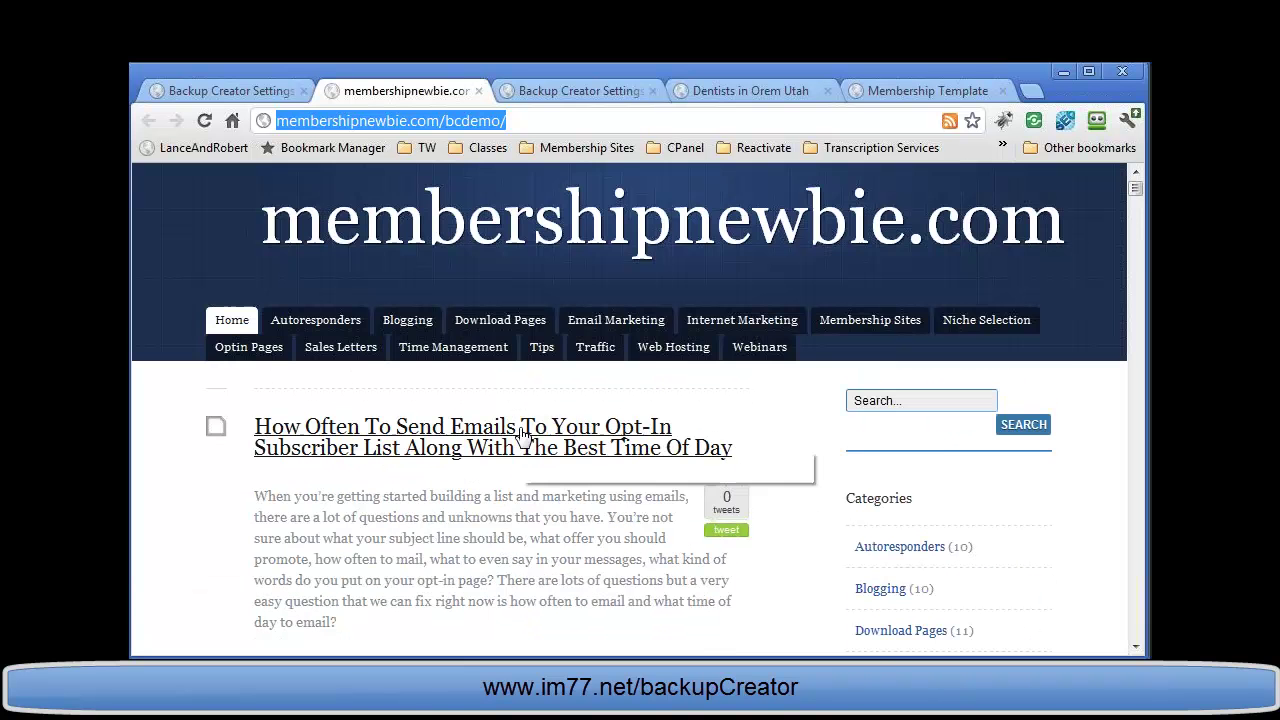
Open the restored blog's Time Management category and its post "Back Up Your Data Using One Of These Three Options".
{"action": "left_click", "coordinate": [478, 346]}
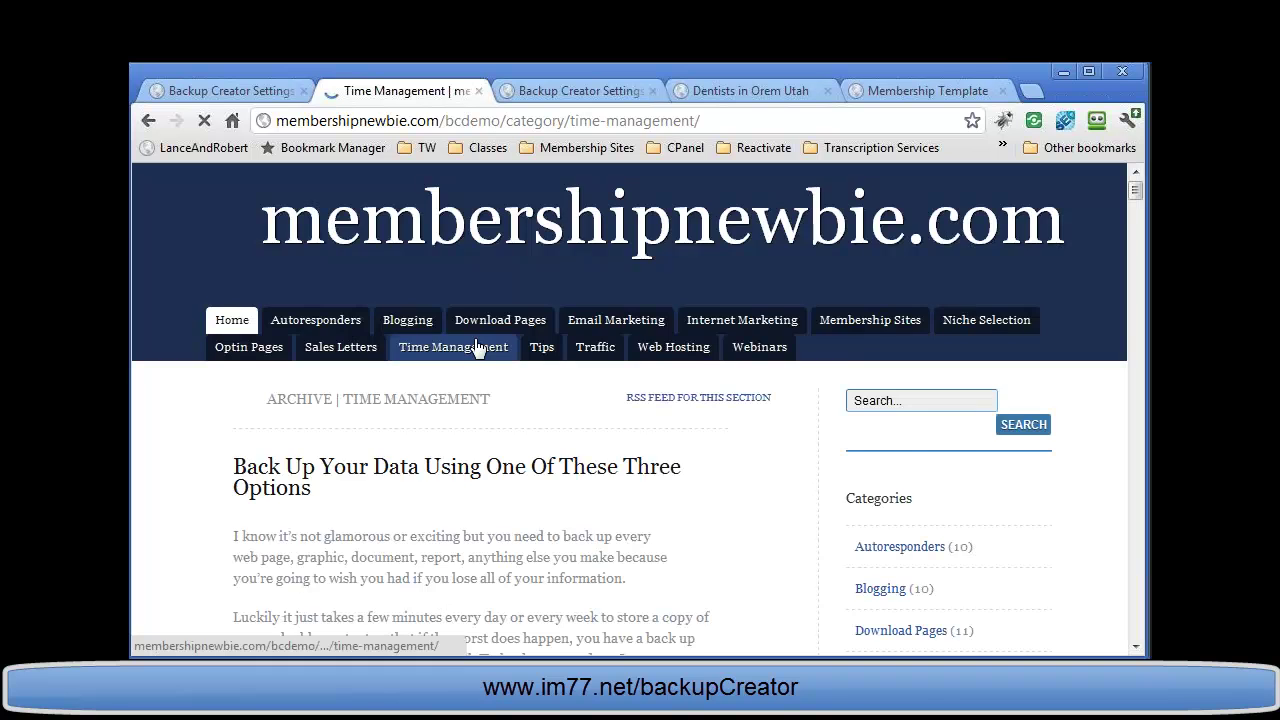
{"action": "scroll", "coordinate": [478, 346], "scroll_direction": "down", "scroll_amount": 1}
{"action": "left_click", "coordinate": [502, 386]}
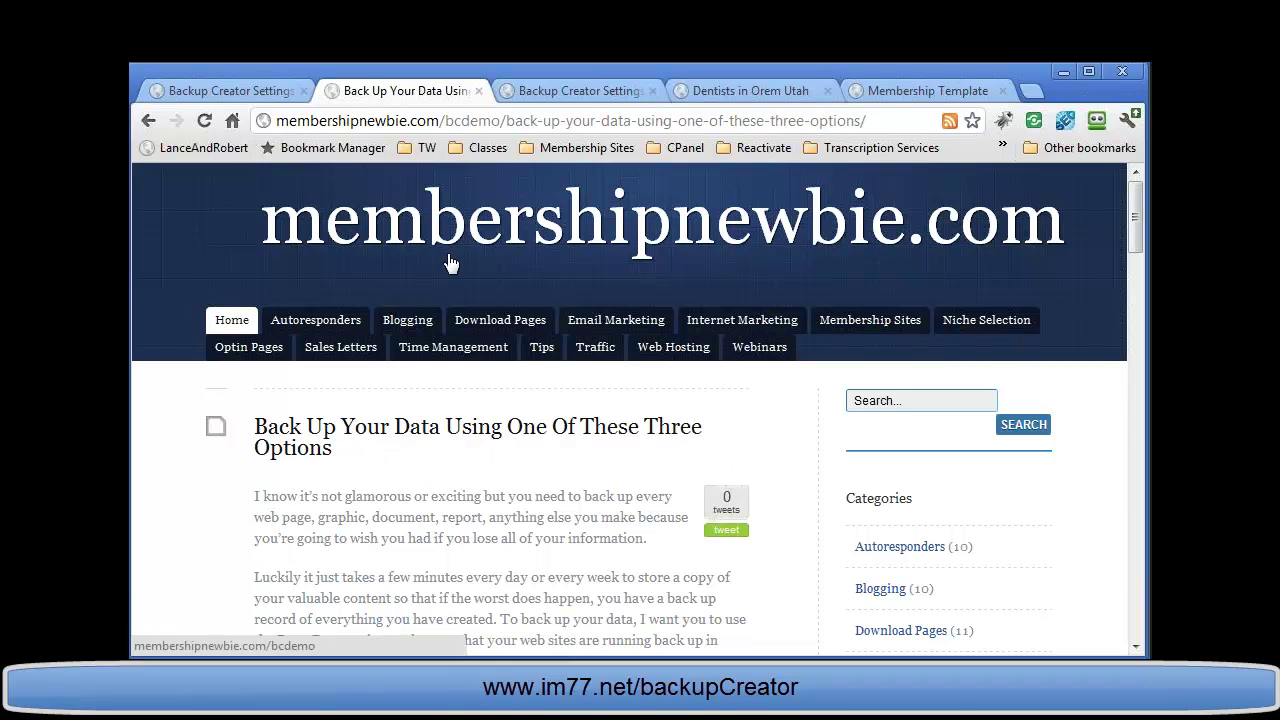
Compare the open post's bcdemo address with the address of the source site's Backup Creator page.
{"action": "triple_click", "coordinate": [456, 121]}
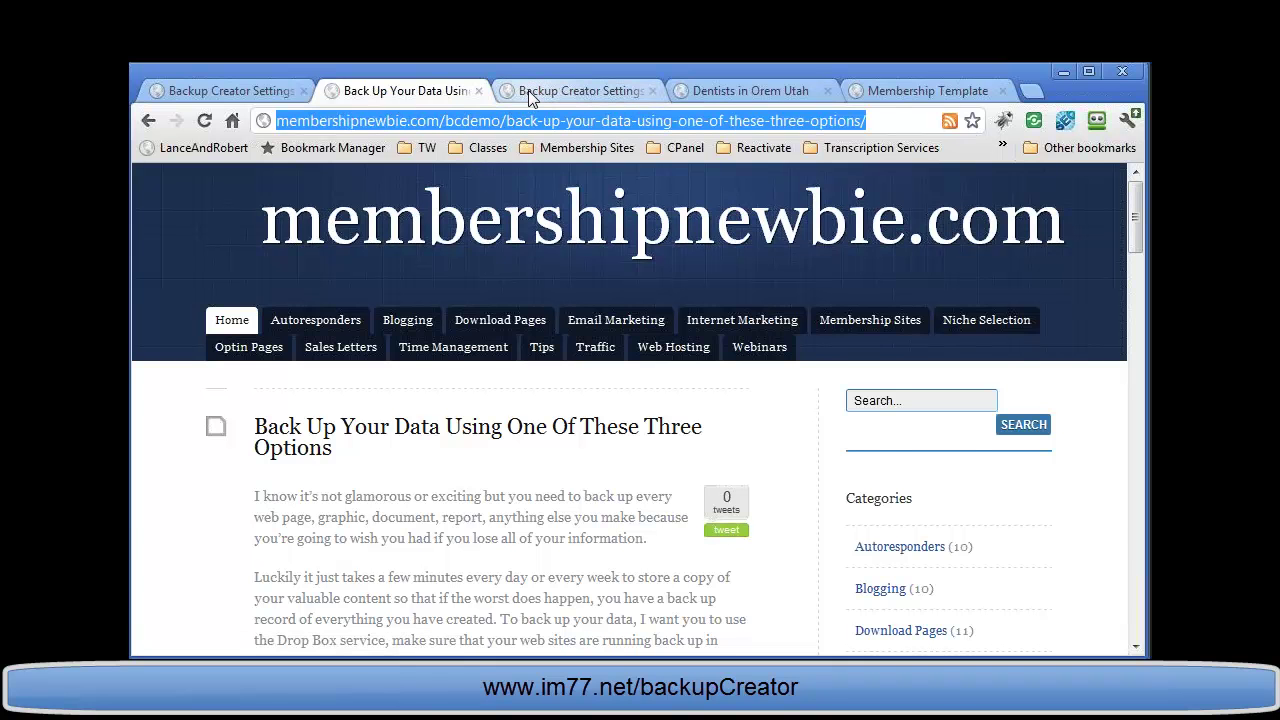
{"action": "left_click", "coordinate": [528, 90]}
{"action": "left_click_drag", "start_coordinate": [299, 121], "coordinate": [480, 112]}
{"action": "left_click", "coordinate": [451, 95]}
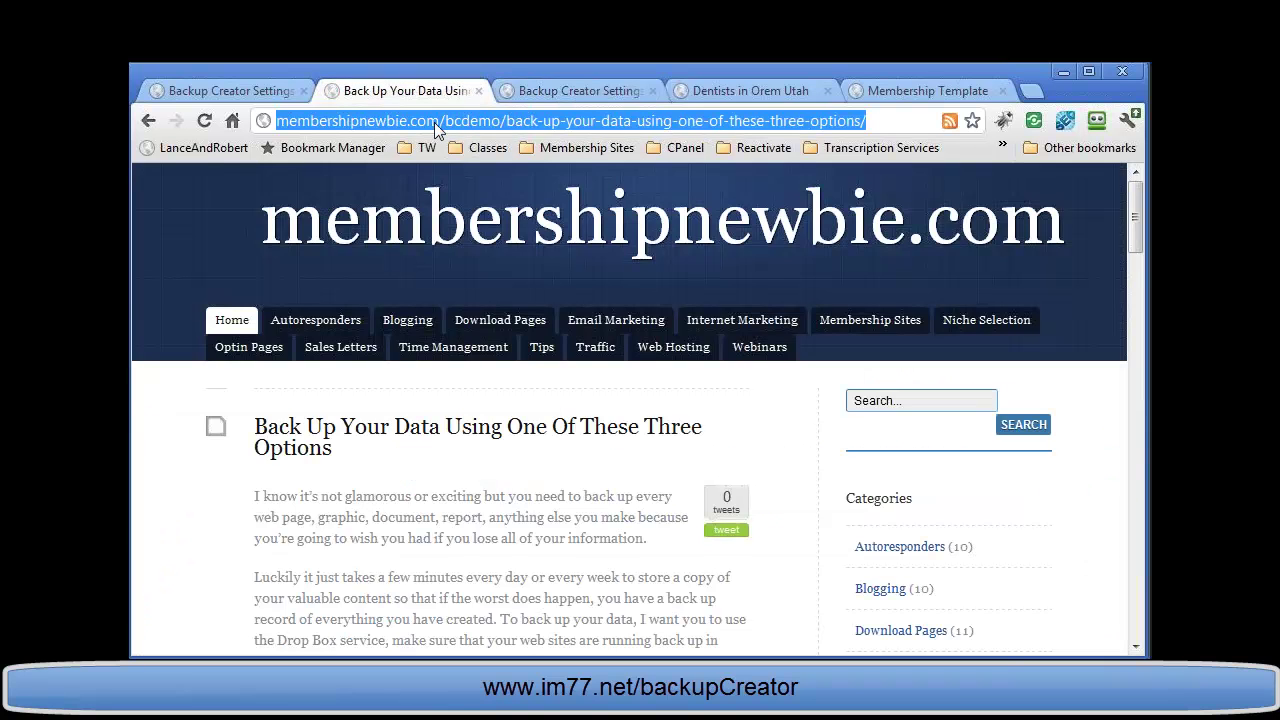
Open the WordPress admin at membershipnewbie.com/bcdemo/wp-admin.
{"action": "left_click_drag", "start_coordinate": [502, 121], "coordinate": [1056, 61]}
{"action": "type", "text": "/wp-a"}
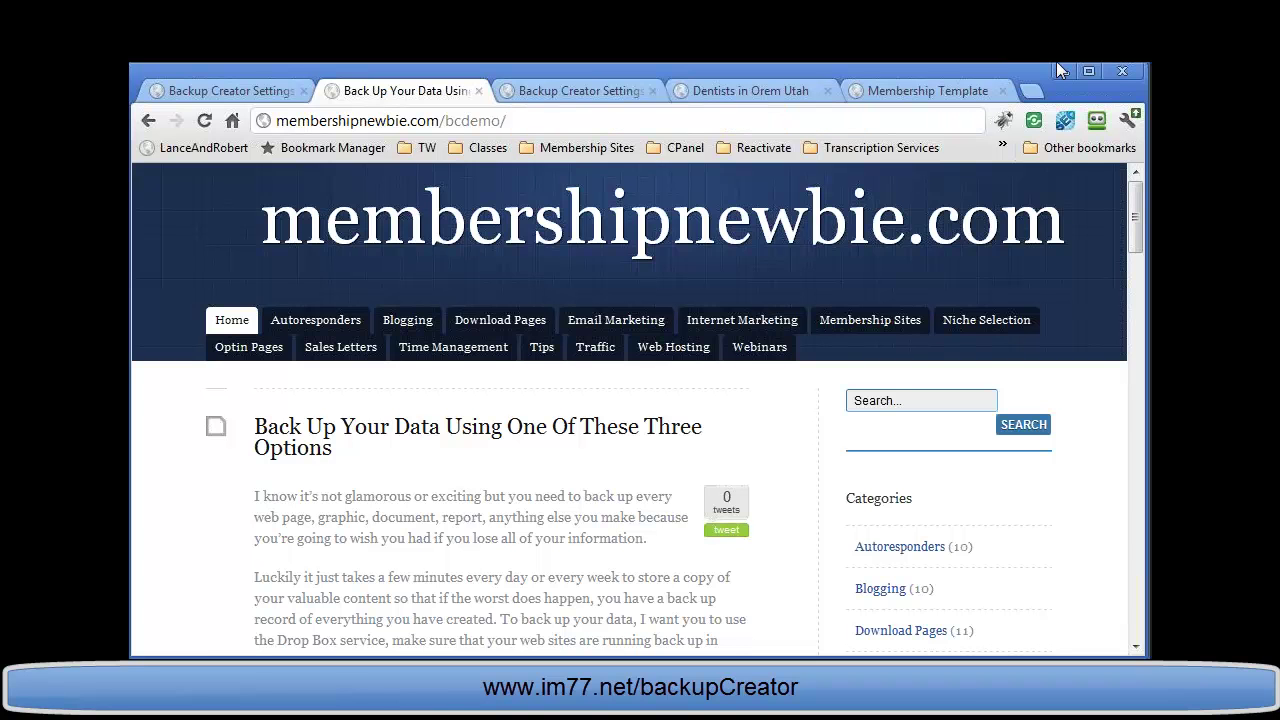
{"action": "type", "text": "dmin"}
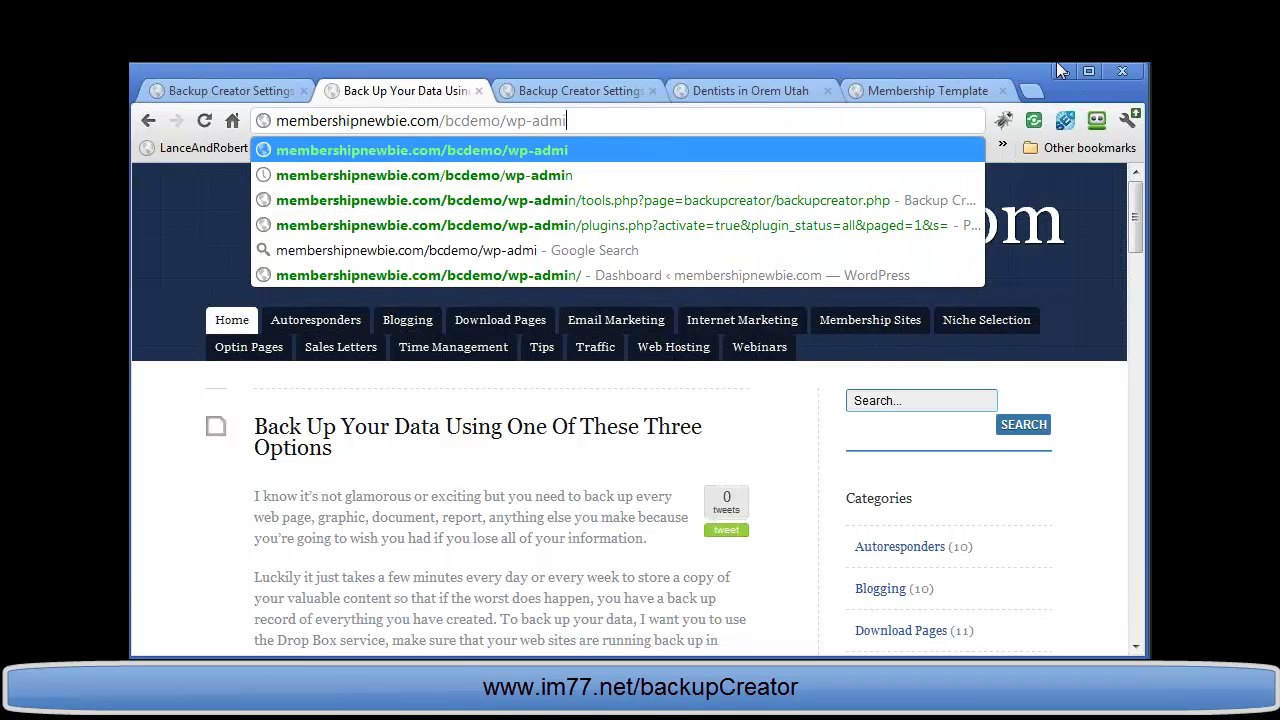
{"action": "key", "text": "Return"}
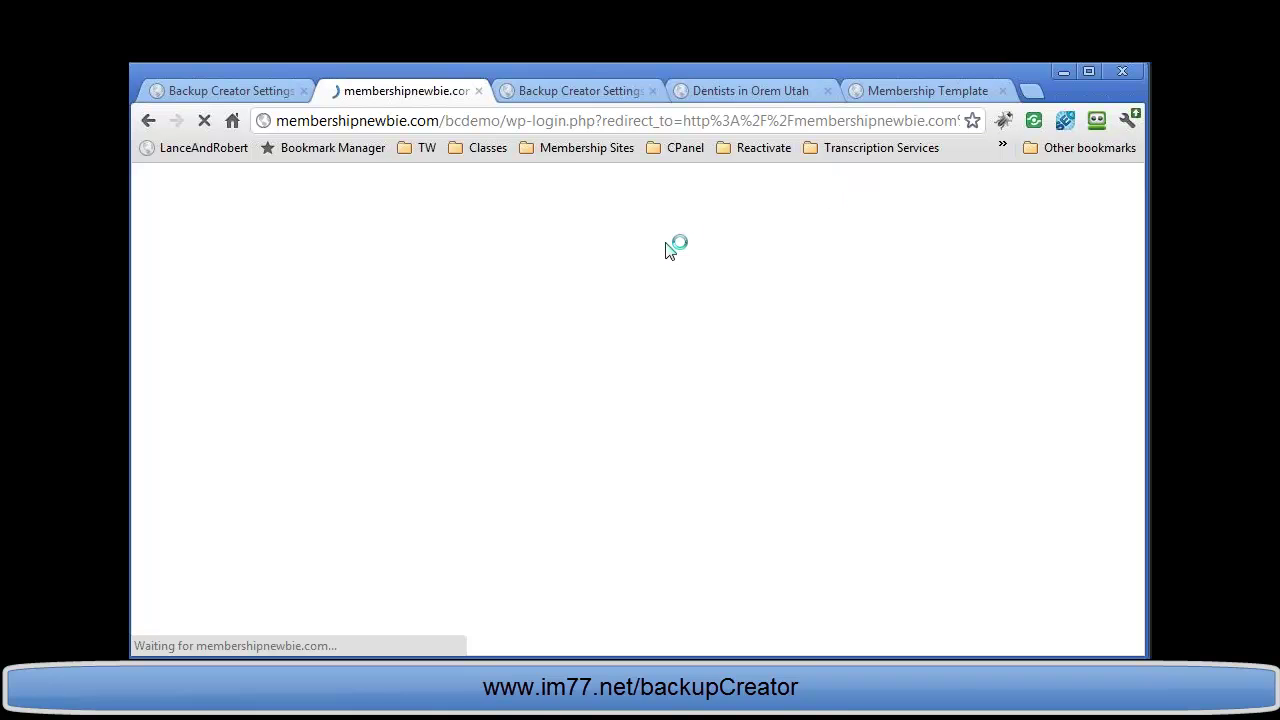
Return to the blog's home page at membershipnewbie.com/bcdemo/ and look through its posts.
{"action": "left_click", "coordinate": [507, 121]}
{"action": "left_click_drag", "start_coordinate": [507, 121], "coordinate": [1015, 143]}
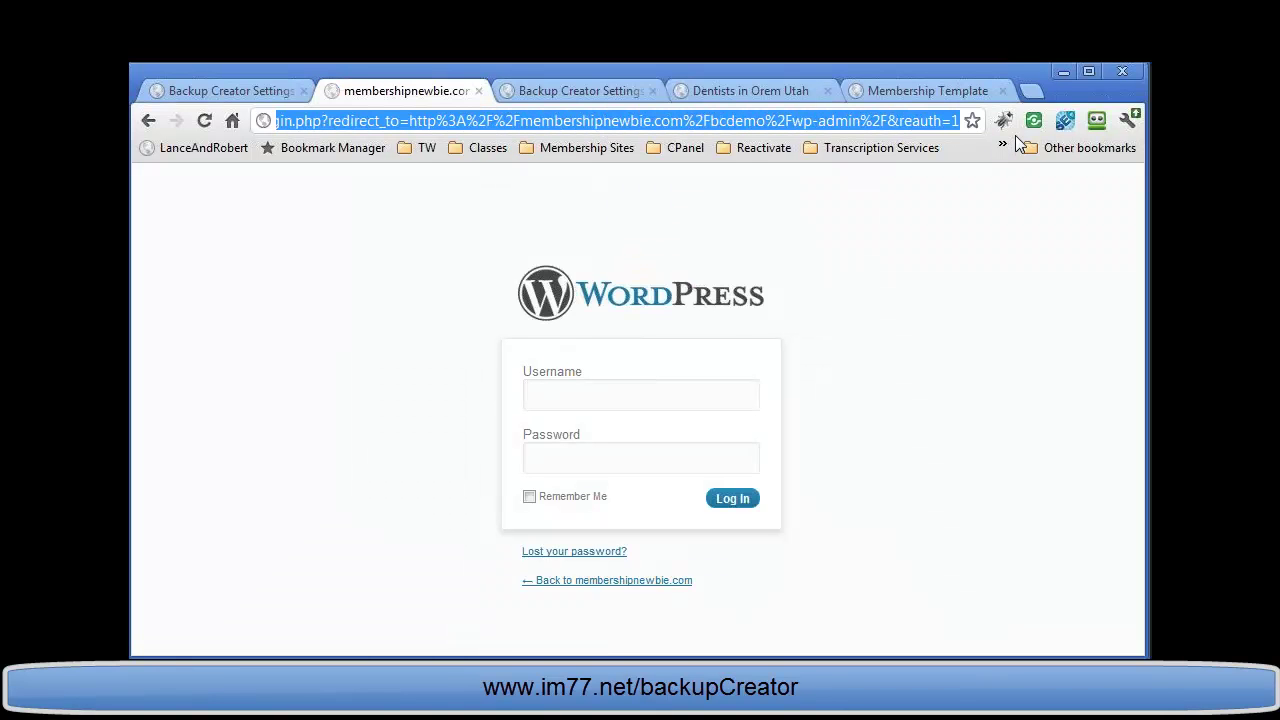
{"action": "key", "text": "BackSpace"}
{"action": "key", "text": "Return"}
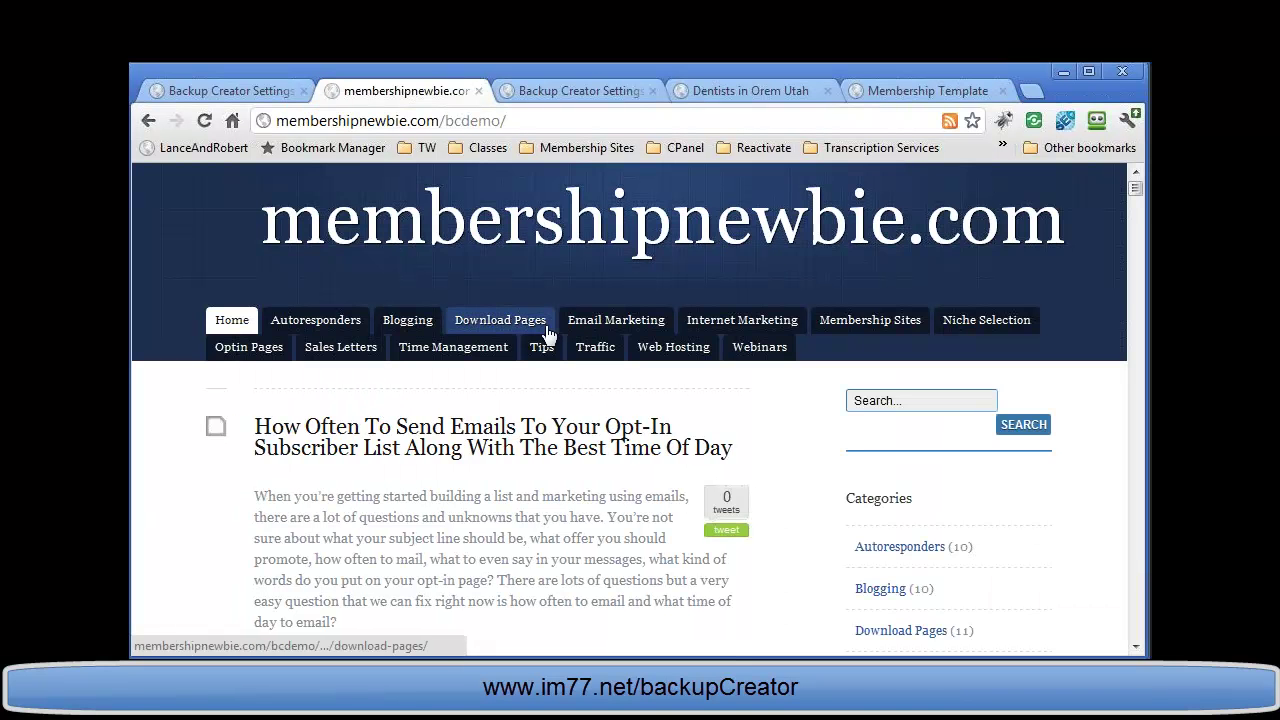
{"action": "scroll", "coordinate": [556, 440], "scroll_direction": "down", "scroll_amount": 1}
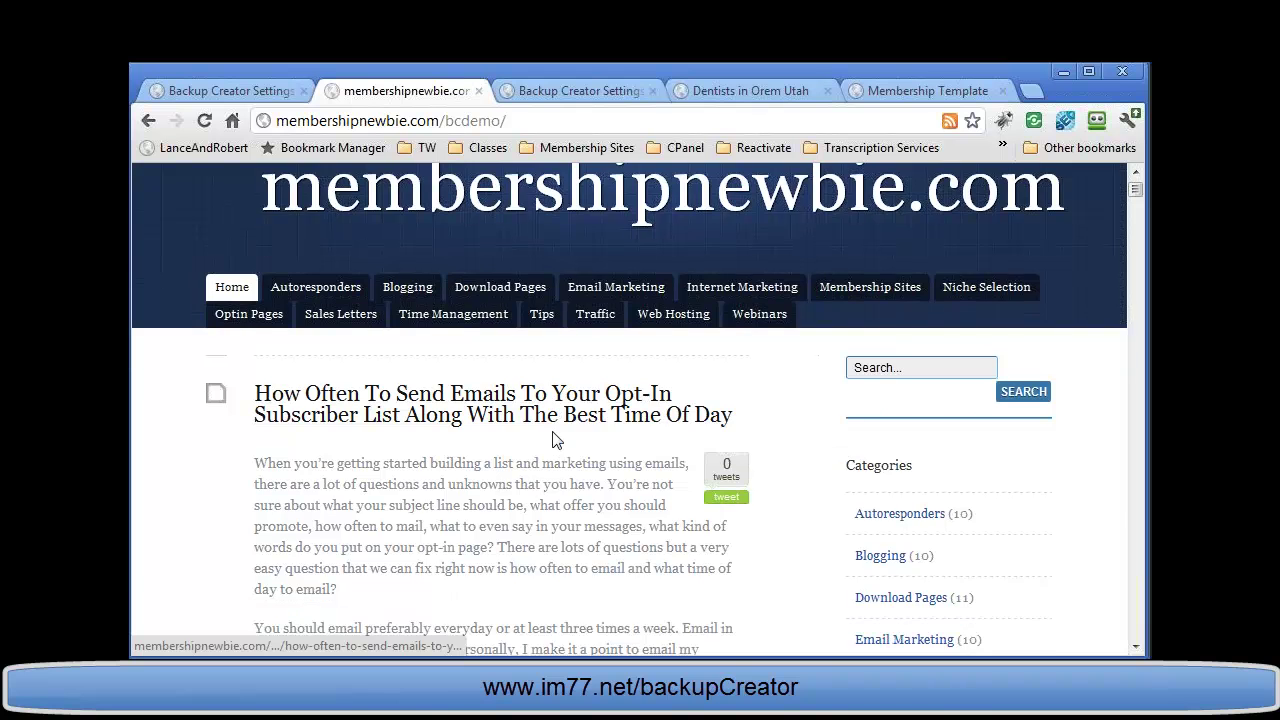
{"action": "scroll", "coordinate": [556, 440], "scroll_direction": "down", "scroll_amount": 5}
{"action": "scroll", "coordinate": [554, 434], "scroll_direction": "up", "scroll_amount": 5}
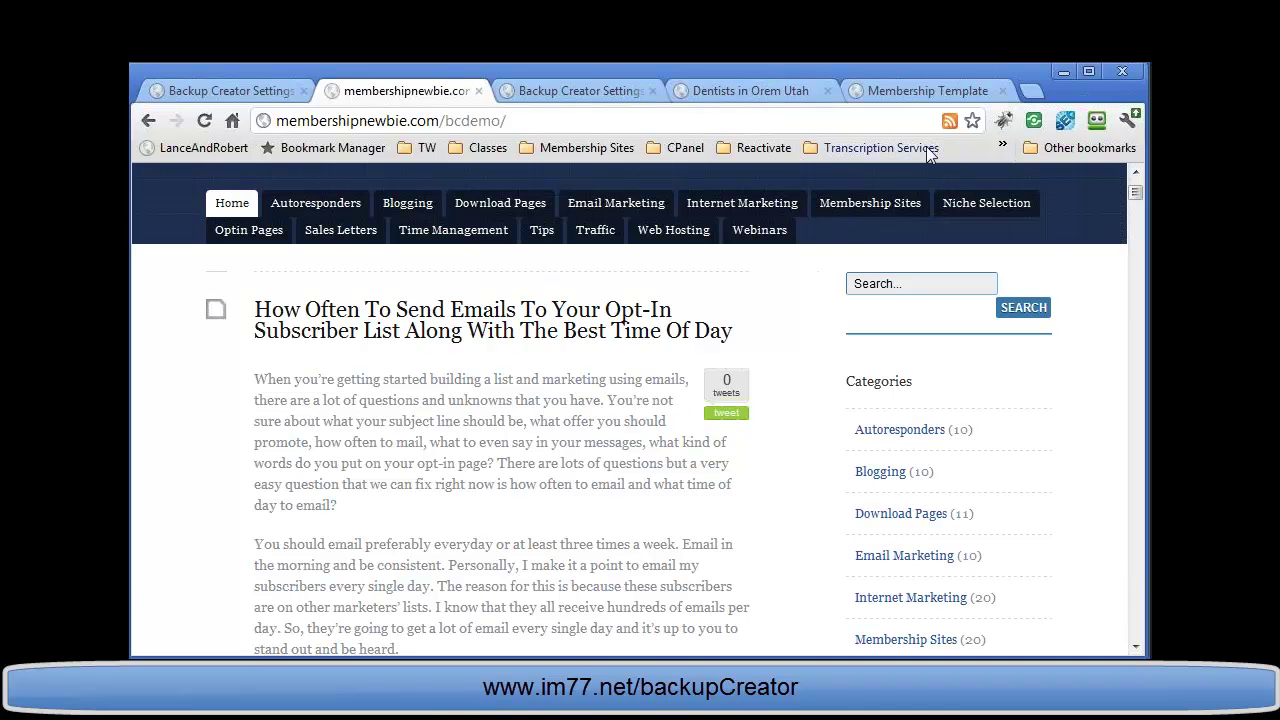
Minimize the browser window and read through the Gmail replies labelled backup-creator-uses.
{"action": "left_click", "coordinate": [1063, 74]}
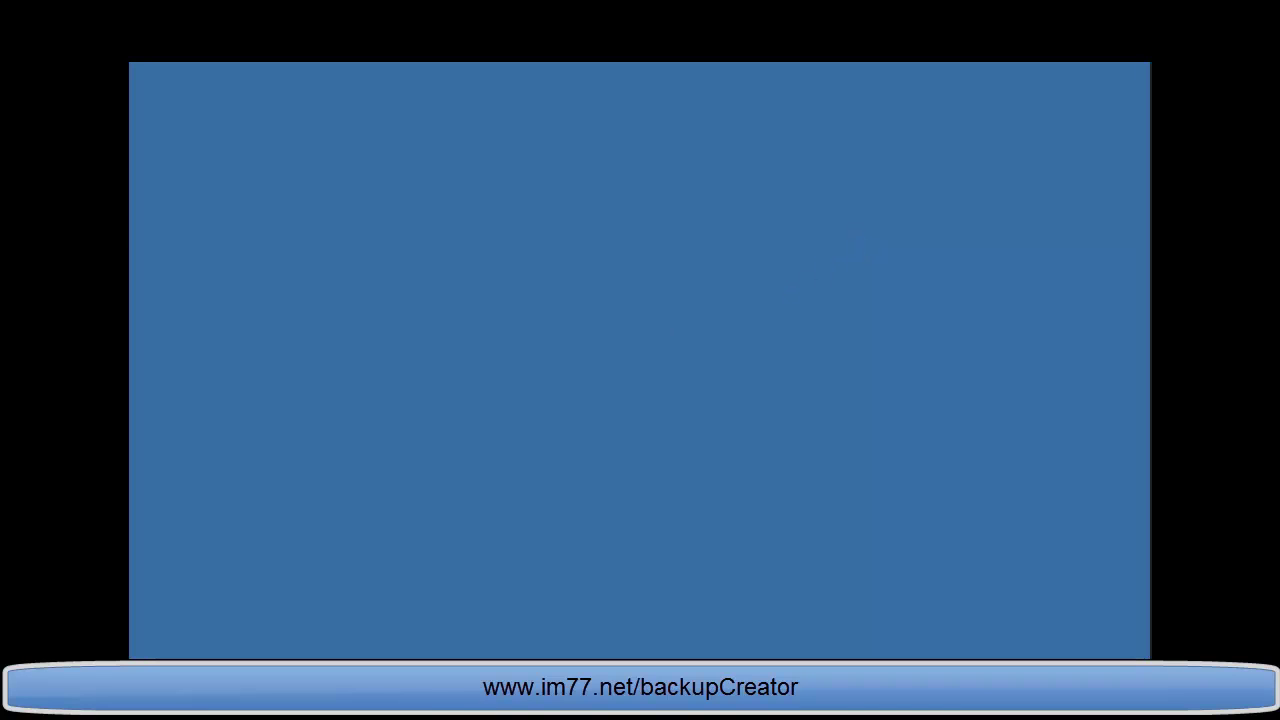
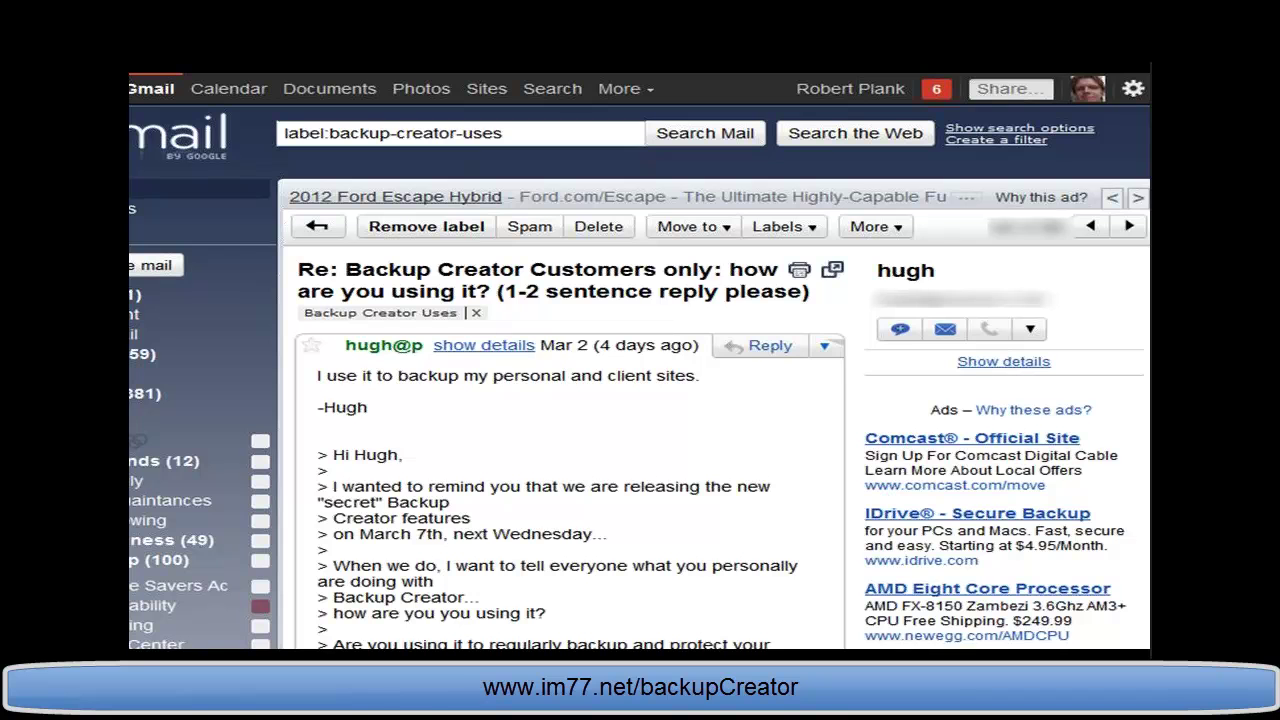
{"action": "key", "text": "j"}
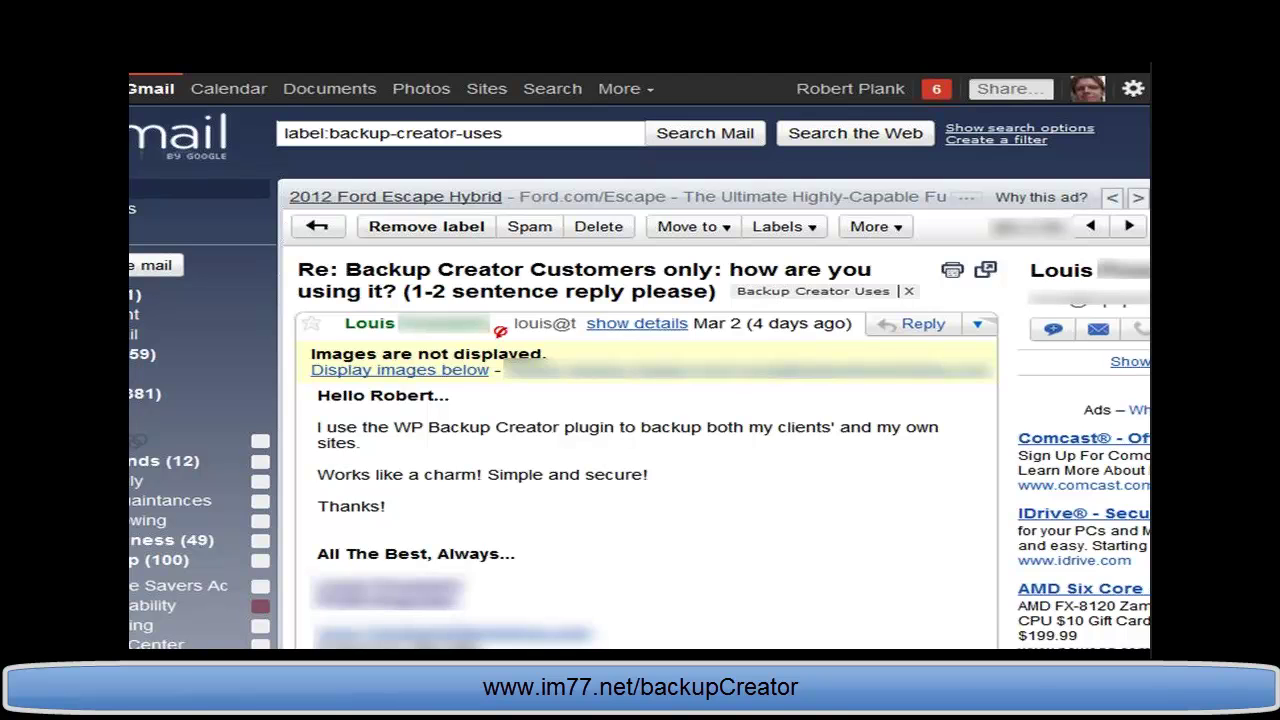
{"action": "key", "text": "j"}
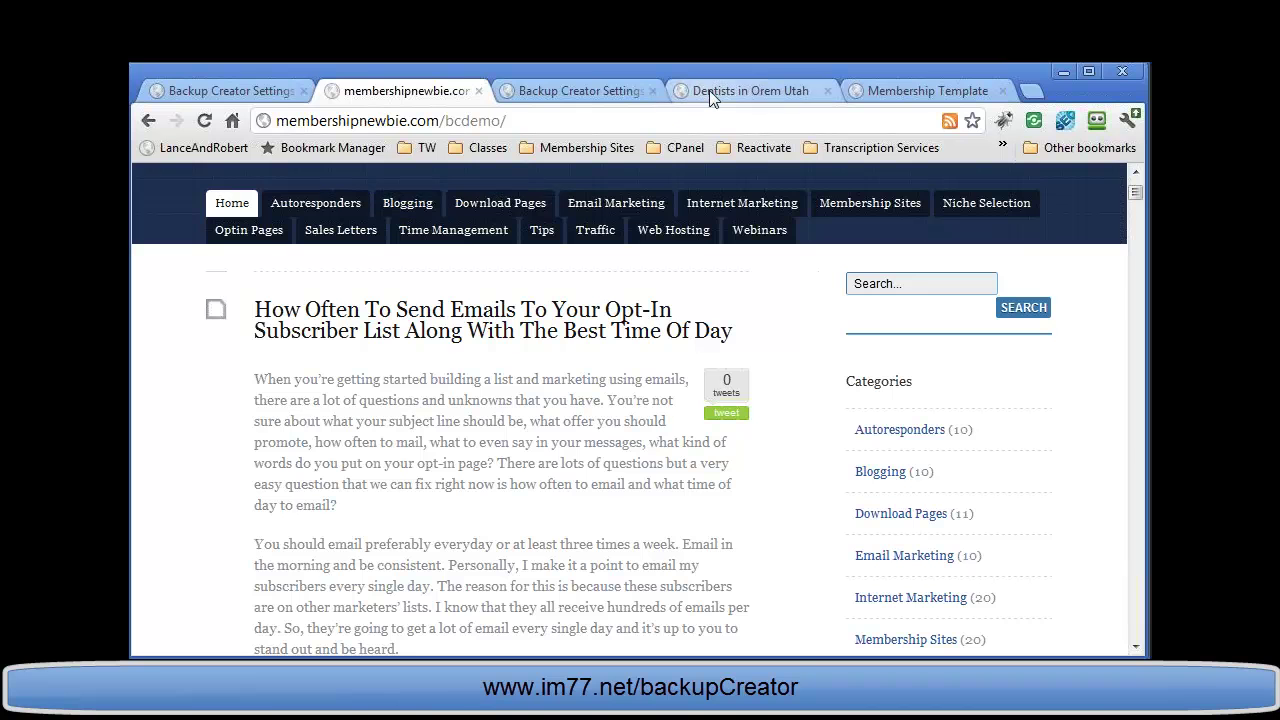
Switch to the Dentists in Orem Utah site and examine its home, Contact and Find Us pages.
{"action": "left_click", "coordinate": [719, 90]}
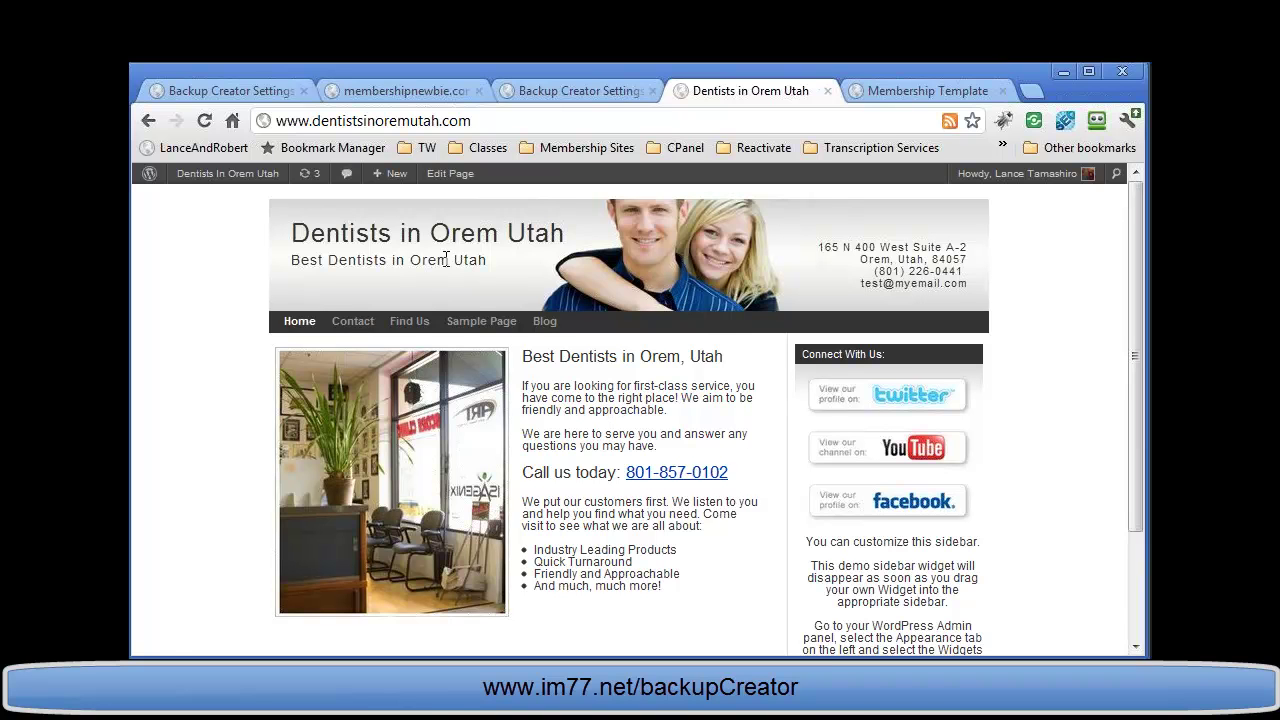
{"action": "scroll", "coordinate": [1043, 410], "scroll_direction": "down", "scroll_amount": 1}
{"action": "scroll", "coordinate": [1043, 410], "scroll_direction": "up", "scroll_amount": 1}
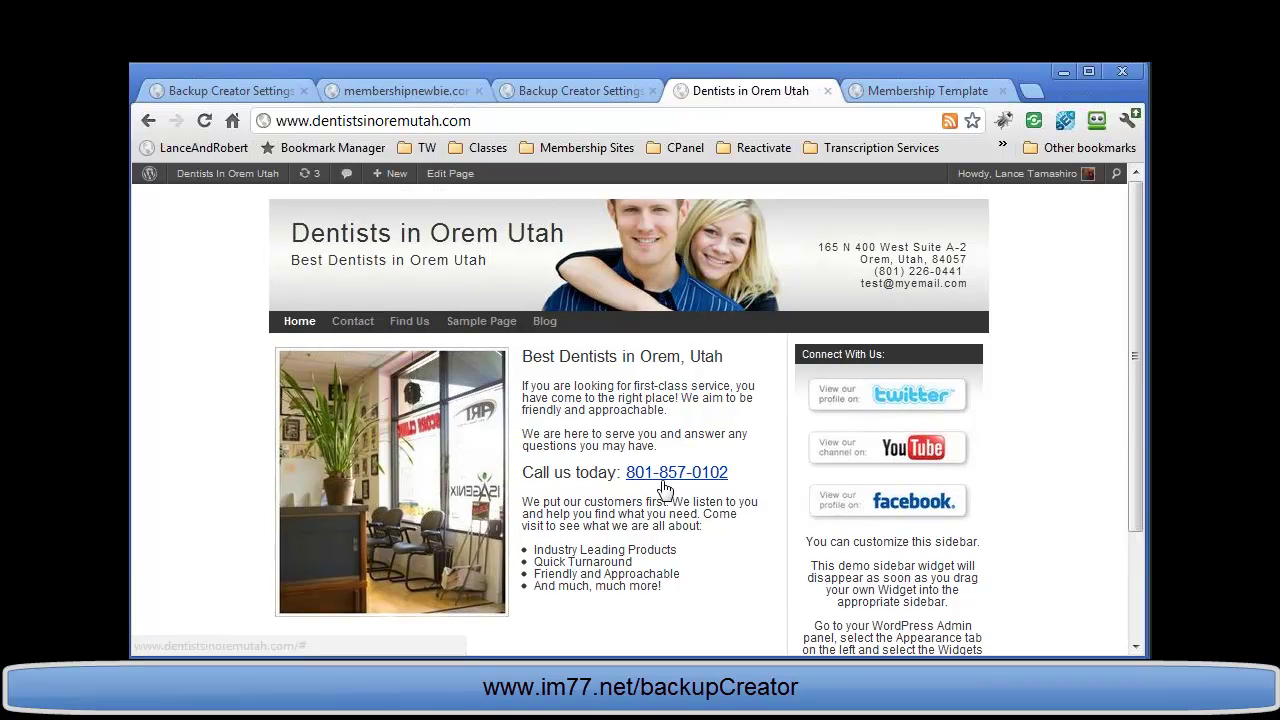
{"action": "left_click", "coordinate": [354, 322]}
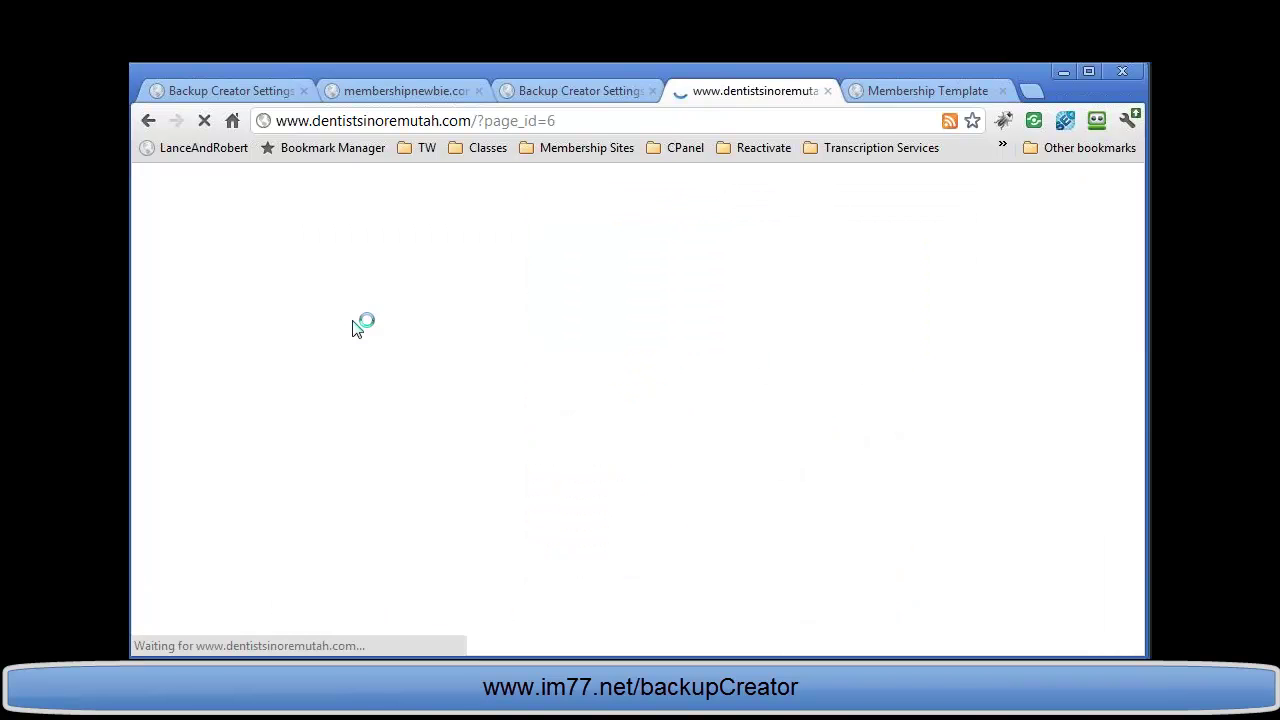
{"action": "scroll", "coordinate": [560, 417], "scroll_direction": "down", "scroll_amount": 3}
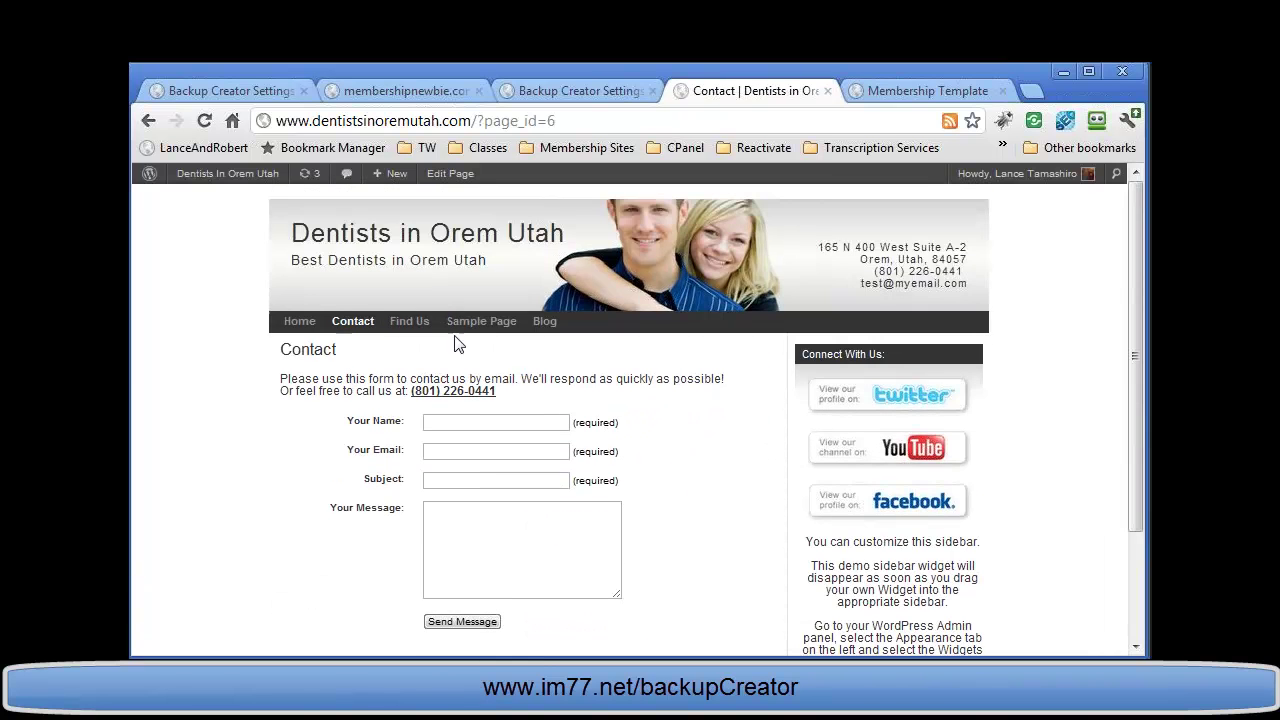
{"action": "scroll", "coordinate": [467, 322], "scroll_direction": "up", "scroll_amount": 3}
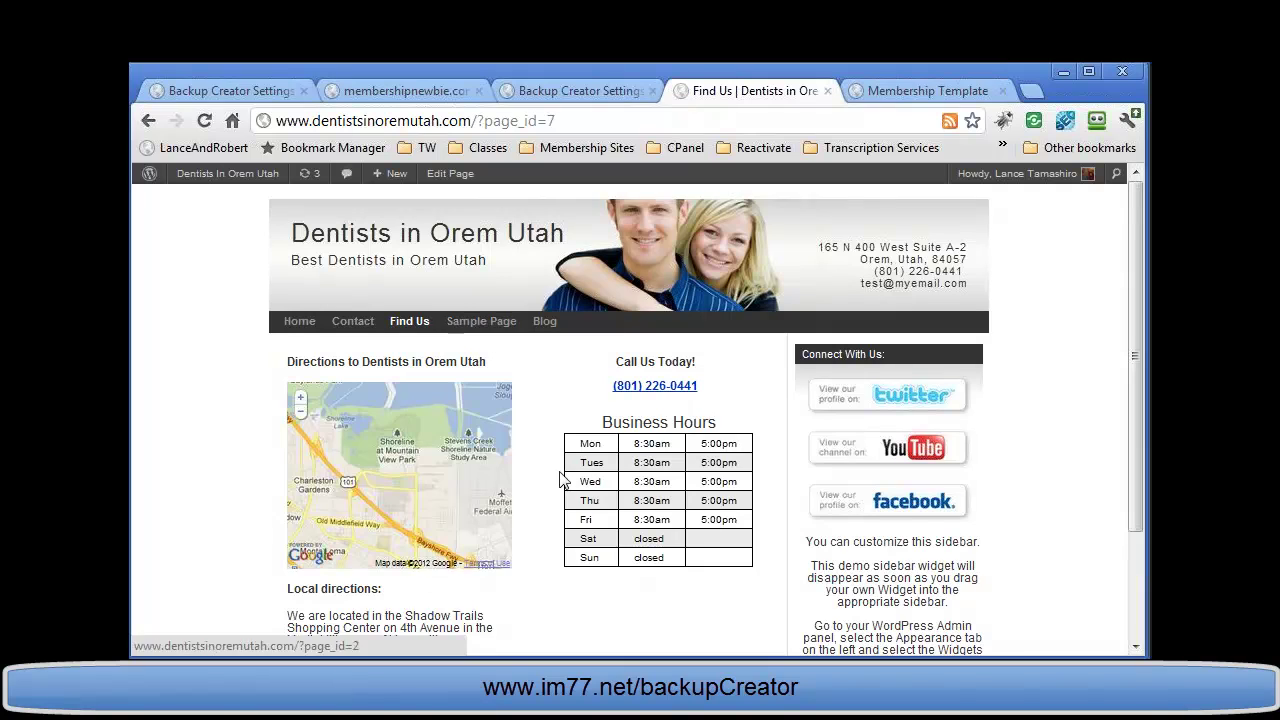
{"action": "scroll", "coordinate": [660, 478], "scroll_direction": "down", "scroll_amount": 1}
{"action": "scroll", "coordinate": [660, 478], "scroll_direction": "down", "scroll_amount": 3}
{"action": "scroll", "coordinate": [608, 517], "scroll_direction": "up", "scroll_amount": 4}
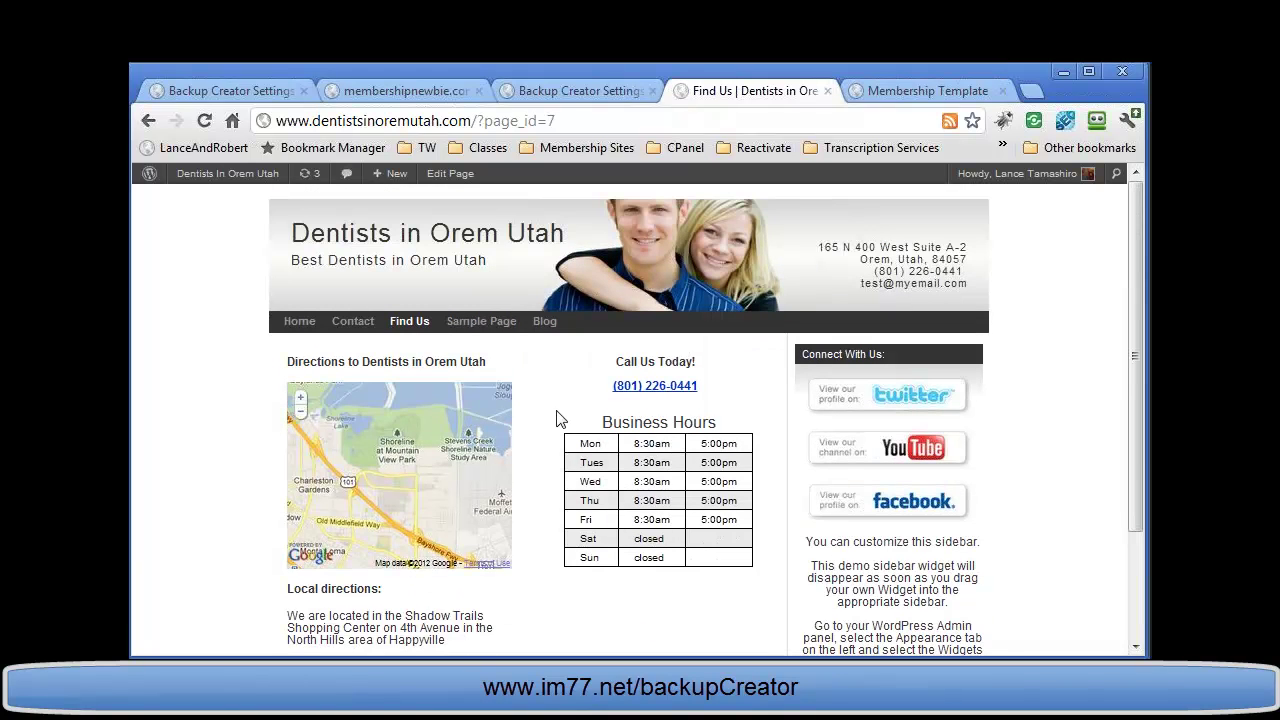
Open Backup Creator from the dentist site's dashboard and back up the site, confirming the backup.
{"action": "mouse_move", "coordinate": [215, 174]}
{"action": "left_click", "coordinate": [214, 200]}
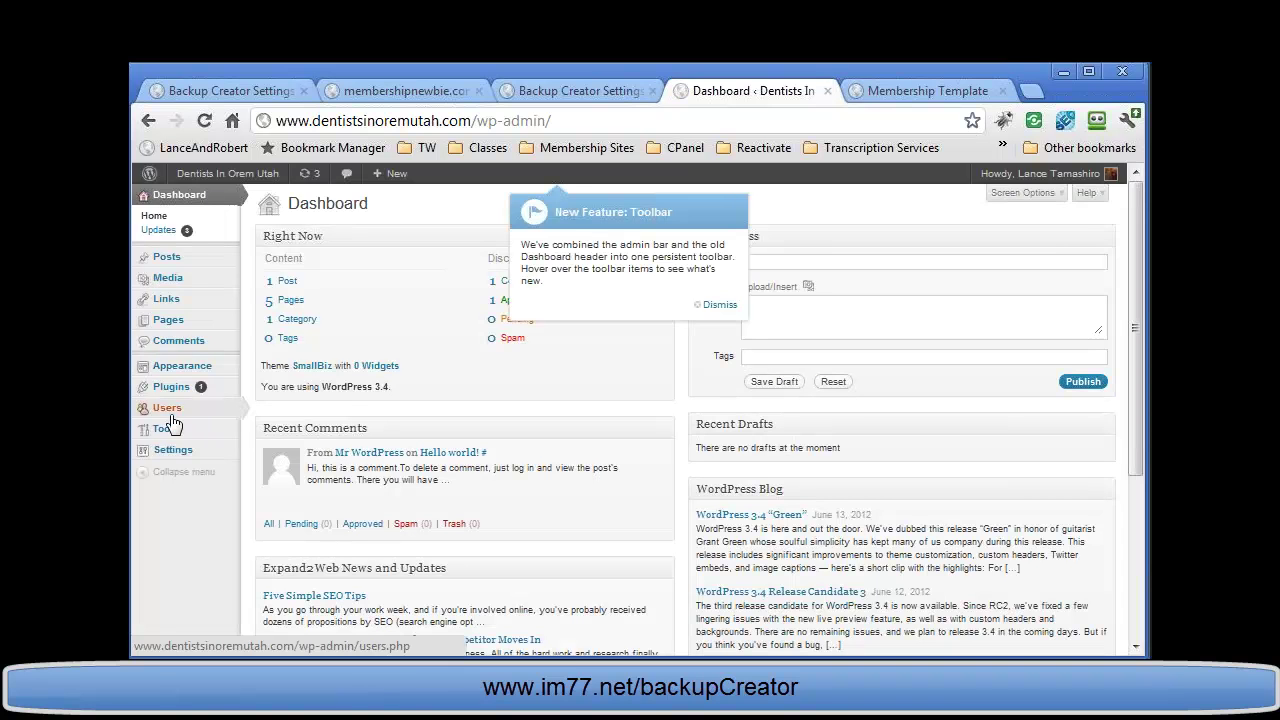
{"action": "mouse_move", "coordinate": [186, 437]}
{"action": "left_click", "coordinate": [294, 476]}
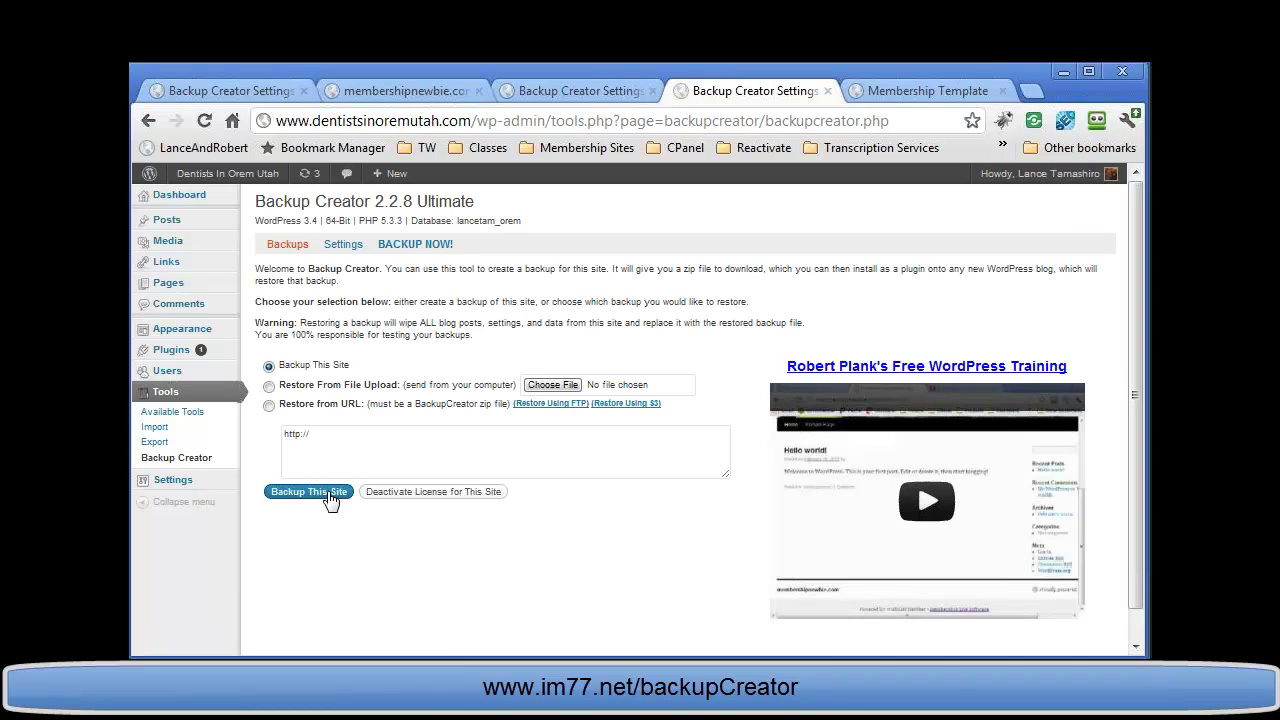
{"action": "left_click", "coordinate": [332, 492]}
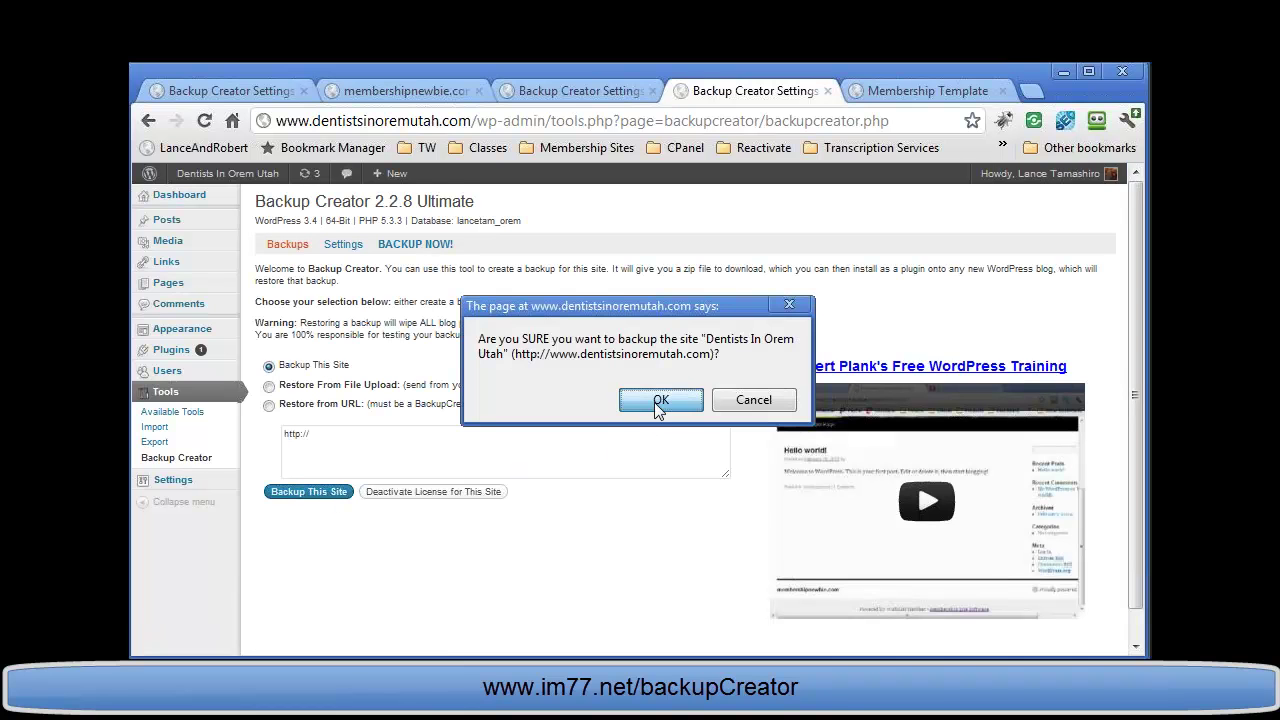
{"action": "left_click", "coordinate": [659, 402]}
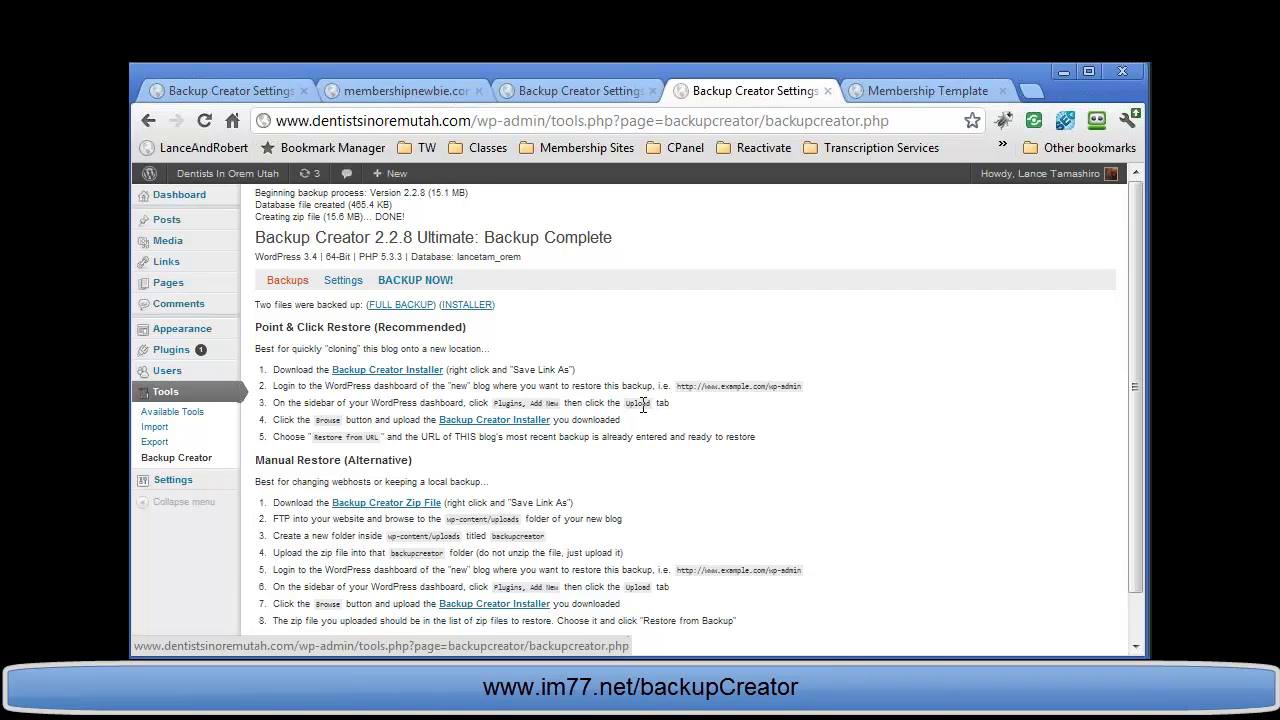
Review the restore instructions, and compare the dentist site's domain with the bcdemo blog's address and content.
{"action": "scroll", "coordinate": [643, 405], "scroll_direction": "down", "scroll_amount": 1}
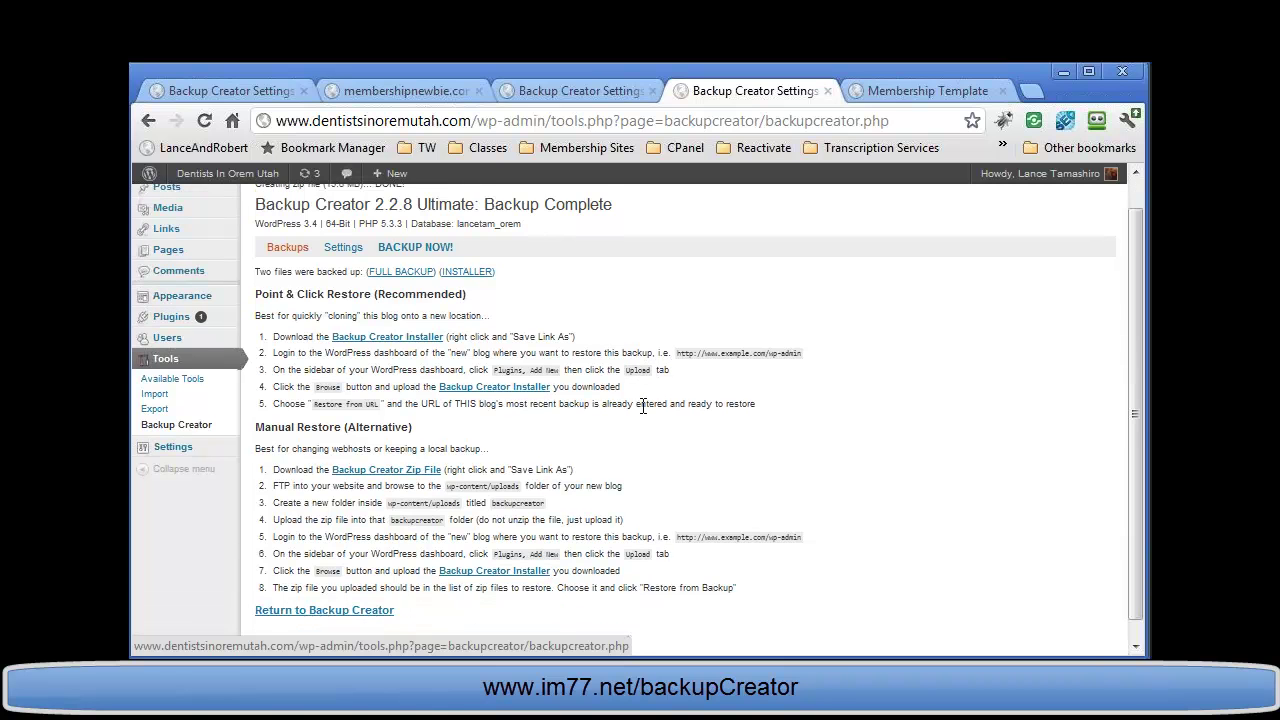
{"action": "scroll", "coordinate": [643, 405], "scroll_direction": "down", "scroll_amount": 1}
{"action": "left_click_drag", "start_coordinate": [470, 121], "coordinate": [276, 121]}
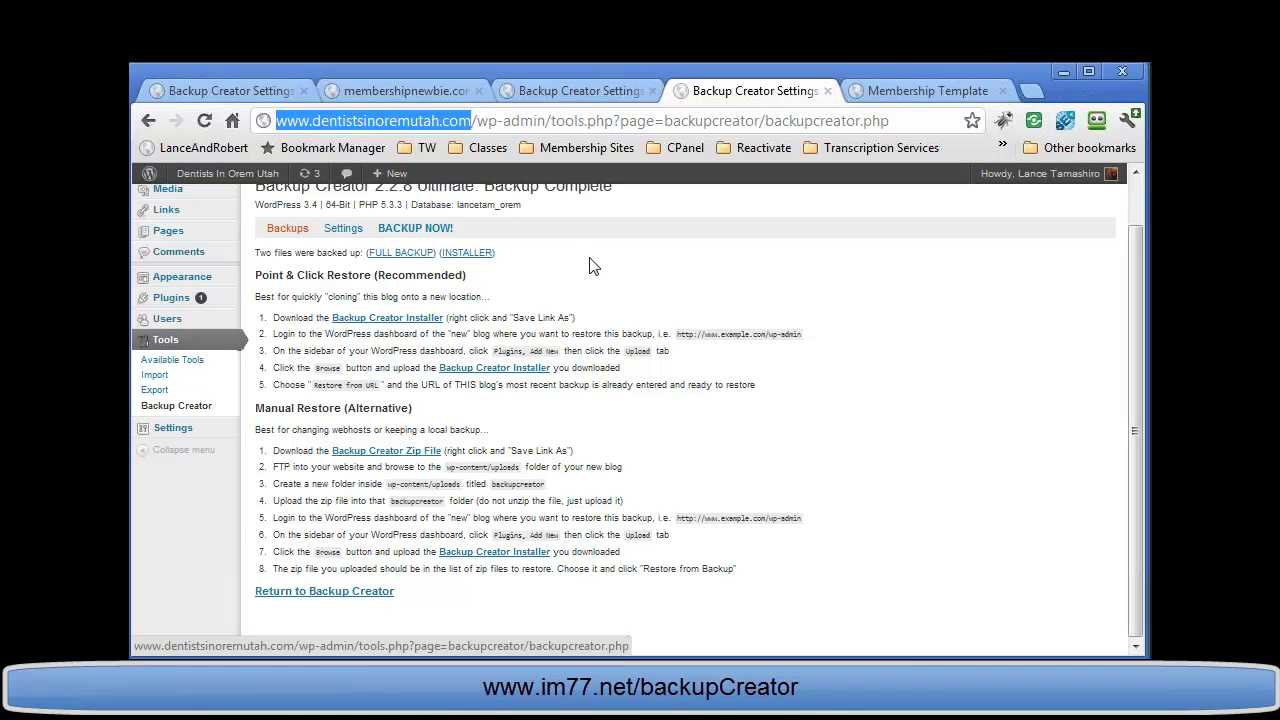
{"action": "type", "text": "membershipnewbie.com"}
{"action": "left_click", "coordinate": [410, 95]}
{"action": "left_click_drag", "start_coordinate": [278, 120], "coordinate": [511, 112]}
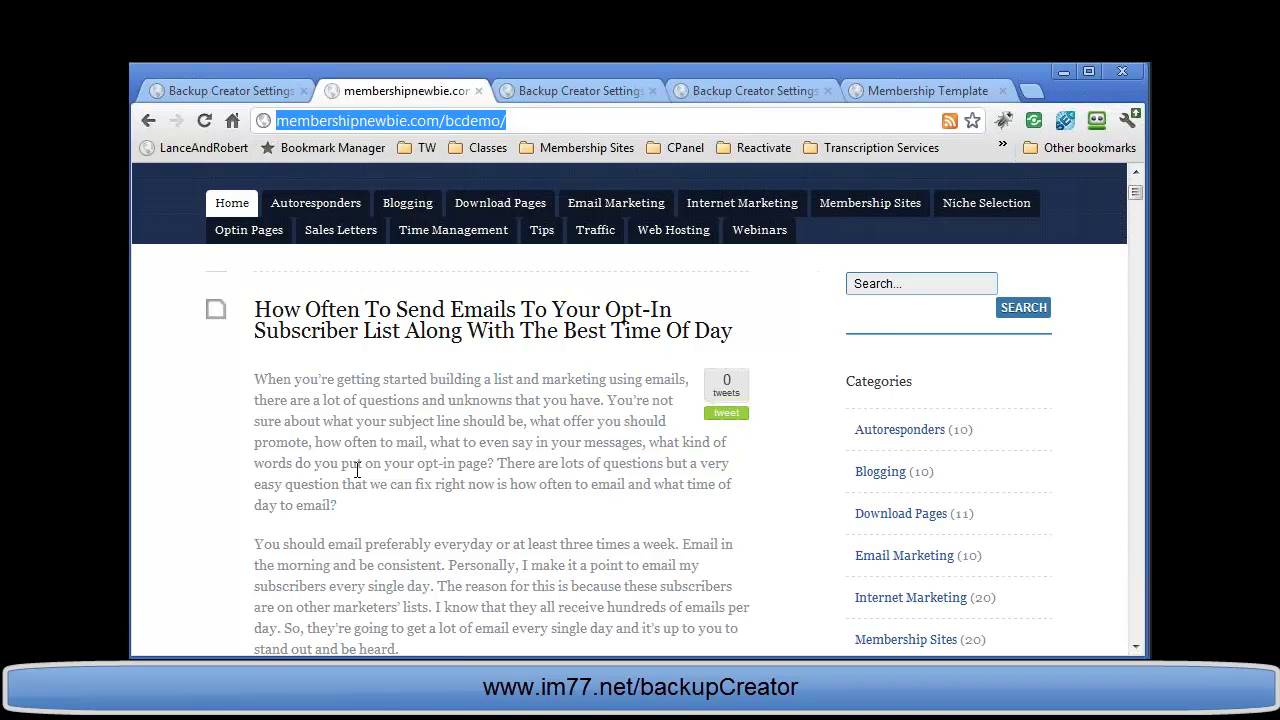
{"action": "scroll", "coordinate": [359, 470], "scroll_direction": "up", "scroll_amount": 1}
{"action": "scroll", "coordinate": [360, 470], "scroll_direction": "up", "scroll_amount": 2}
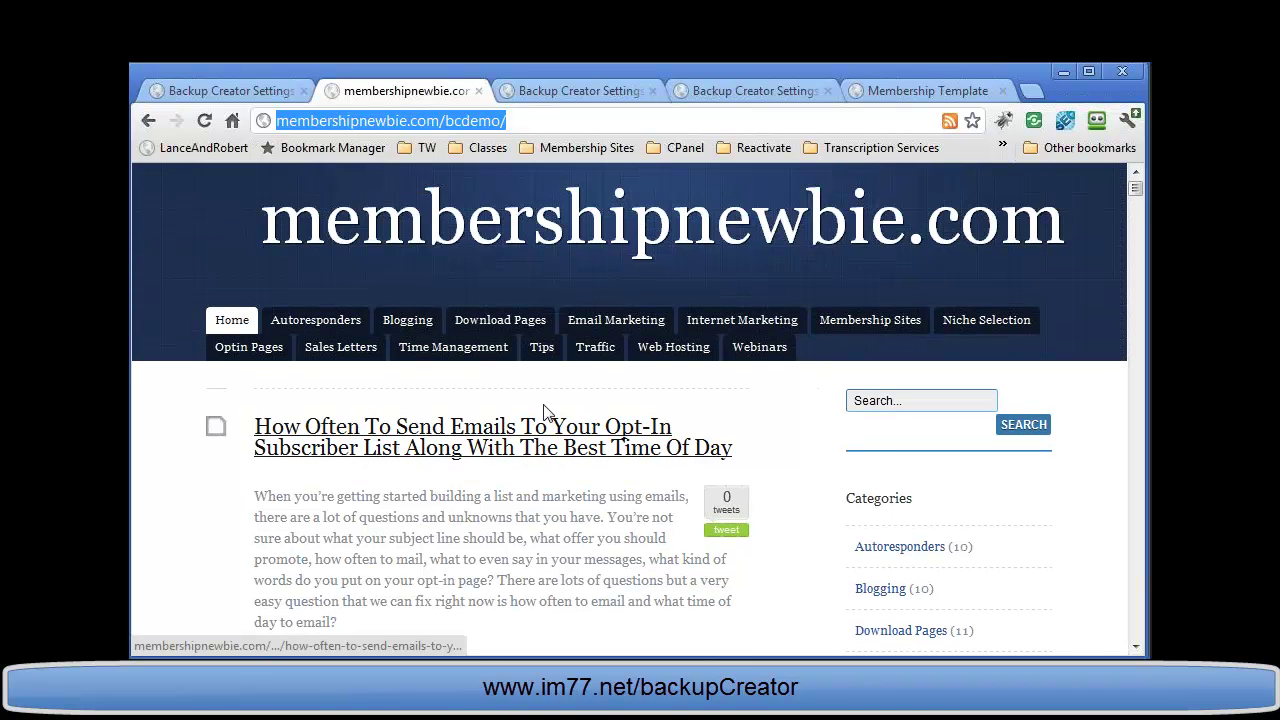
{"action": "left_click", "coordinate": [755, 90]}
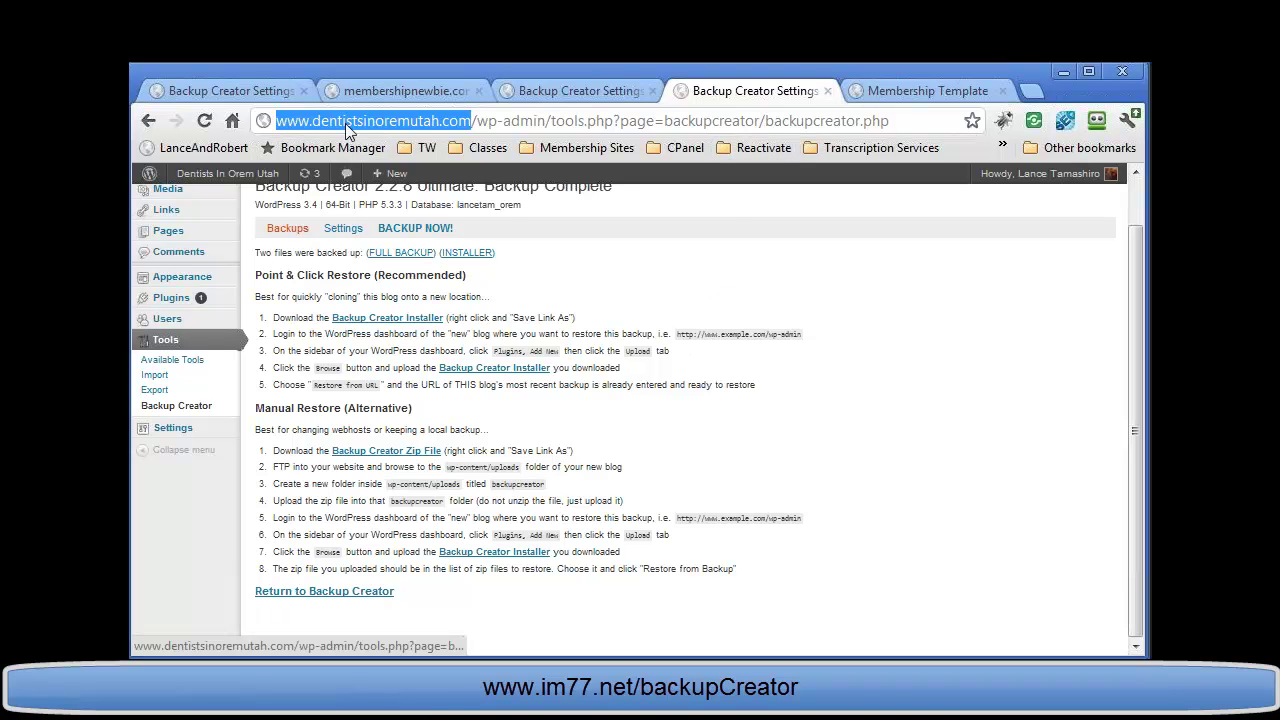
Return to the dentist site's backup list and save its backup's WP plugin to the Desktop as backupcreator-dentist.zip.
{"action": "left_click", "coordinate": [356, 592]}
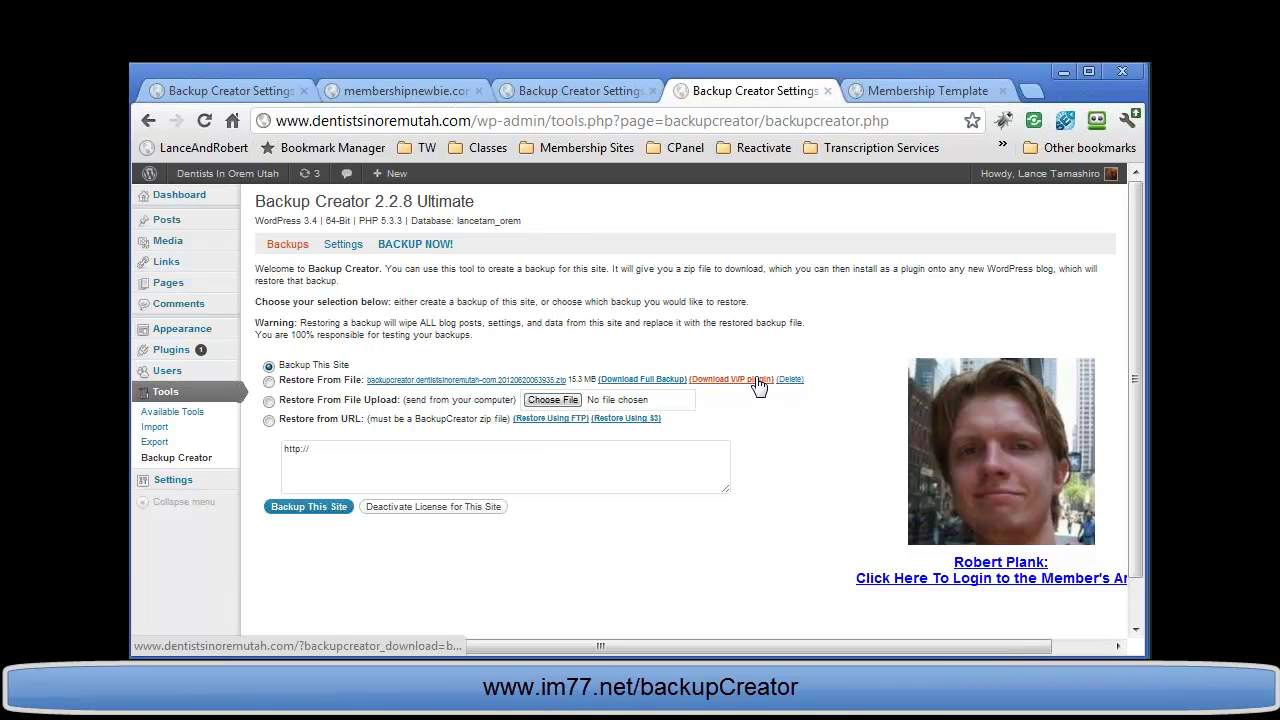
{"action": "right_click", "coordinate": [757, 383]}
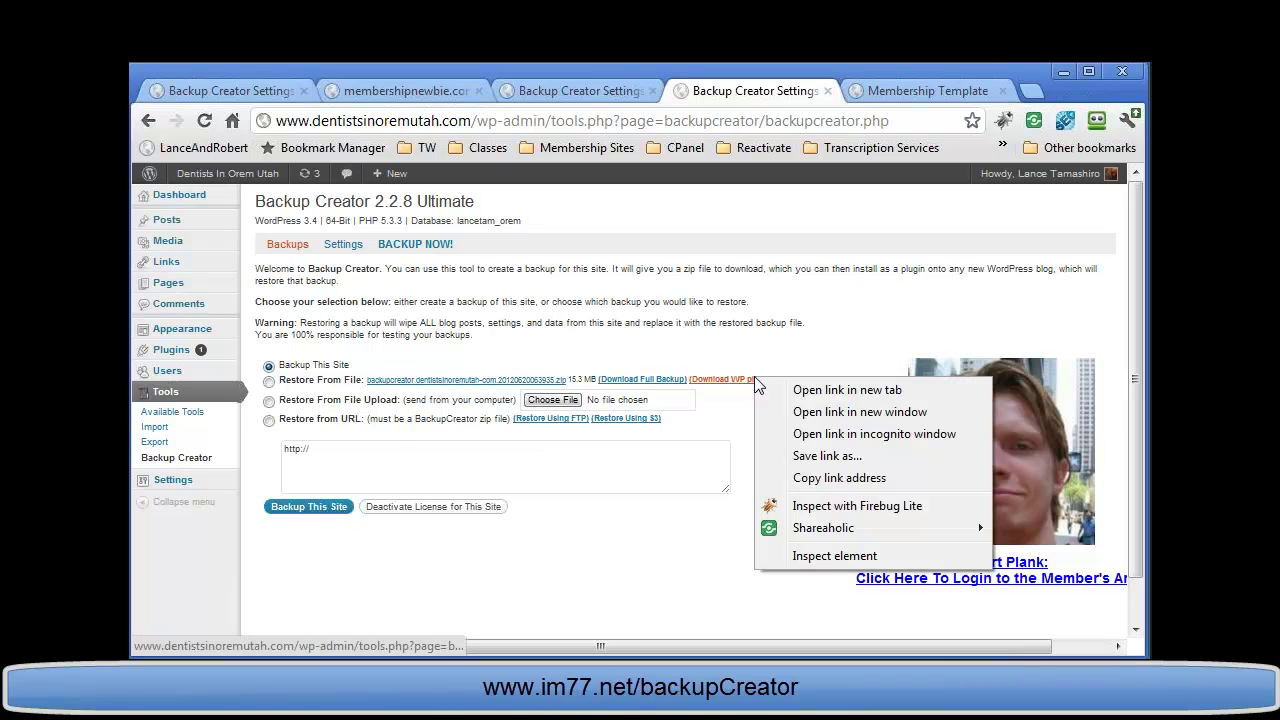
{"action": "left_click", "coordinate": [827, 460]}
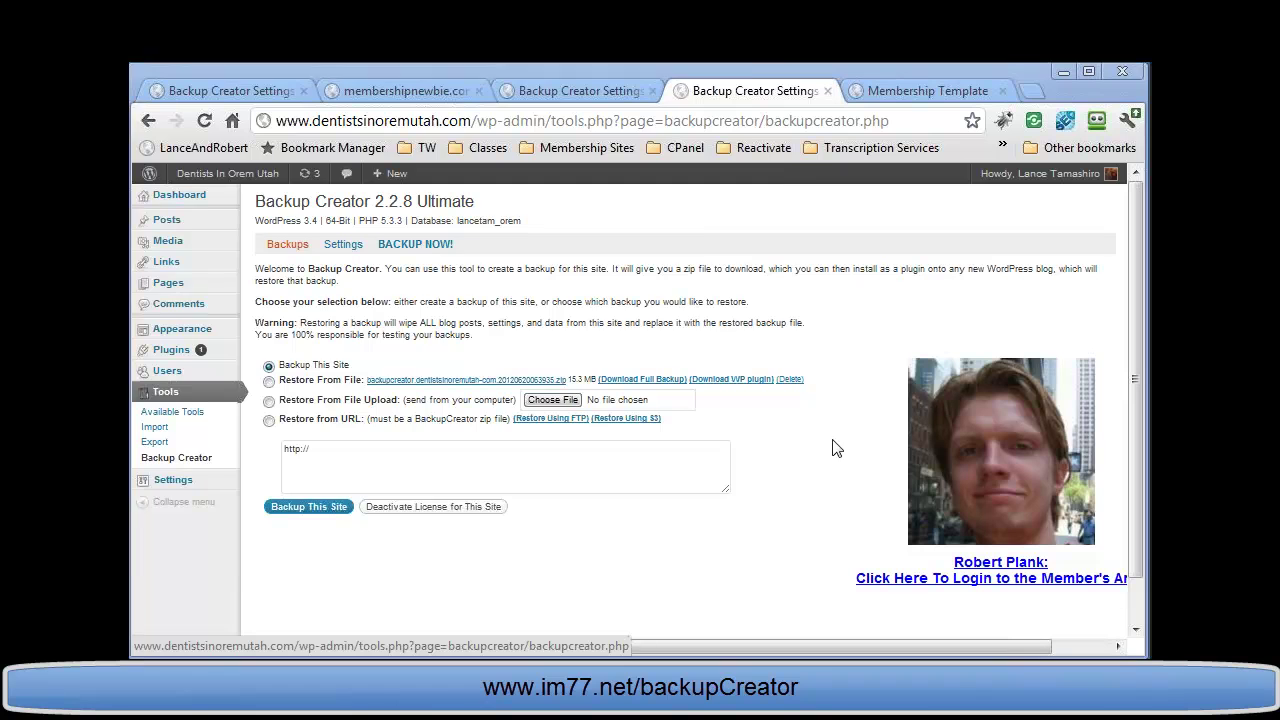
{"action": "left_click", "coordinate": [360, 468]}
{"action": "key", "text": "BackSpace"}
{"action": "key", "text": "BackSpace"}
{"action": "key", "text": "BackSpace"}
{"action": "key", "text": "BackSpace"}
{"action": "type", "text": "-dentist"}
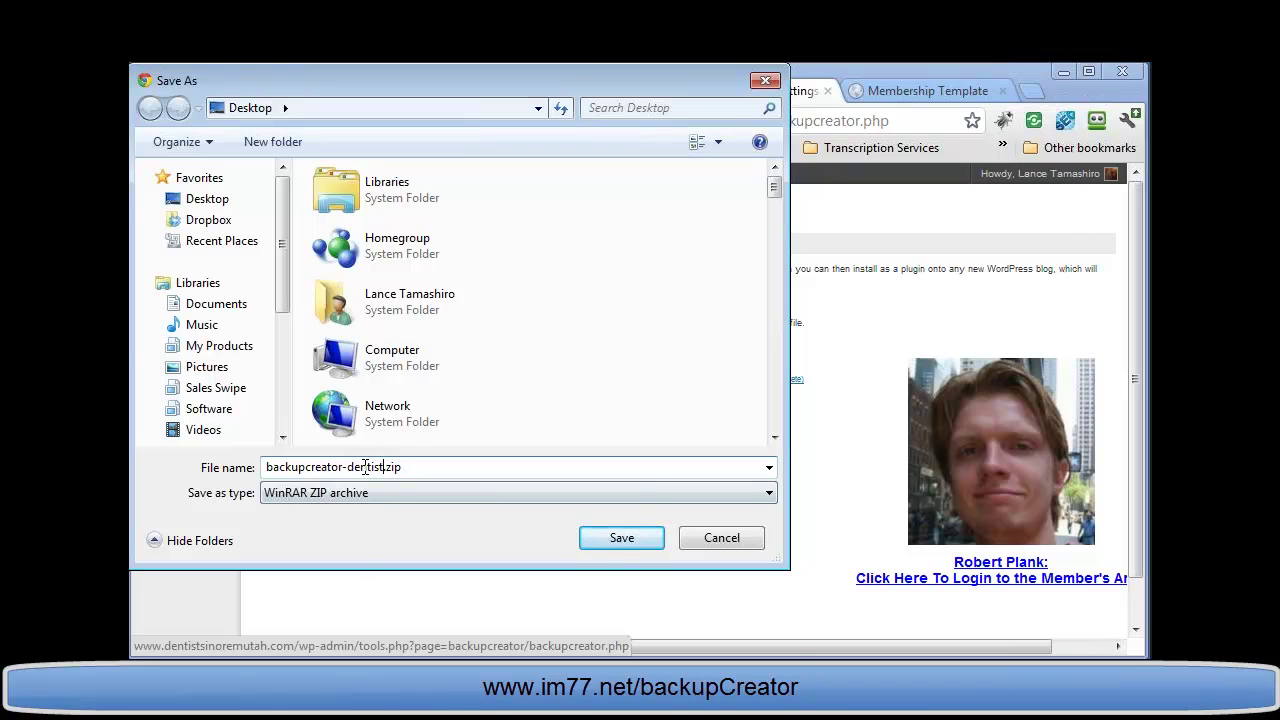
{"action": "left_click", "coordinate": [622, 540]}
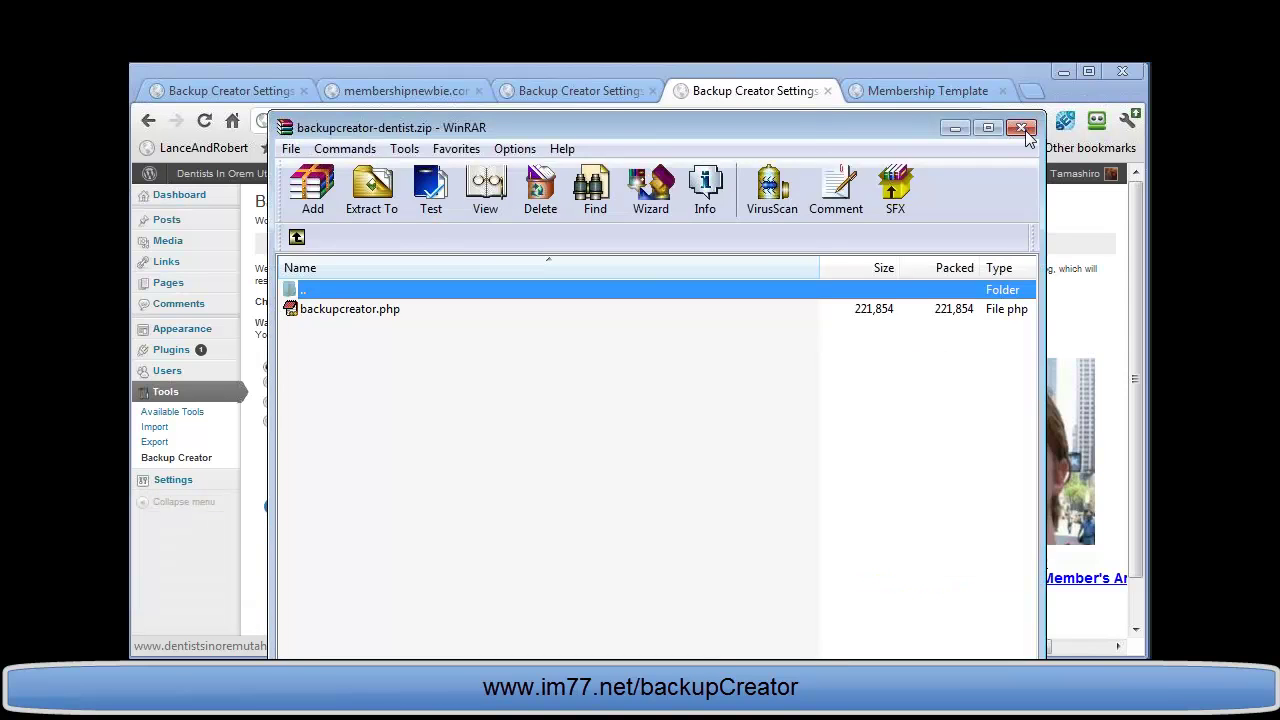
Close the WinRAR archive window and log in to the admin area at membershipnewbie.com/bcdemo/wp-admin with the saved Membershipnewbie login.
{"action": "left_click", "coordinate": [1021, 128]}
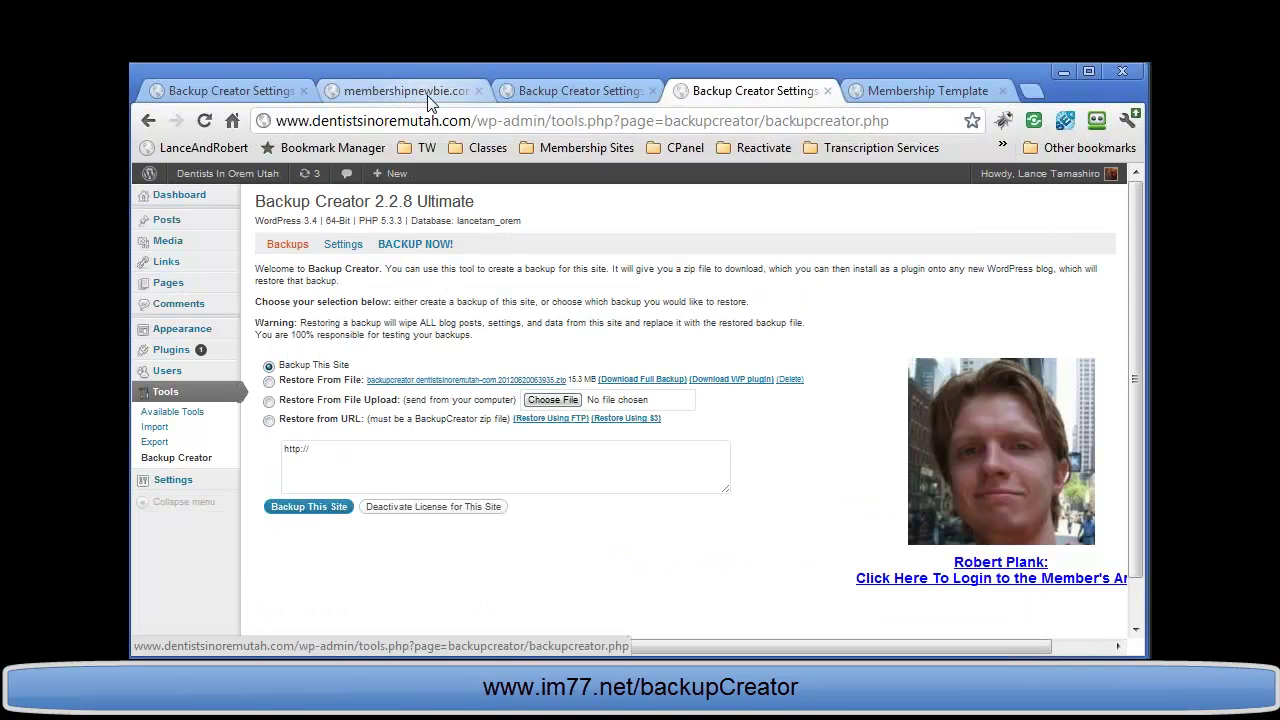
{"action": "left_click", "coordinate": [427, 95]}
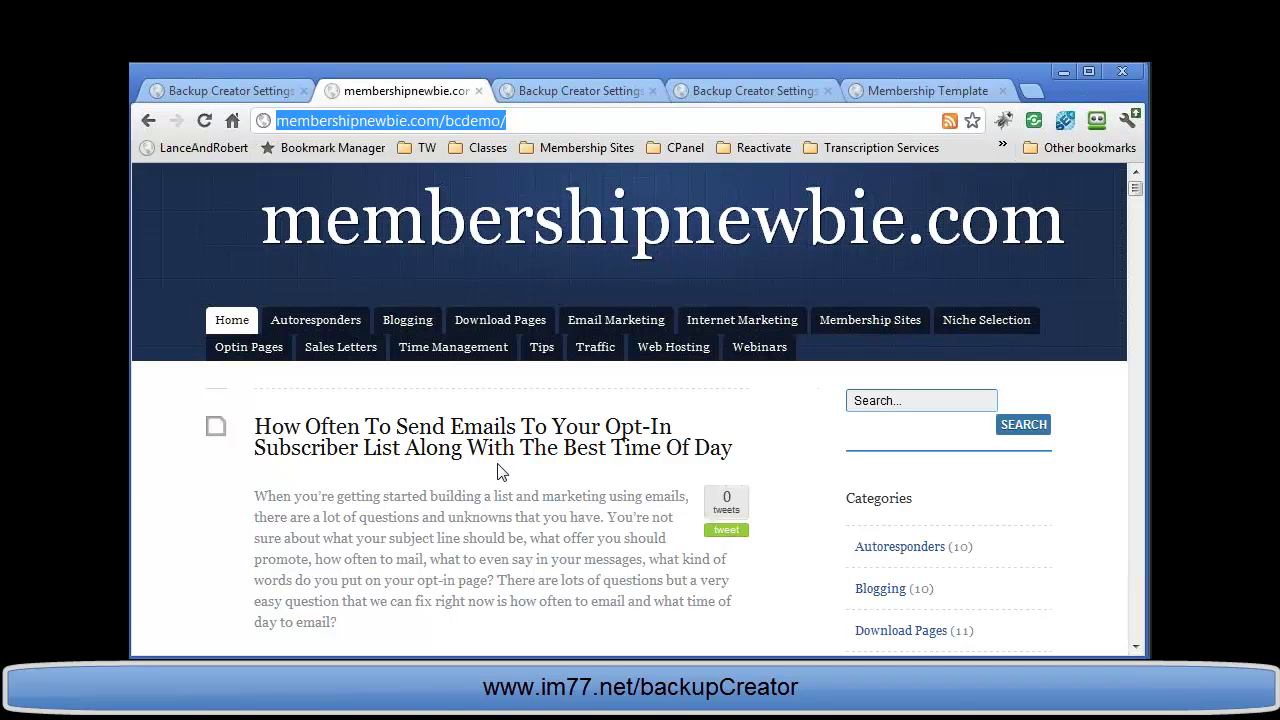
{"action": "left_click", "coordinate": [557, 120]}
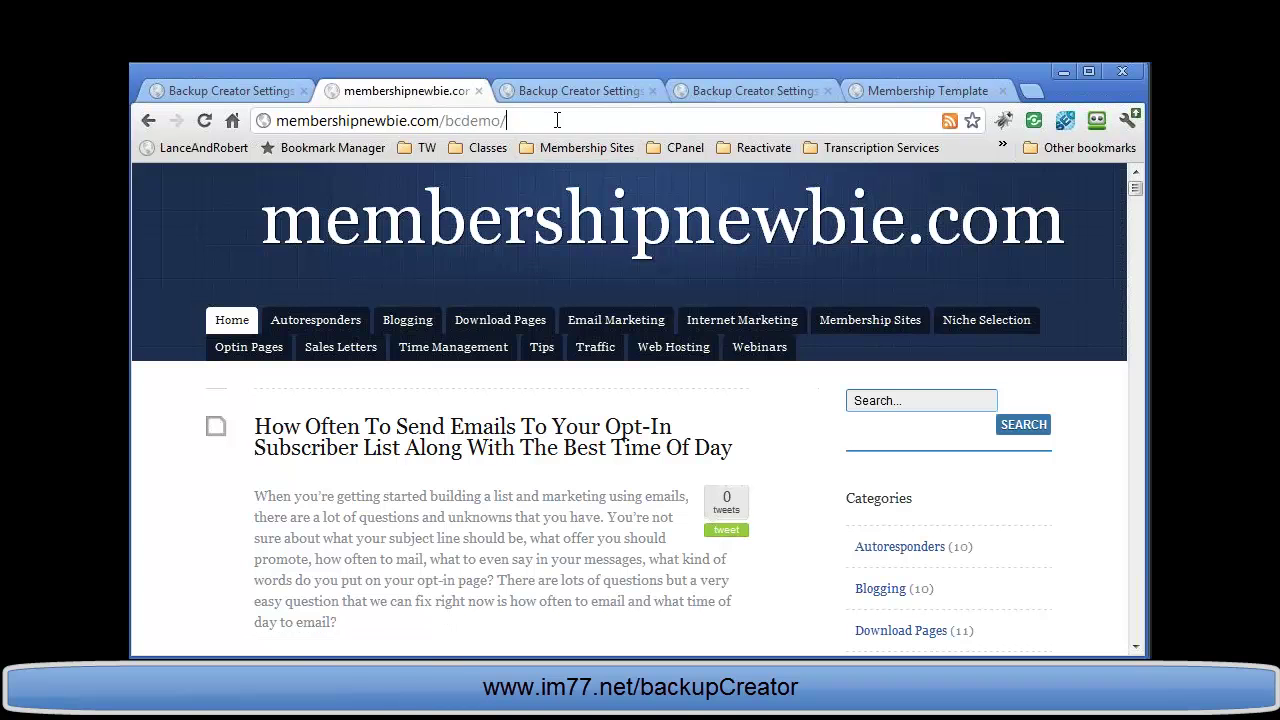
{"action": "type", "text": "wp-admin"}
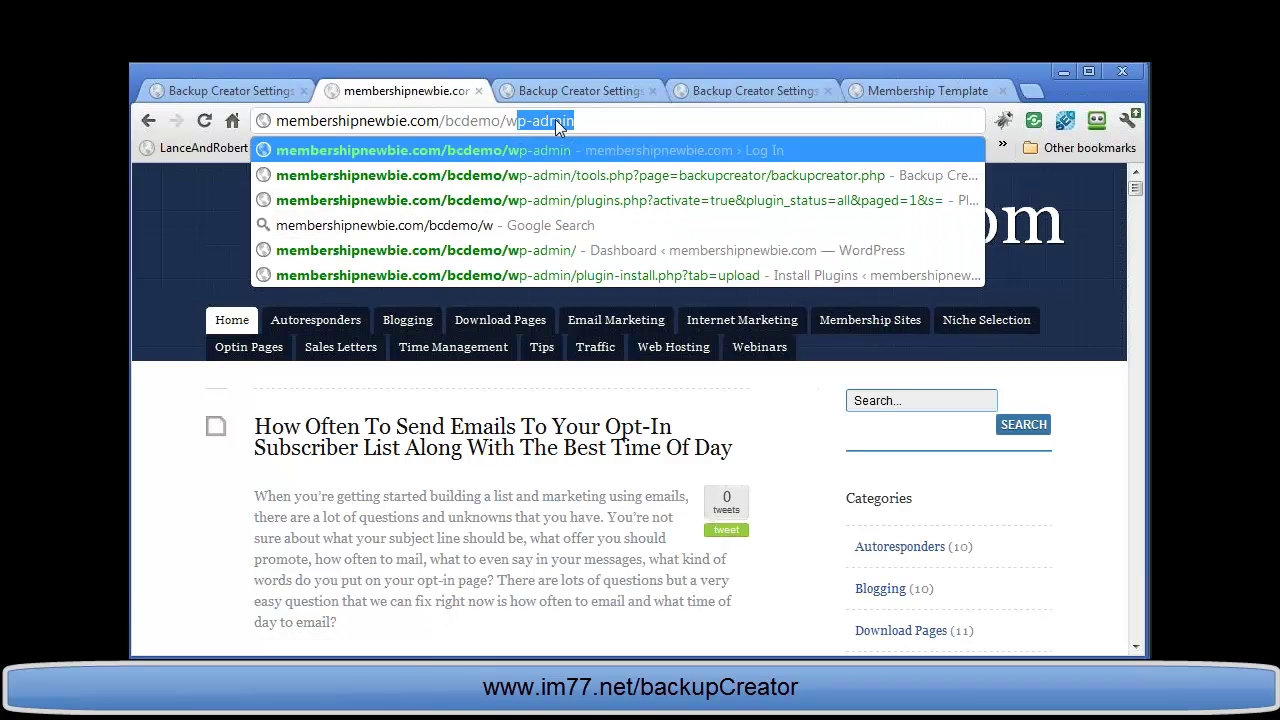
{"action": "key", "text": "Return"}
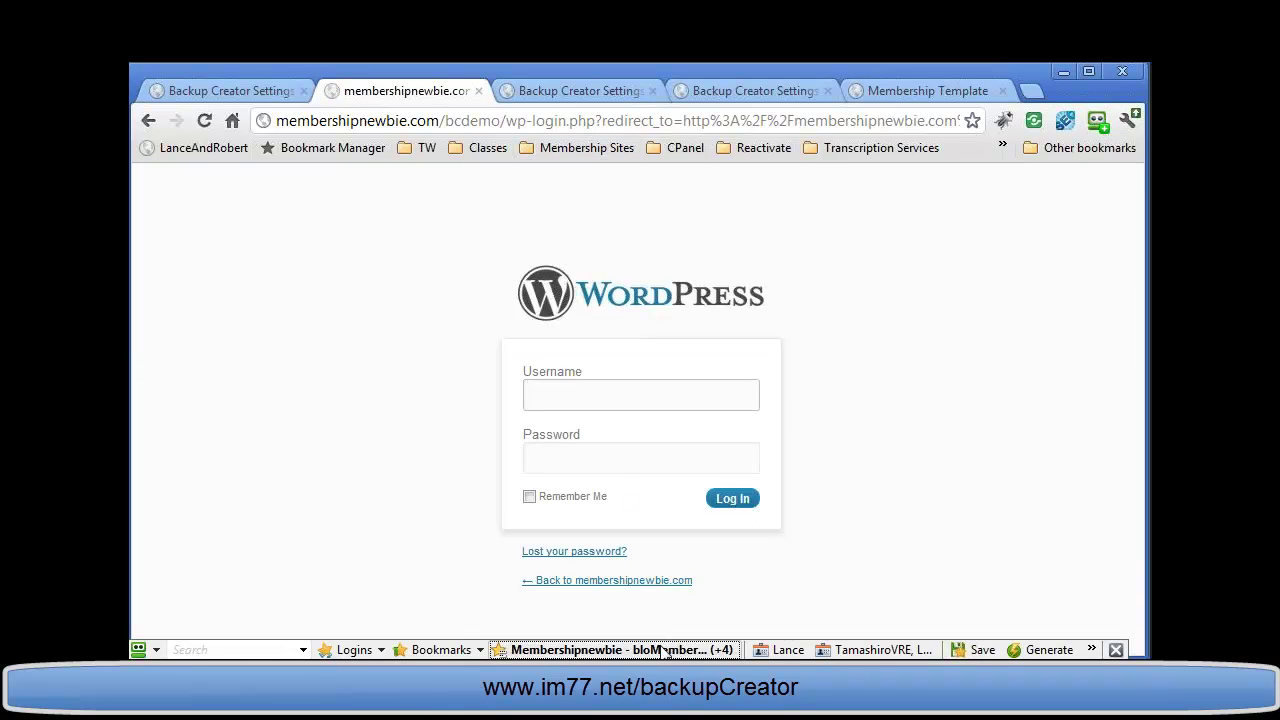
{"action": "left_click", "coordinate": [640, 650]}
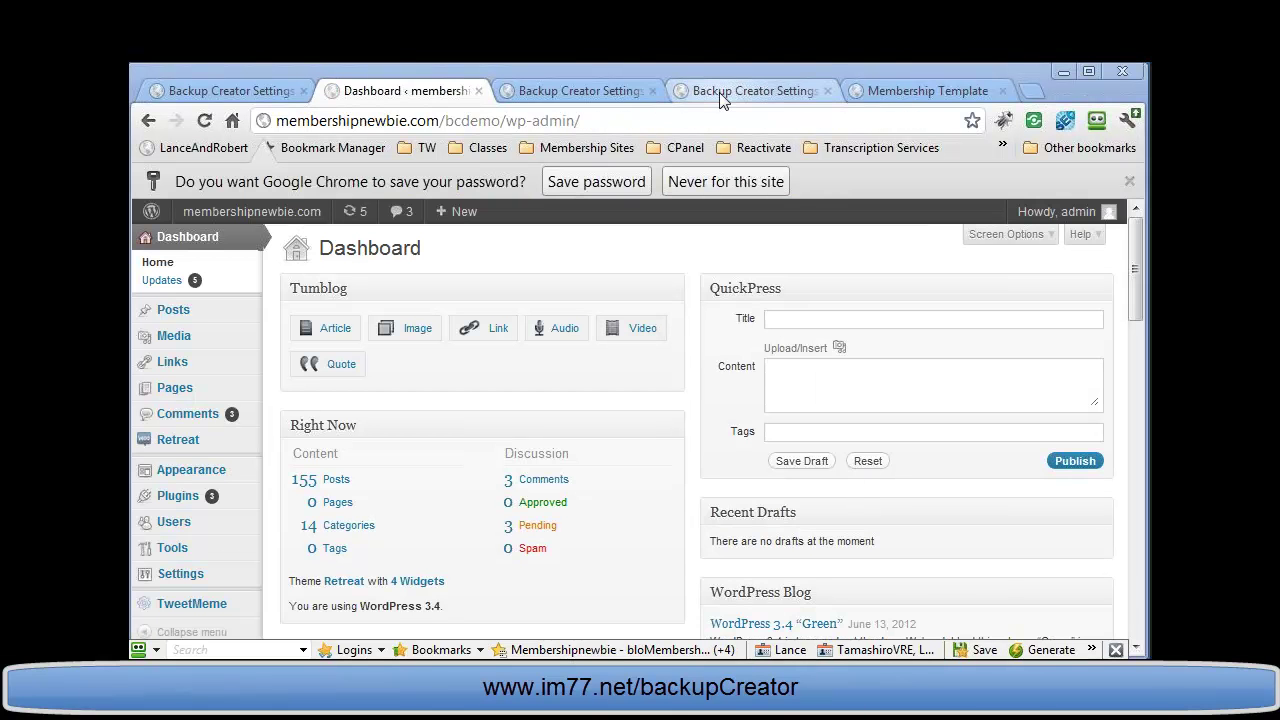
Compare the open backup pages with the bcdemo dashboard and open the bcdemo blog's plugin upload form.
{"action": "left_click", "coordinate": [720, 90]}
{"action": "left_click", "coordinate": [603, 100]}
{"action": "left_click", "coordinate": [400, 90]}
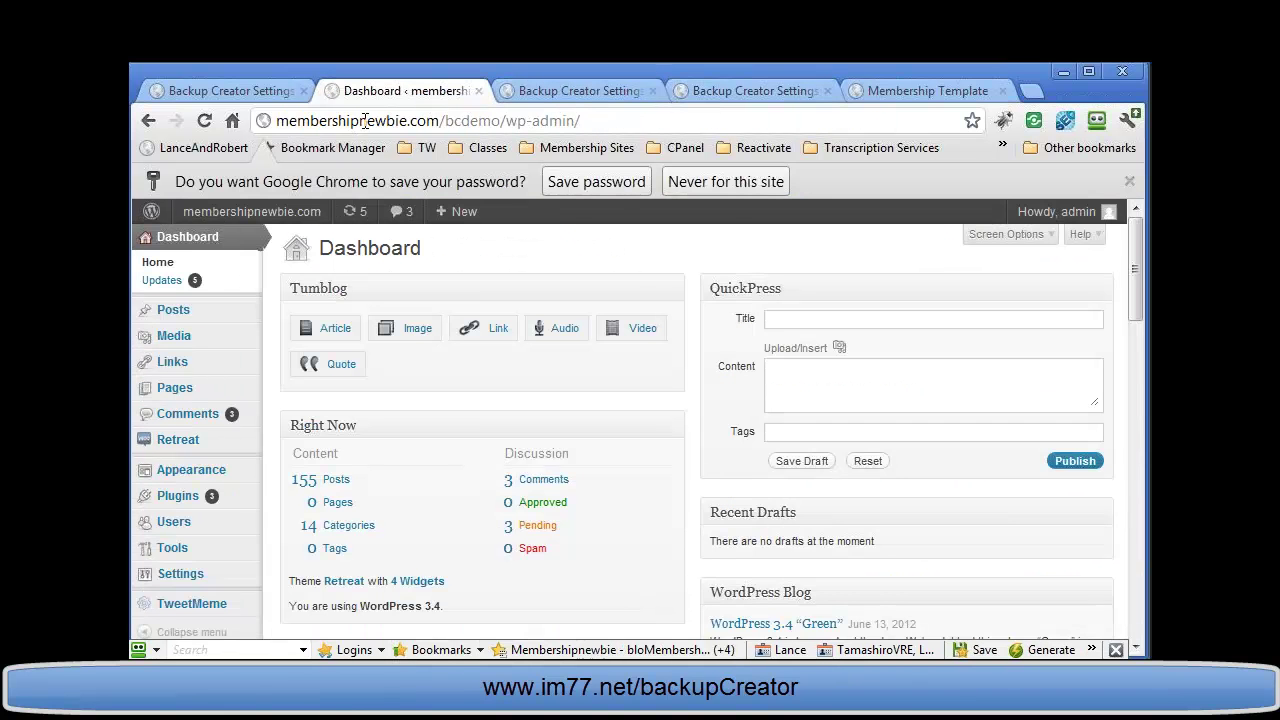
{"action": "scroll", "coordinate": [420, 490], "scroll_direction": "down", "scroll_amount": 2}
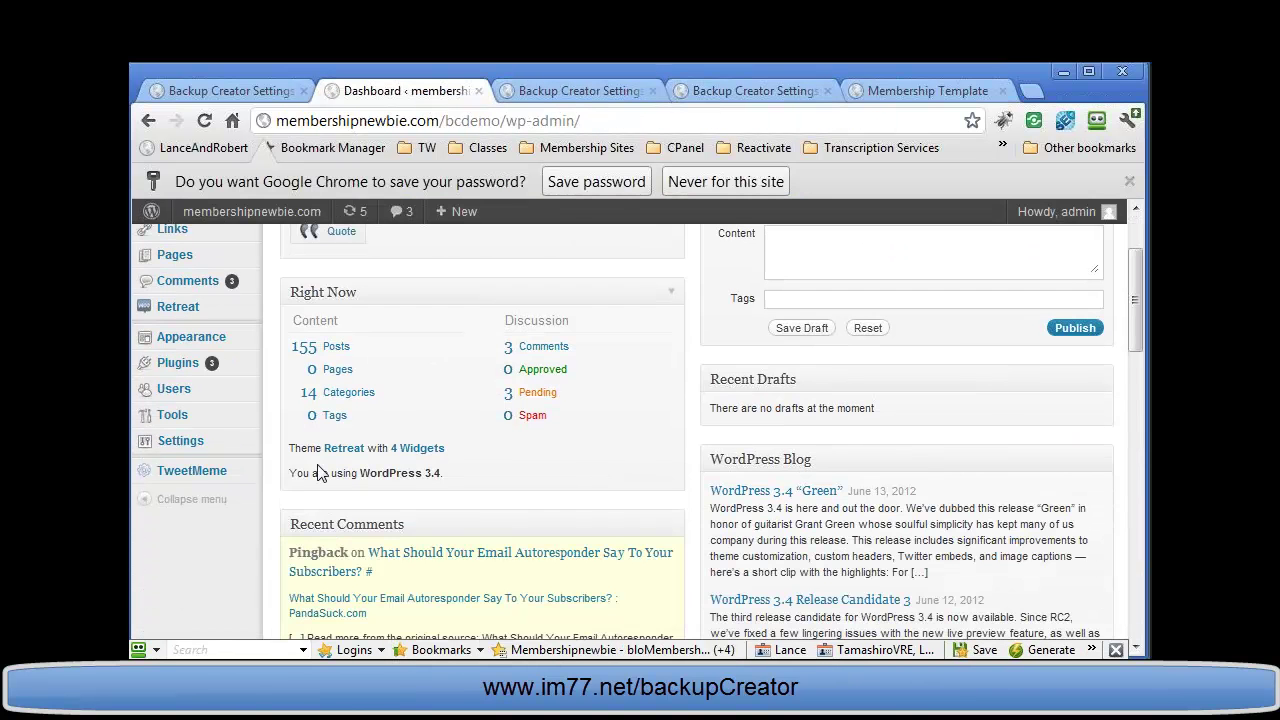
{"action": "scroll", "coordinate": [318, 470], "scroll_direction": "up", "scroll_amount": 1}
{"action": "mouse_move", "coordinate": [180, 462]}
{"action": "left_click", "coordinate": [295, 482]}
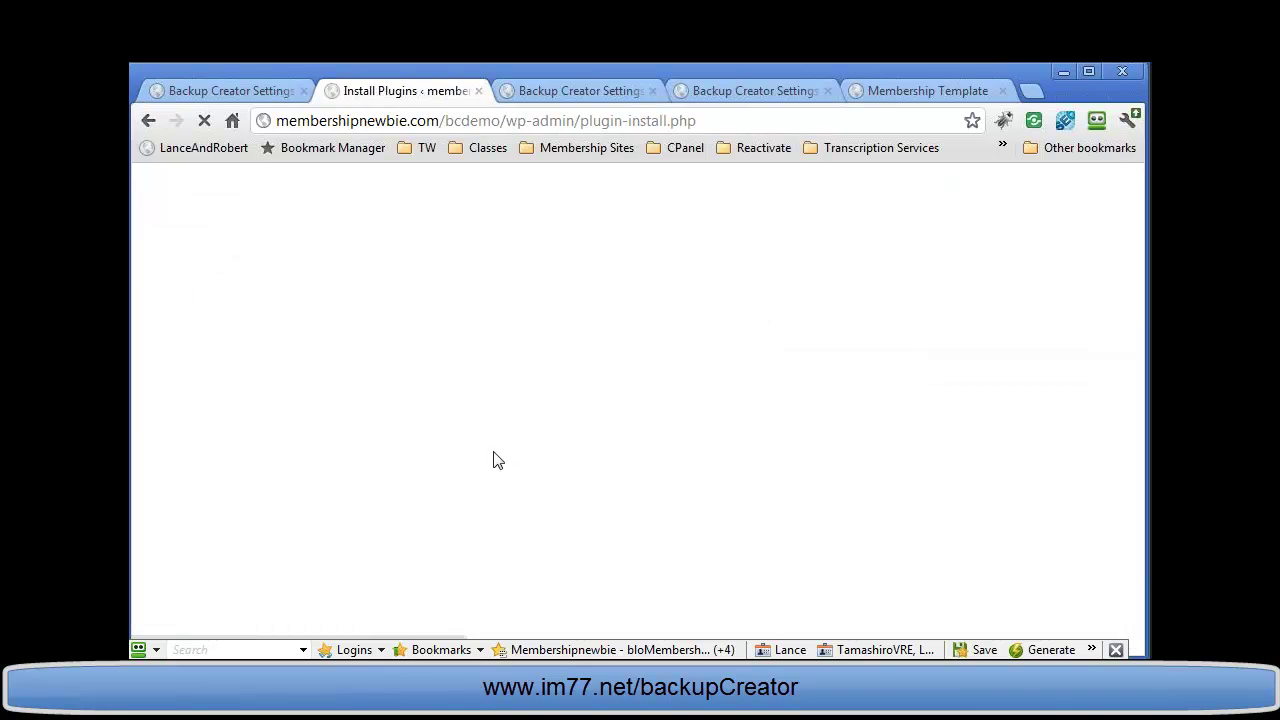
{"action": "left_click", "coordinate": [349, 247]}
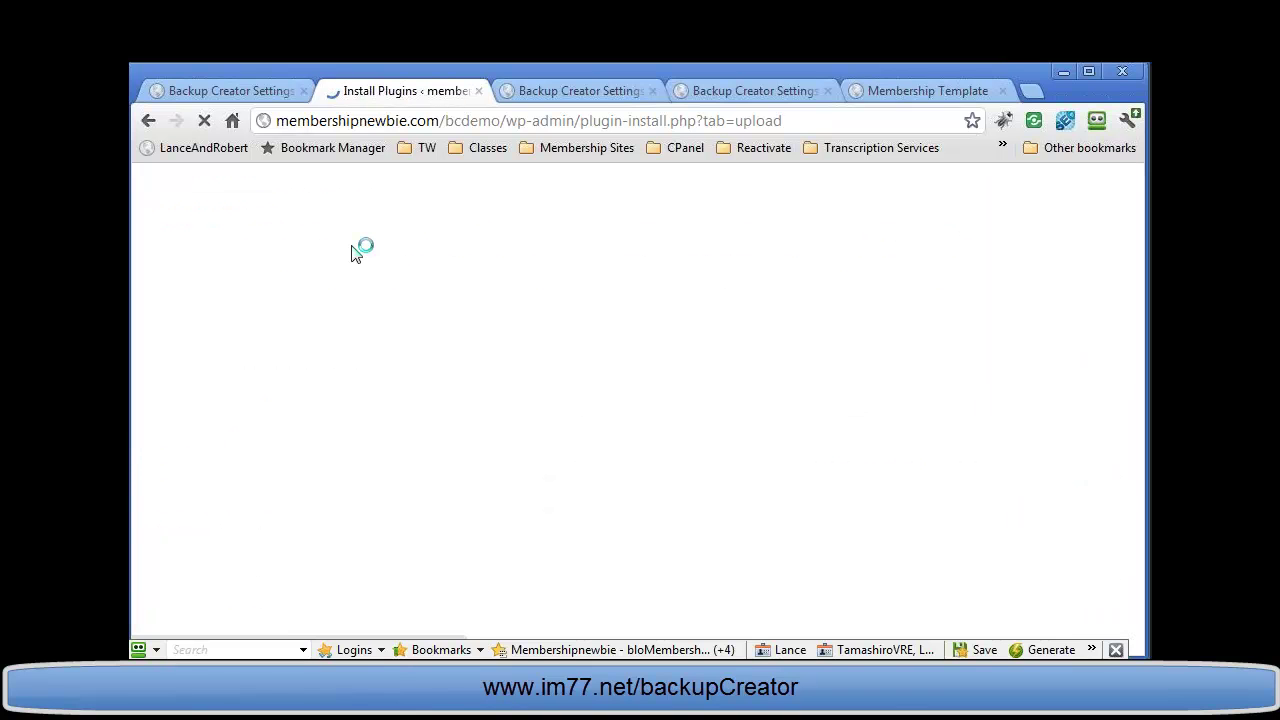
Install the plugin from backupcreator-dentist.zip on the bcdemo blog and activate it.
{"action": "left_click", "coordinate": [340, 348]}
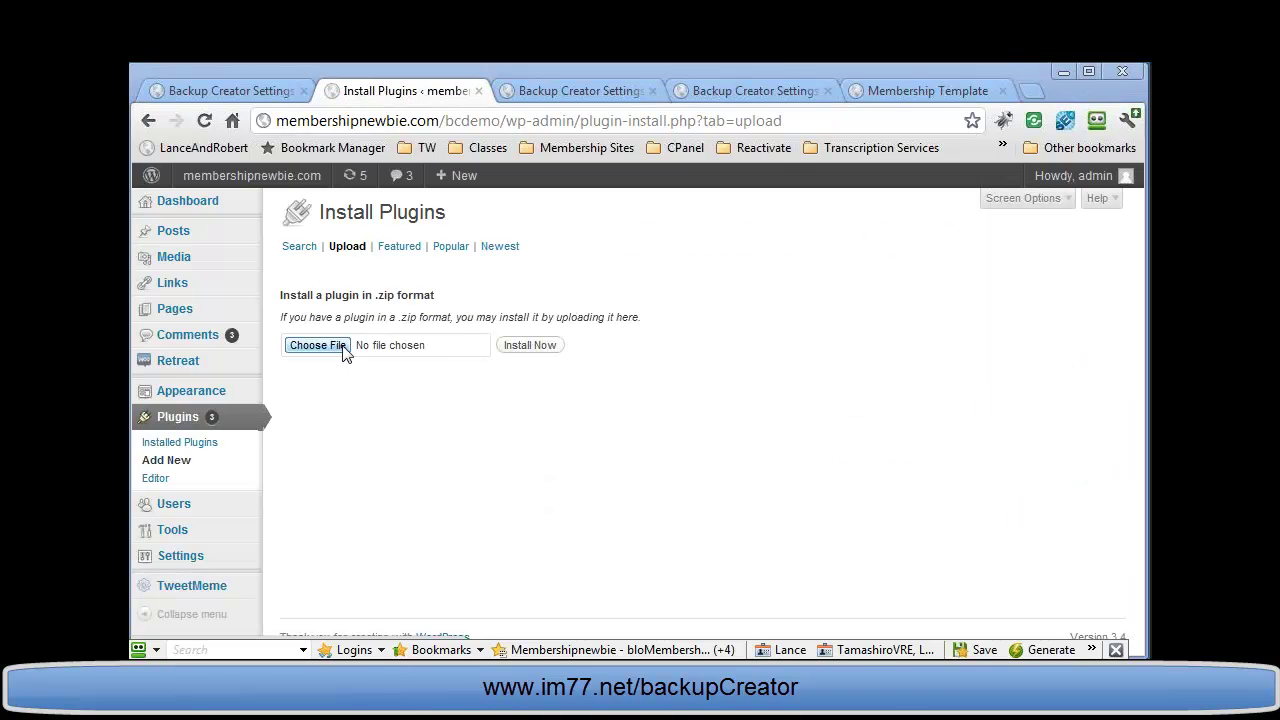
{"action": "type", "text": "backupc"}
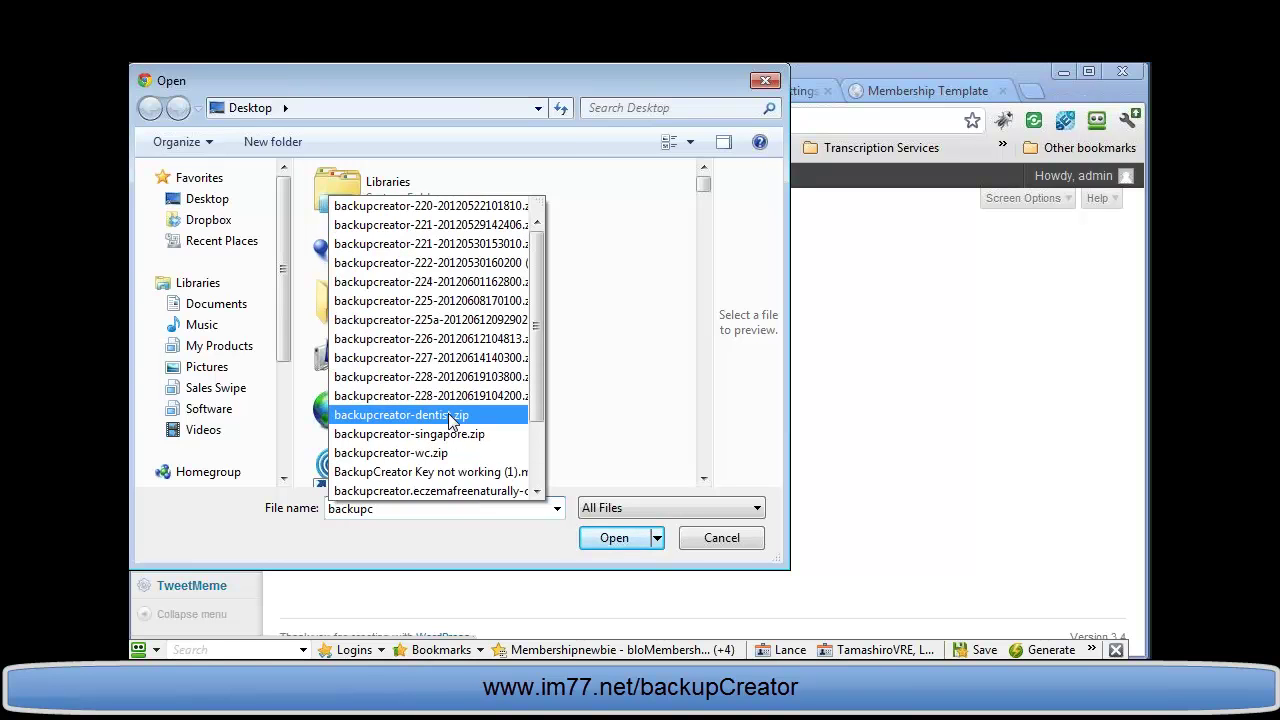
{"action": "left_click", "coordinate": [450, 415]}
{"action": "left_click", "coordinate": [608, 545]}
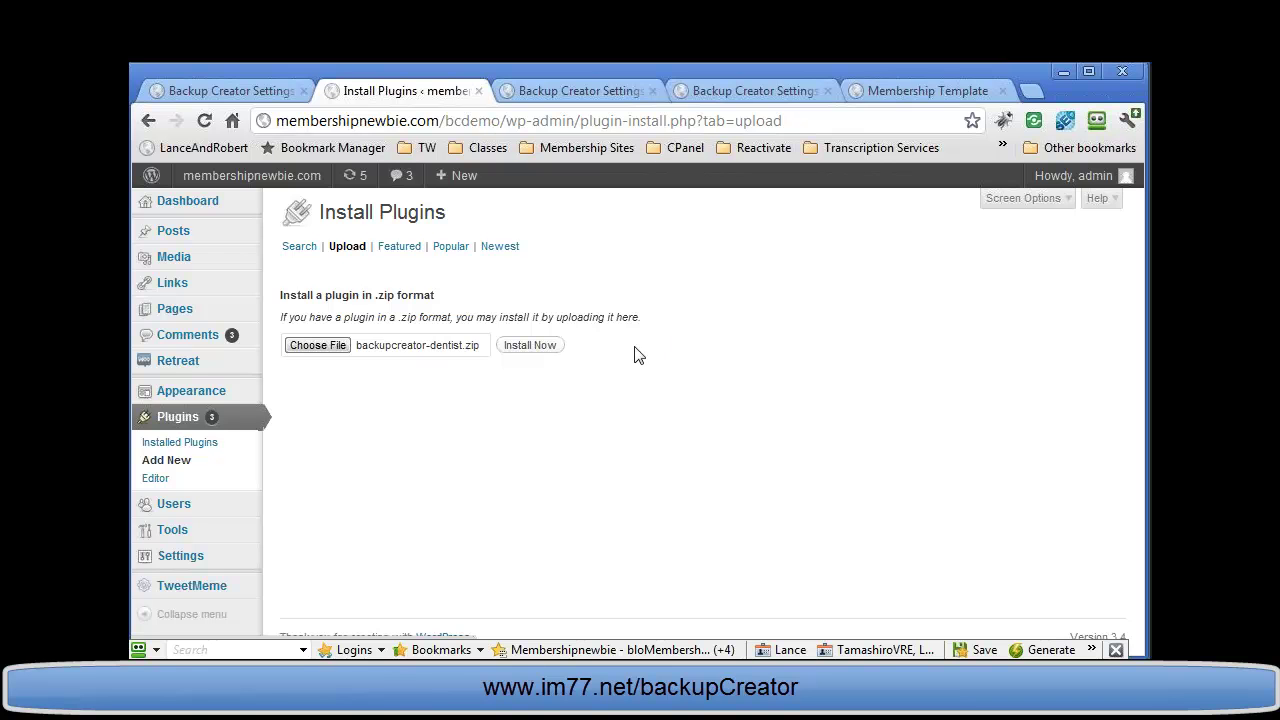
{"action": "left_click", "coordinate": [561, 346]}
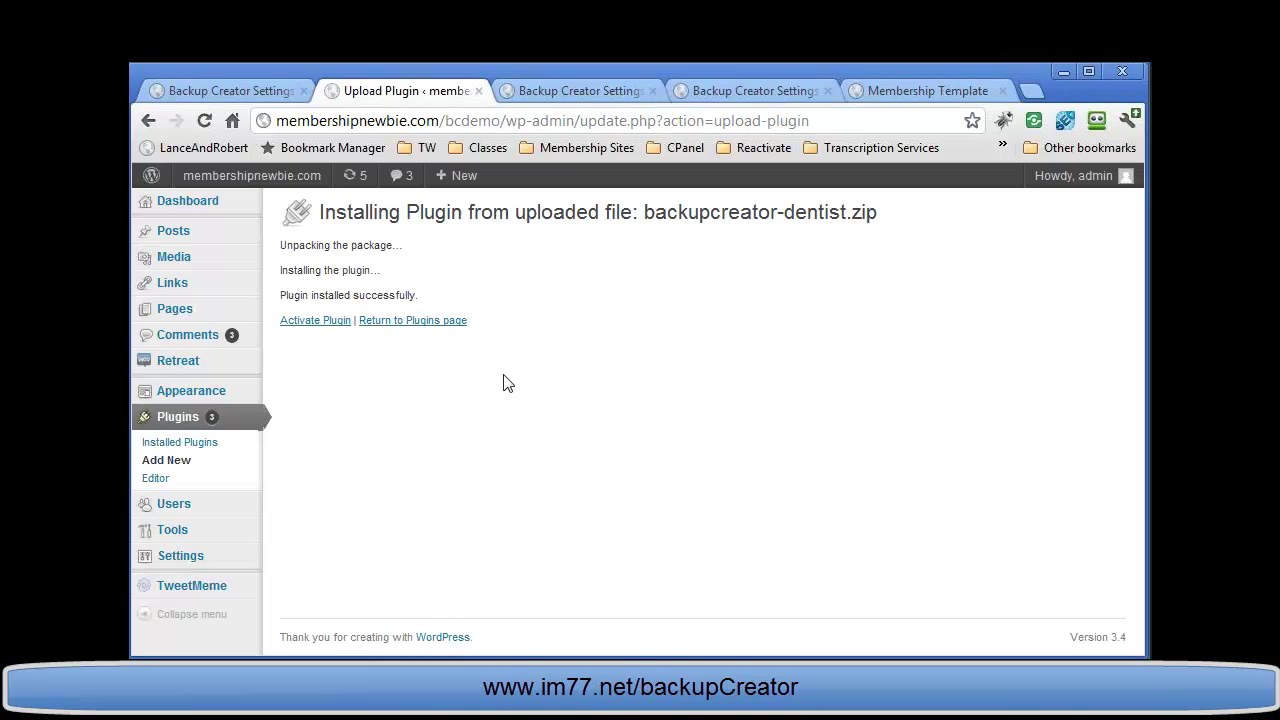
{"action": "left_click", "coordinate": [326, 319]}
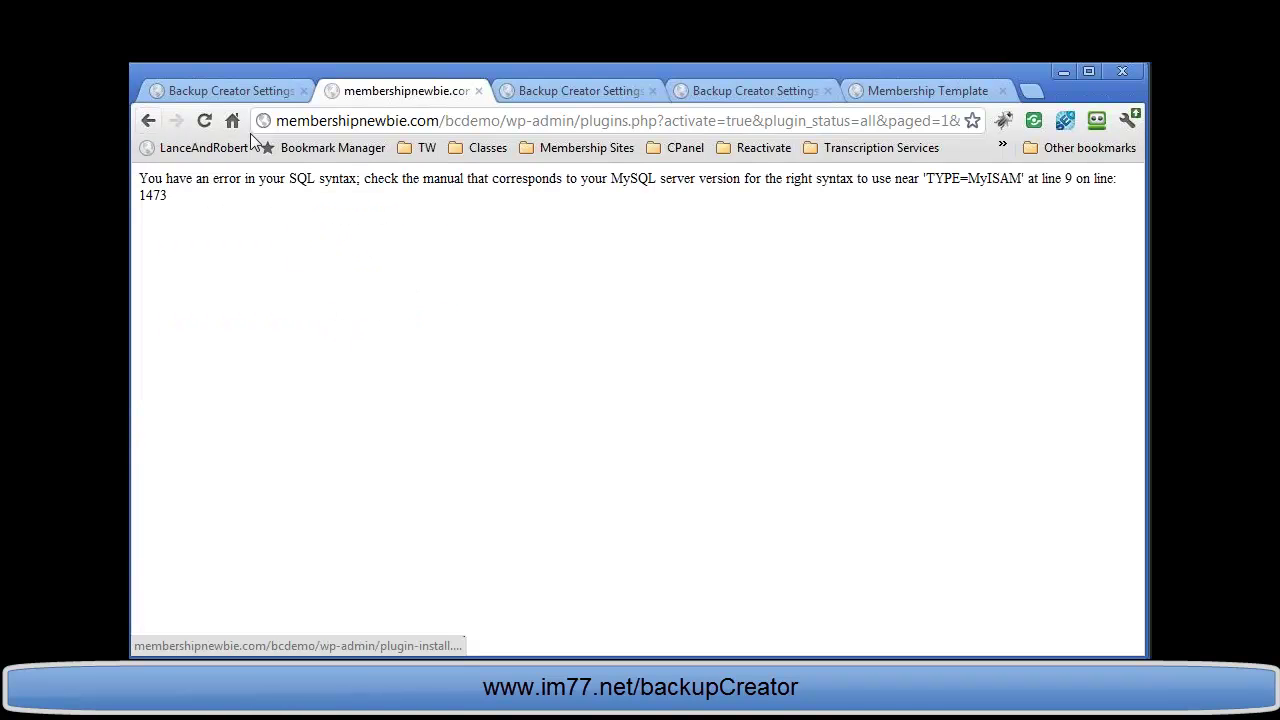
Switch to the dentist site's Backup Creator page, back up the site again and return to the backup list.
{"action": "left_click", "coordinate": [440, 120]}
{"action": "left_click", "coordinate": [546, 90]}
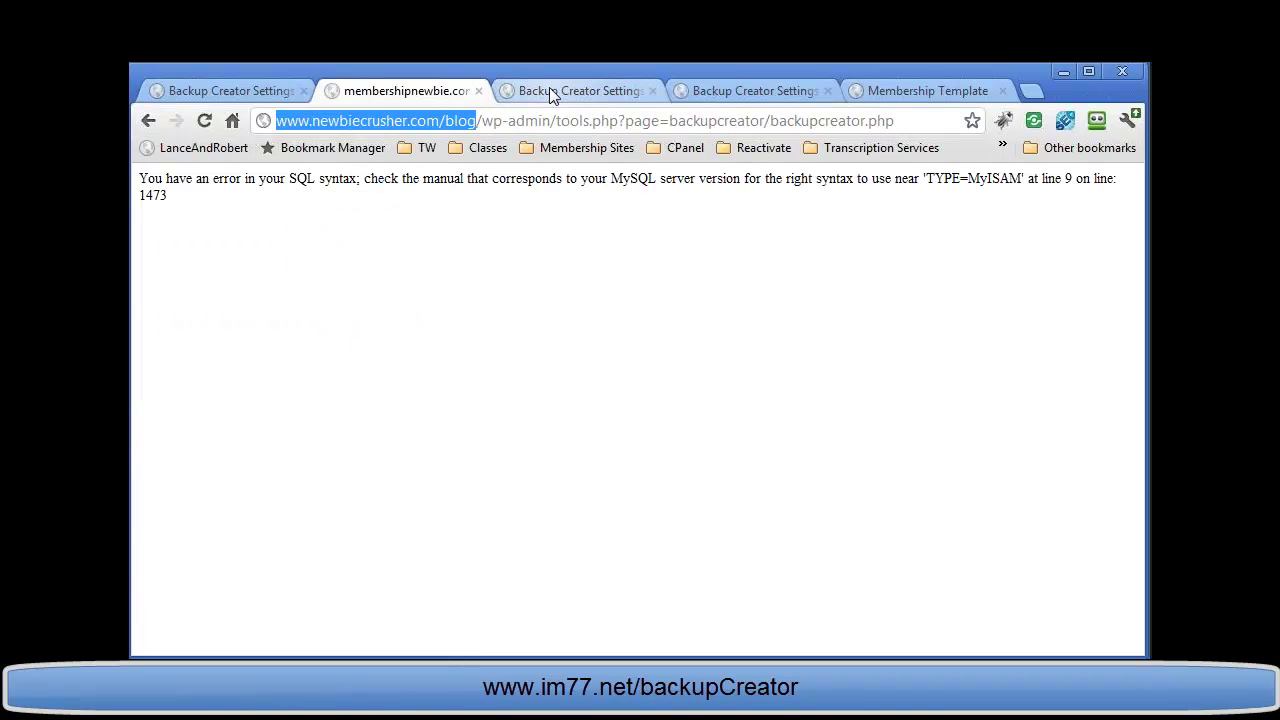
{"action": "left_click", "coordinate": [757, 90]}
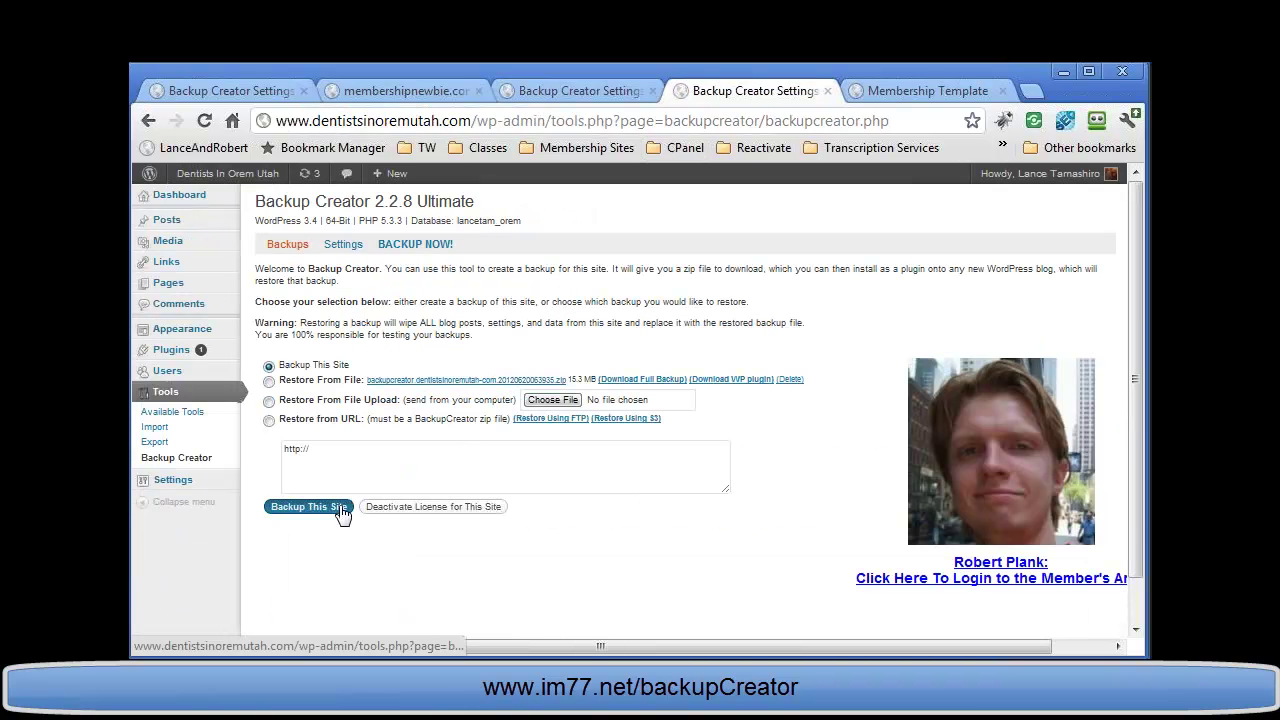
{"action": "left_click", "coordinate": [305, 506]}
{"action": "left_click", "coordinate": [657, 400]}
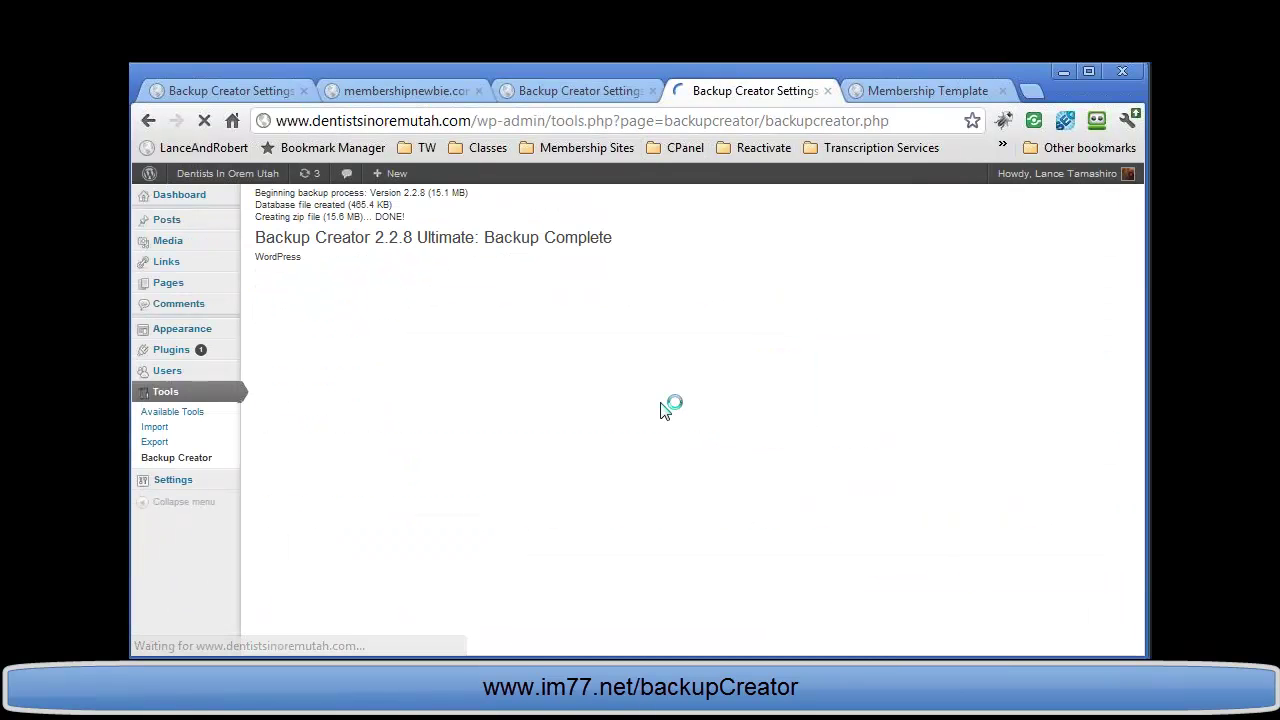
{"action": "scroll", "coordinate": [686, 403], "scroll_direction": "down", "scroll_amount": 2}
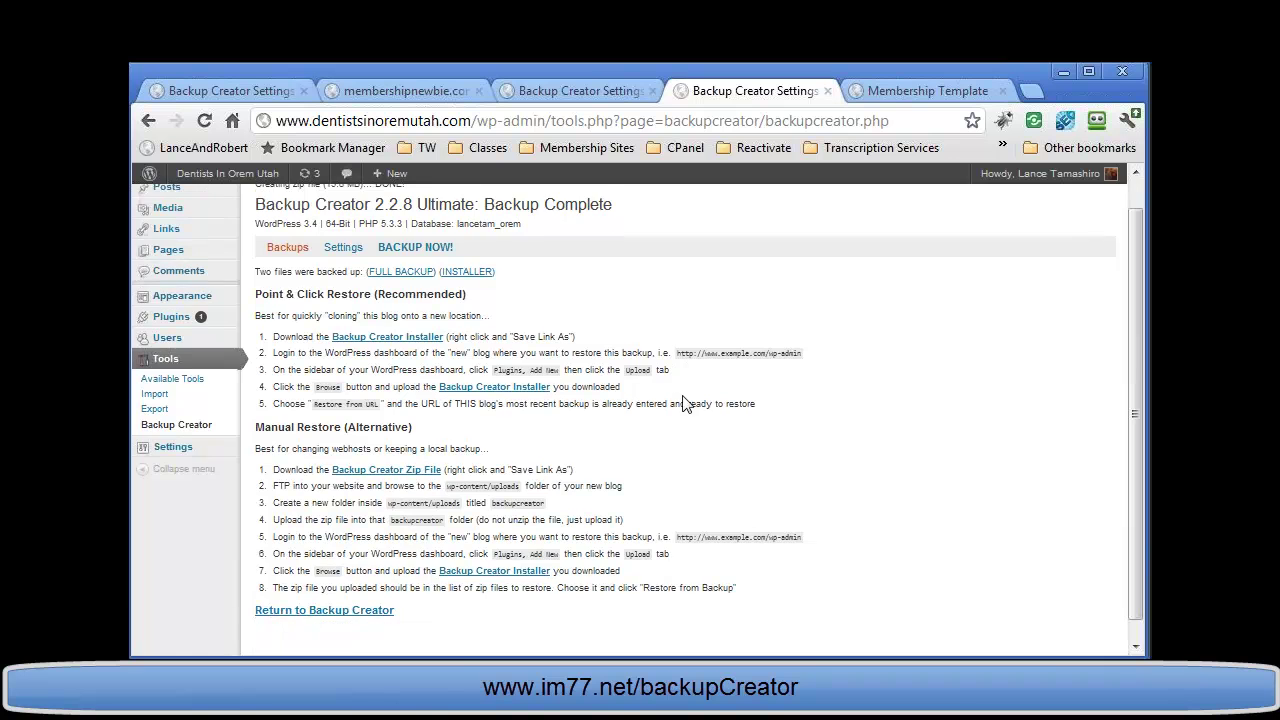
{"action": "left_click", "coordinate": [350, 592]}
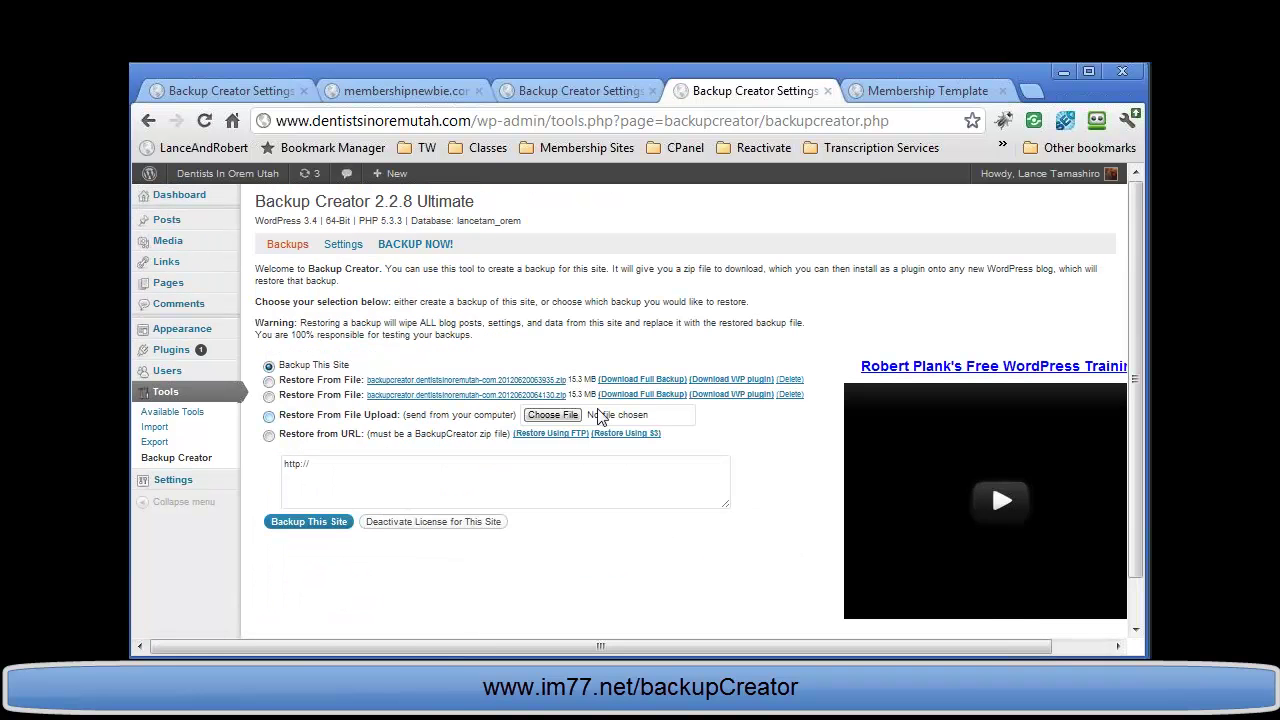
Save the newest dentist backup's WP plugin to the Desktop as backupcreator-dentist2.zip and close the archive window.
{"action": "right_click", "coordinate": [732, 394]}
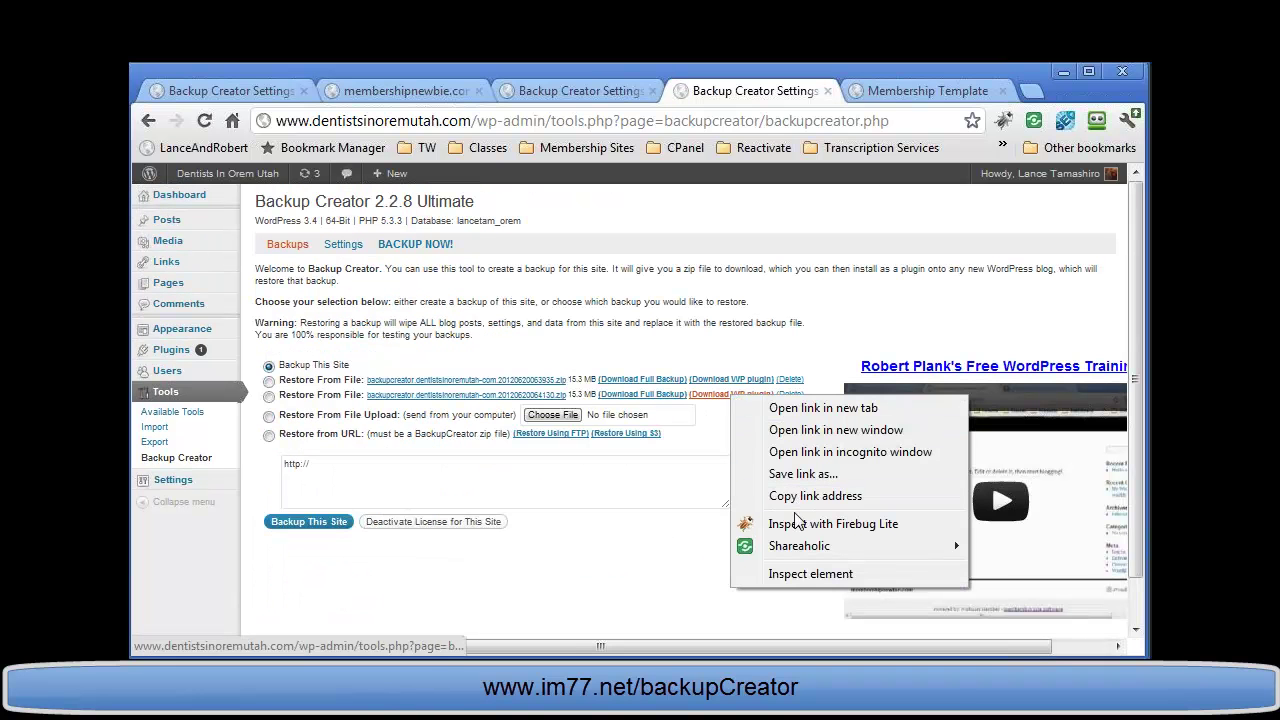
{"action": "left_click", "coordinate": [805, 474]}
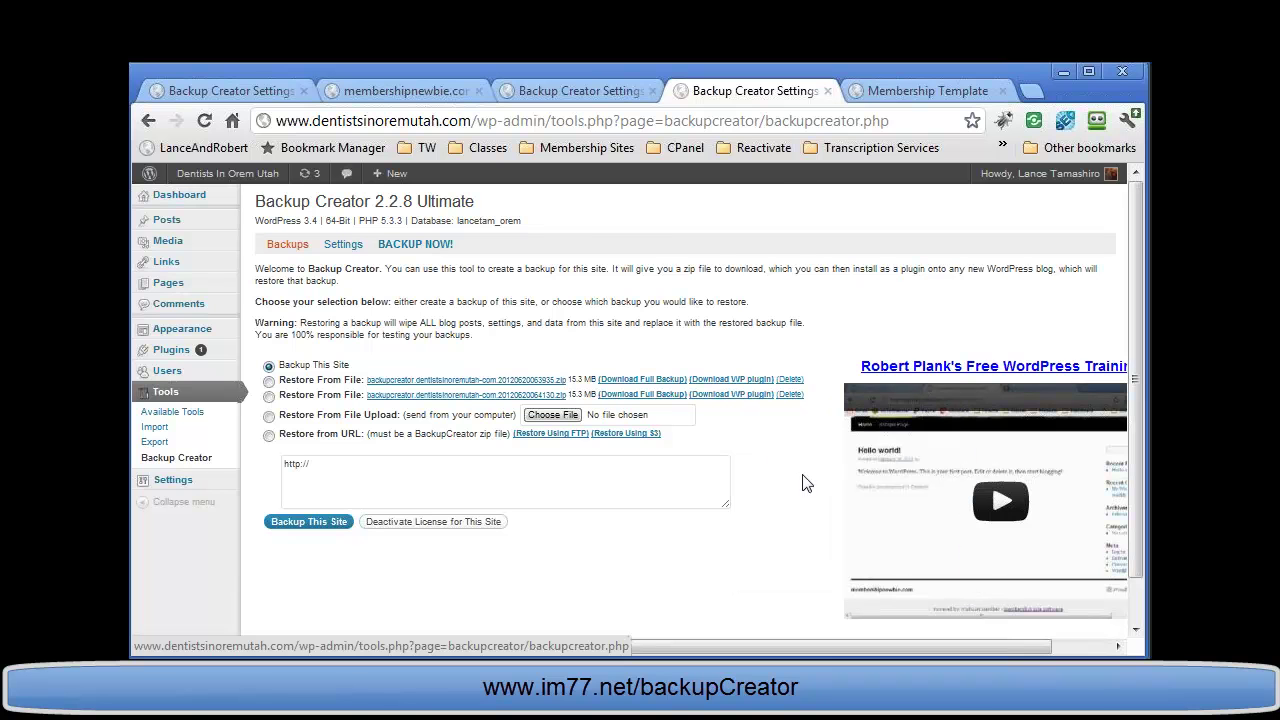
{"action": "left_click", "coordinate": [358, 460]}
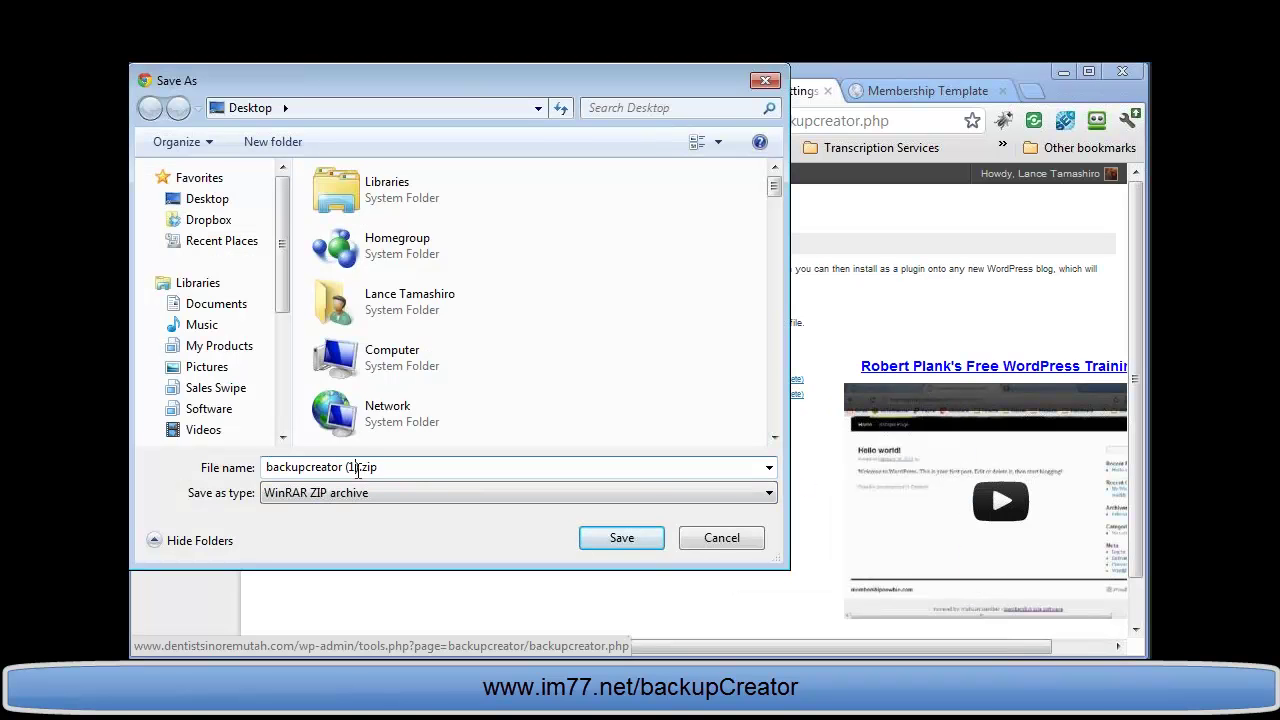
{"action": "key", "text": "BackSpace"}
{"action": "key", "text": "BackSpace"}
{"action": "key", "text": "BackSpace"}
{"action": "key", "text": "BackSpace"}
{"action": "left_click", "coordinate": [348, 466]}
{"action": "type", "text": "d-dentist"}
{"action": "key", "text": "Return"}
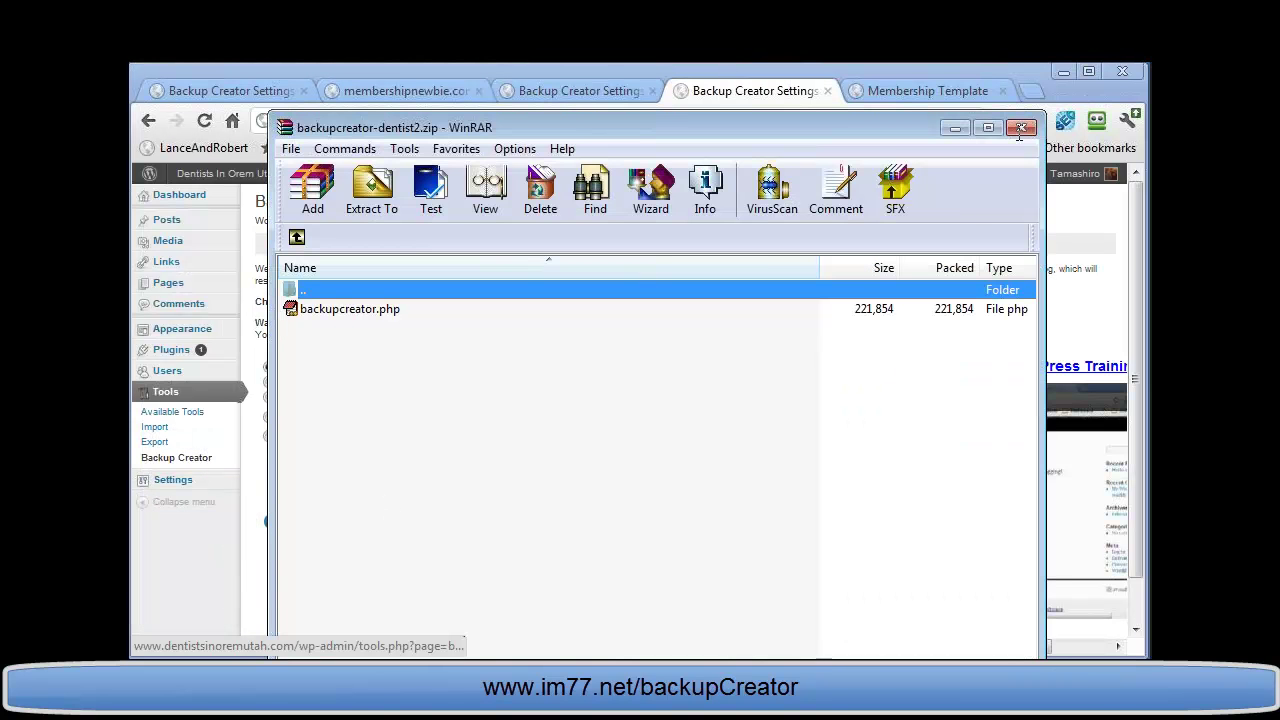
{"action": "left_click", "coordinate": [1020, 128]}
Switch to the bcdemo blog and reload its admin dashboard by shortening the address to membershipnewbie.com/bcdemo/wp-admin/.
{"action": "left_click", "coordinate": [420, 91]}
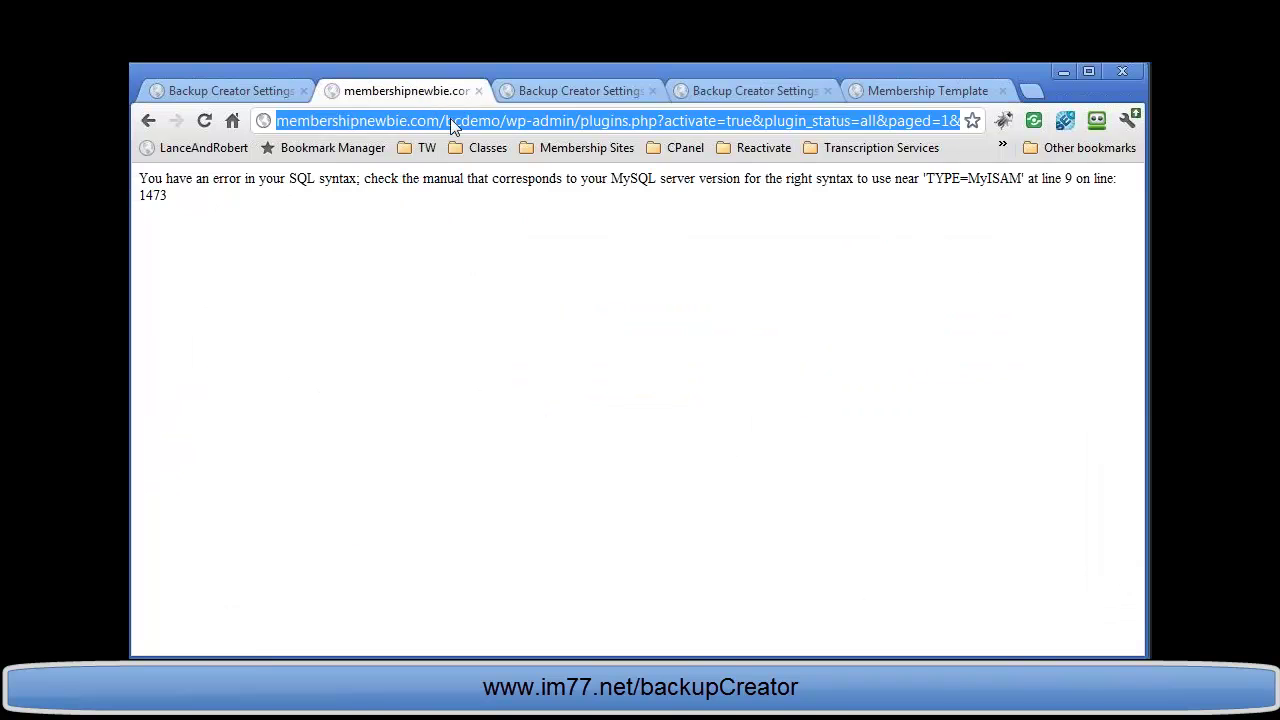
{"action": "left_click", "coordinate": [492, 120]}
{"action": "left_click_drag", "start_coordinate": [577, 120], "coordinate": [960, 120]}
{"action": "key", "text": "Delete"}
{"action": "key", "text": "Return"}
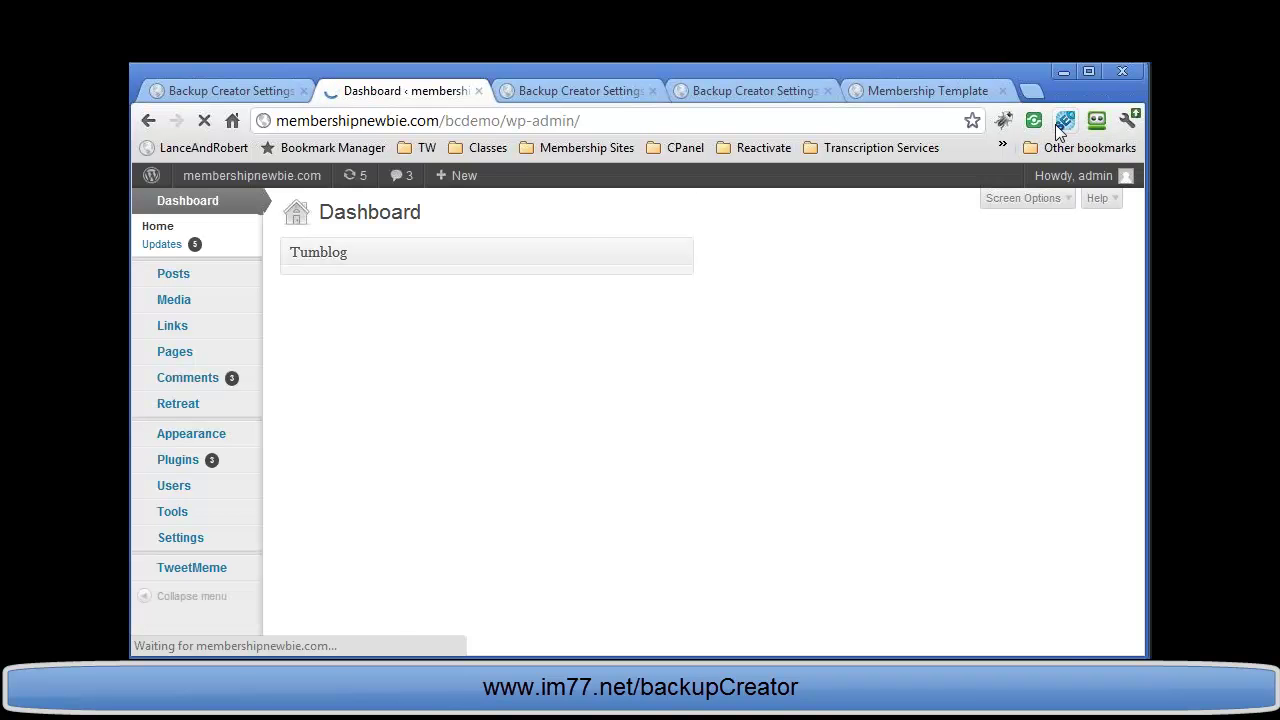
Deactivate the Backup Creator plugin in the bcdemo blog's installed plugins and delete it, confirming the deletion.
{"action": "mouse_move", "coordinate": [185, 460]}
{"action": "left_click", "coordinate": [350, 462]}
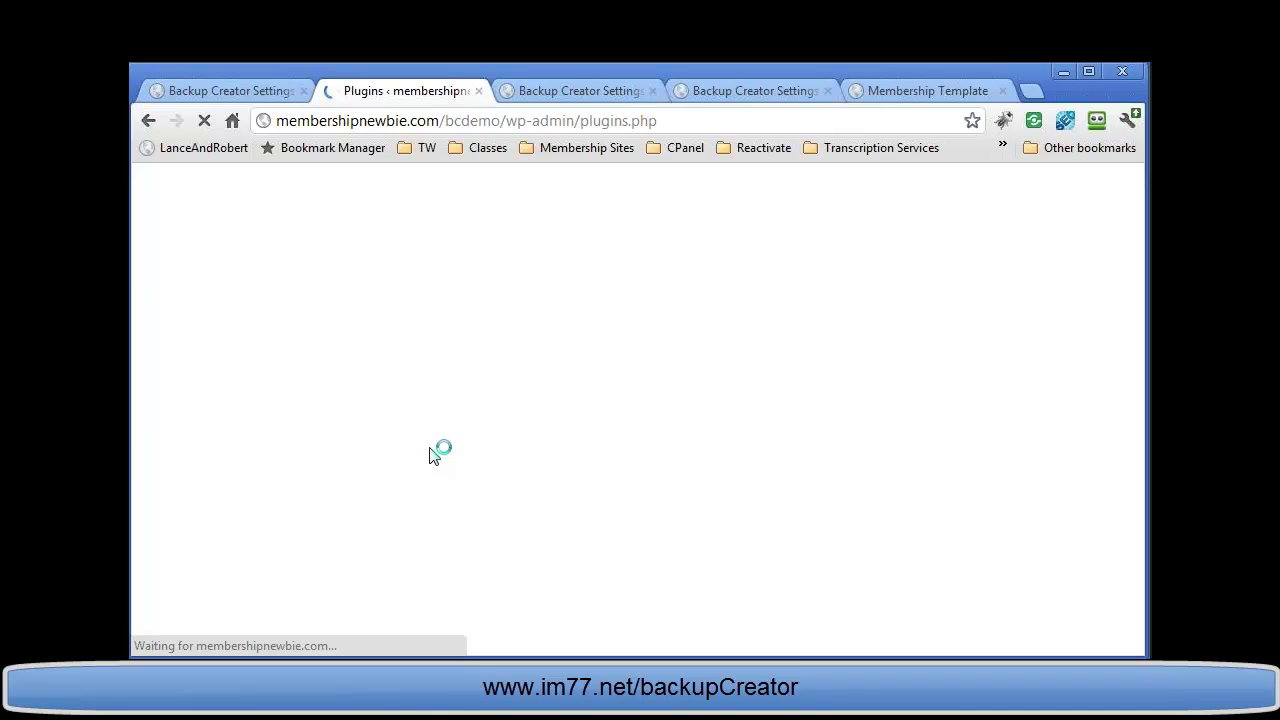
{"action": "scroll", "coordinate": [430, 455], "scroll_direction": "down", "scroll_amount": 1}
{"action": "scroll", "coordinate": [430, 455], "scroll_direction": "down", "scroll_amount": 1}
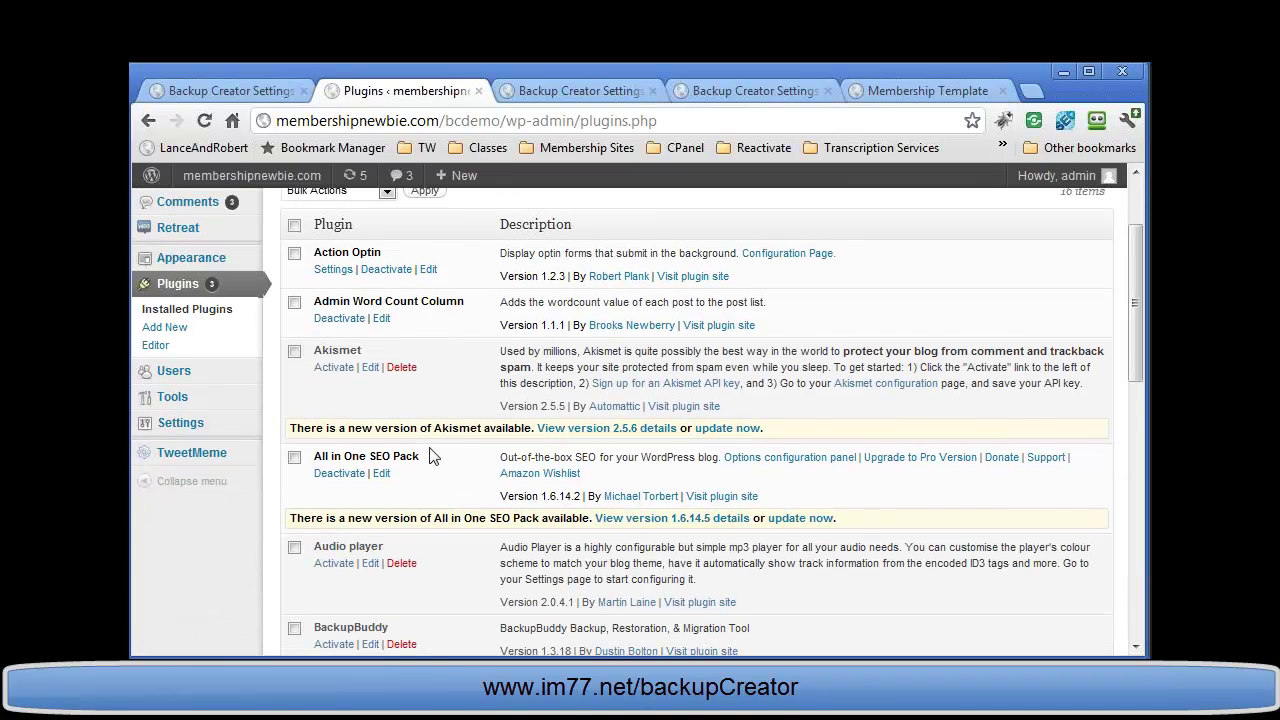
{"action": "scroll", "coordinate": [430, 455], "scroll_direction": "down", "scroll_amount": 3}
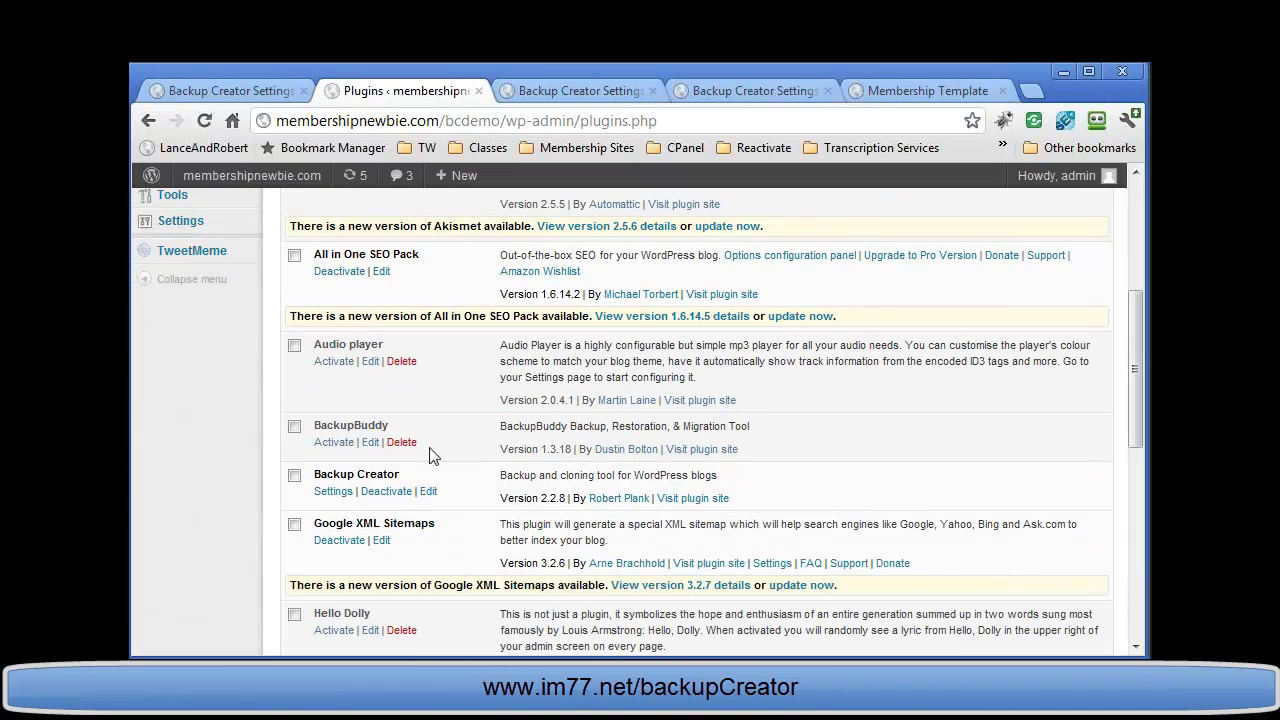
{"action": "scroll", "coordinate": [430, 455], "scroll_direction": "down", "scroll_amount": 1}
{"action": "left_click", "coordinate": [386, 458]}
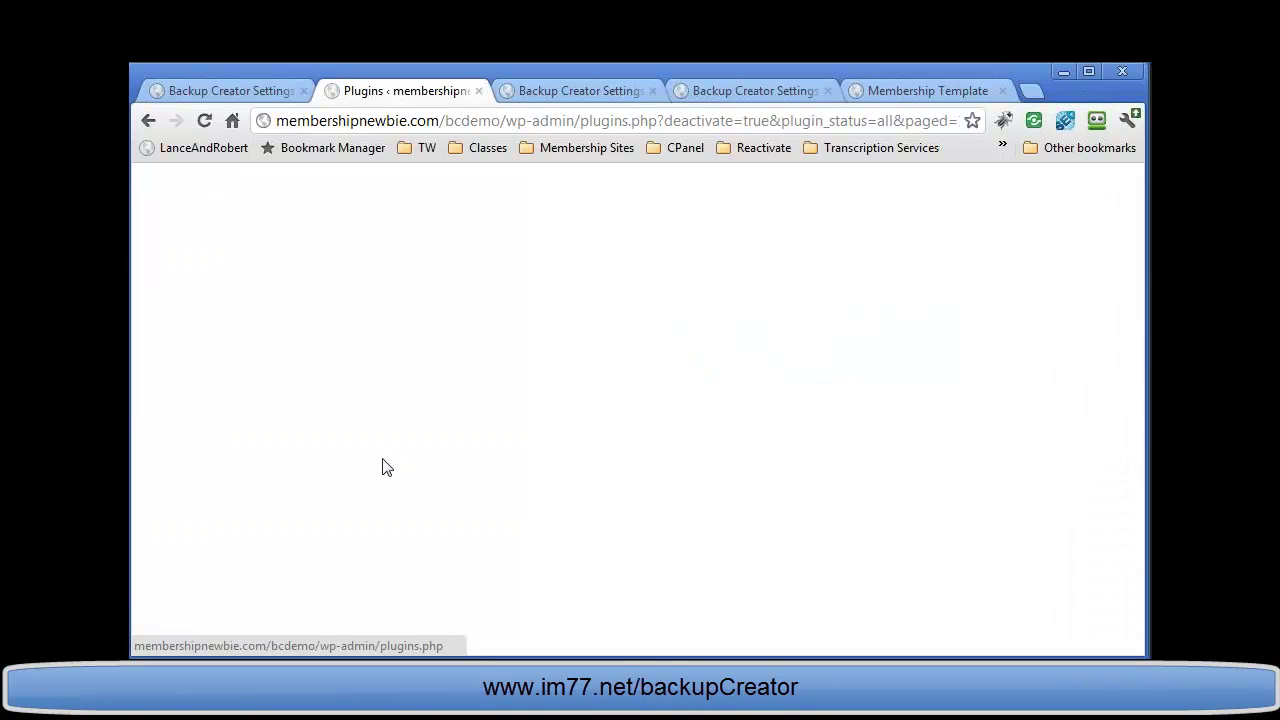
{"action": "scroll", "coordinate": [386, 466], "scroll_direction": "down", "scroll_amount": 1}
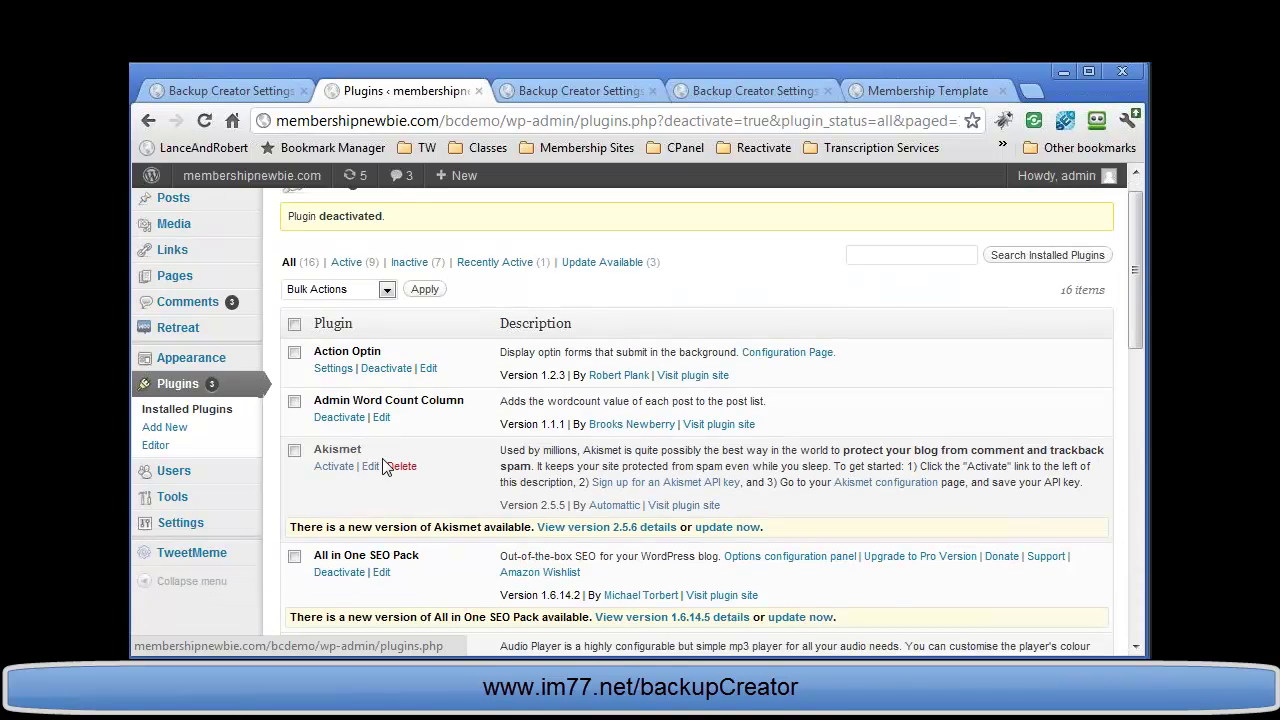
{"action": "scroll", "coordinate": [386, 466], "scroll_direction": "down", "scroll_amount": 6}
{"action": "left_click", "coordinate": [403, 383]}
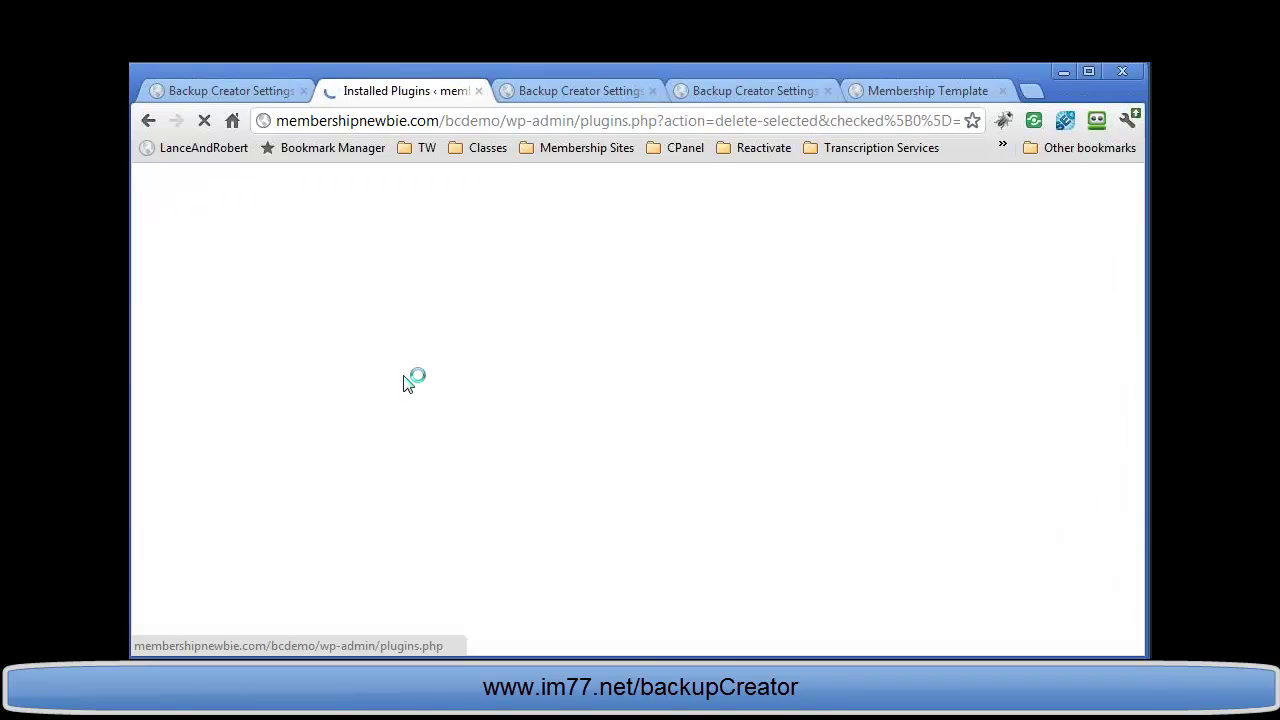
{"action": "left_click", "coordinate": [385, 328]}
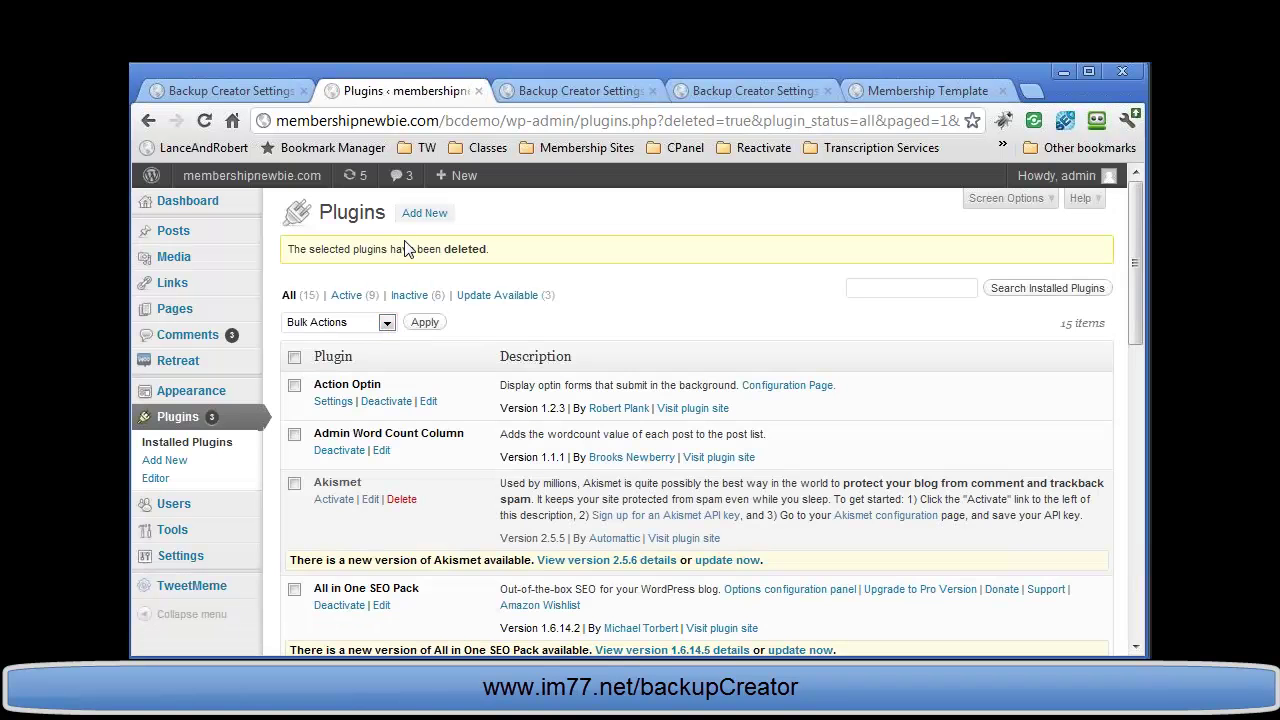
Upload backupcreator-dentist2.zip from the Desktop as a new plugin on the bcdemo blog, install it and activate it.
{"action": "left_click", "coordinate": [418, 222]}
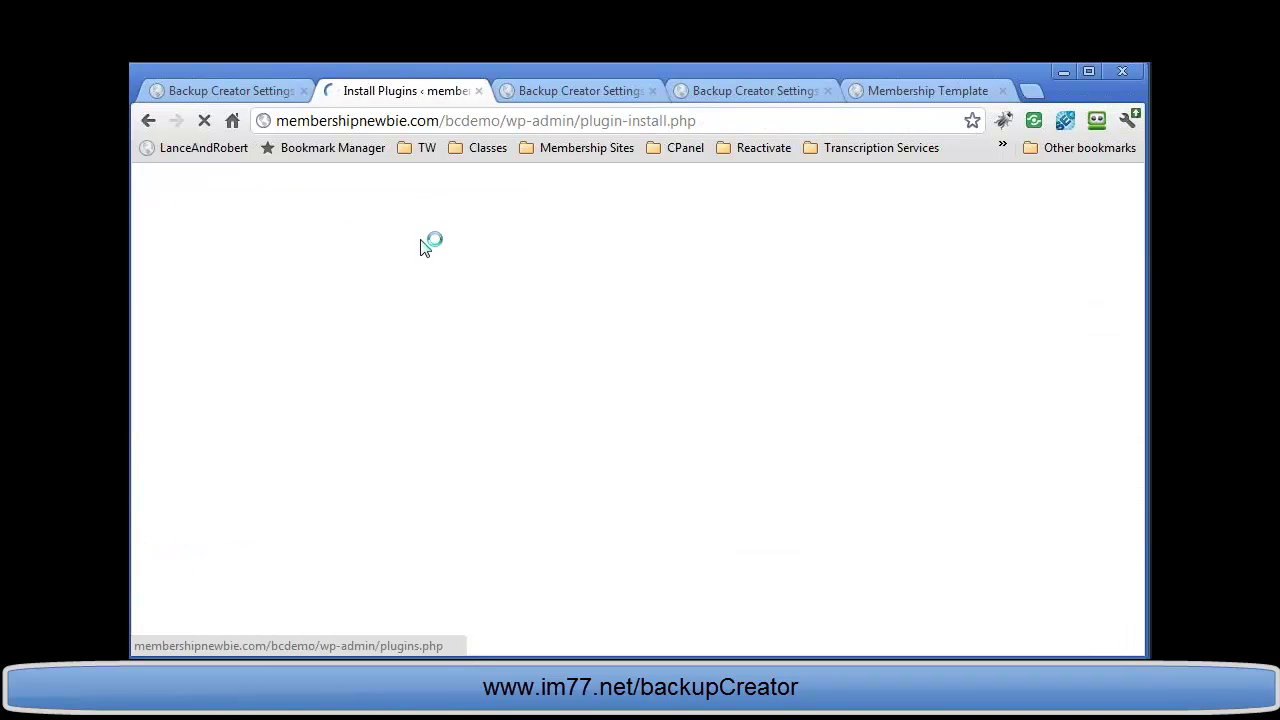
{"action": "left_click", "coordinate": [350, 250]}
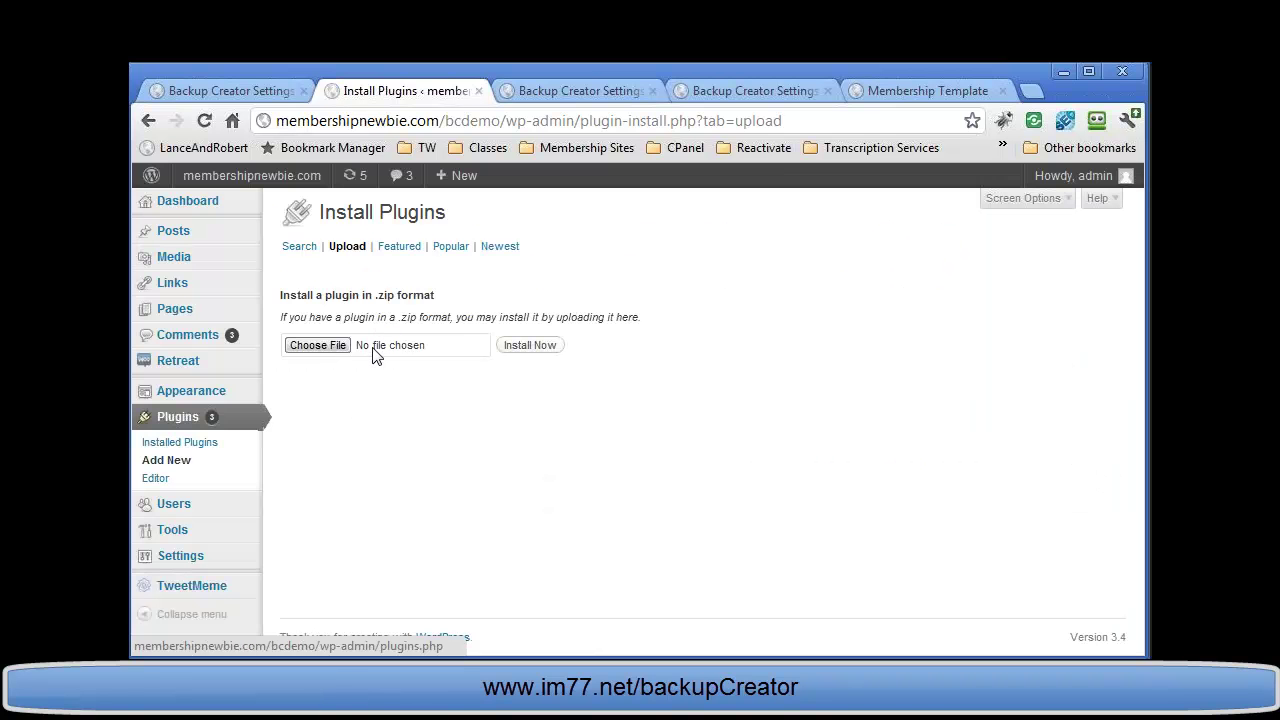
{"action": "left_click", "coordinate": [375, 355]}
{"action": "type", "text": "back"}
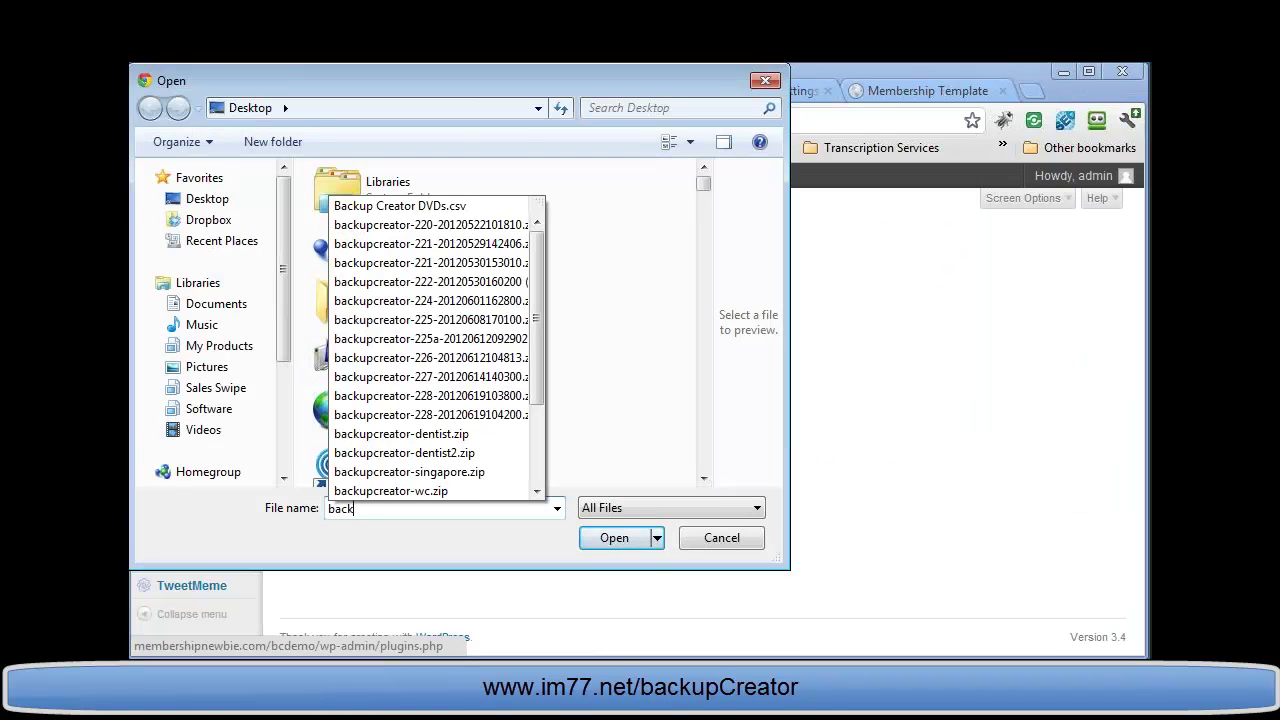
{"action": "left_click", "coordinate": [420, 452]}
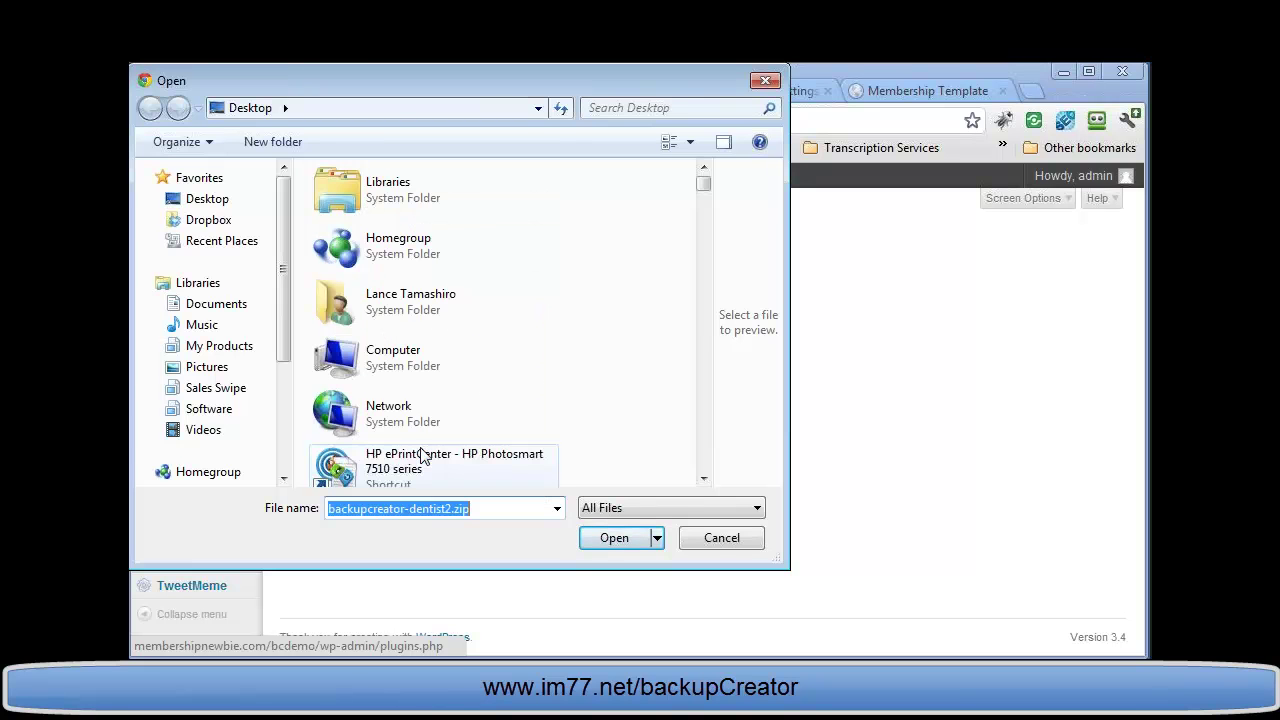
{"action": "left_click", "coordinate": [640, 546]}
{"action": "left_click", "coordinate": [529, 344]}
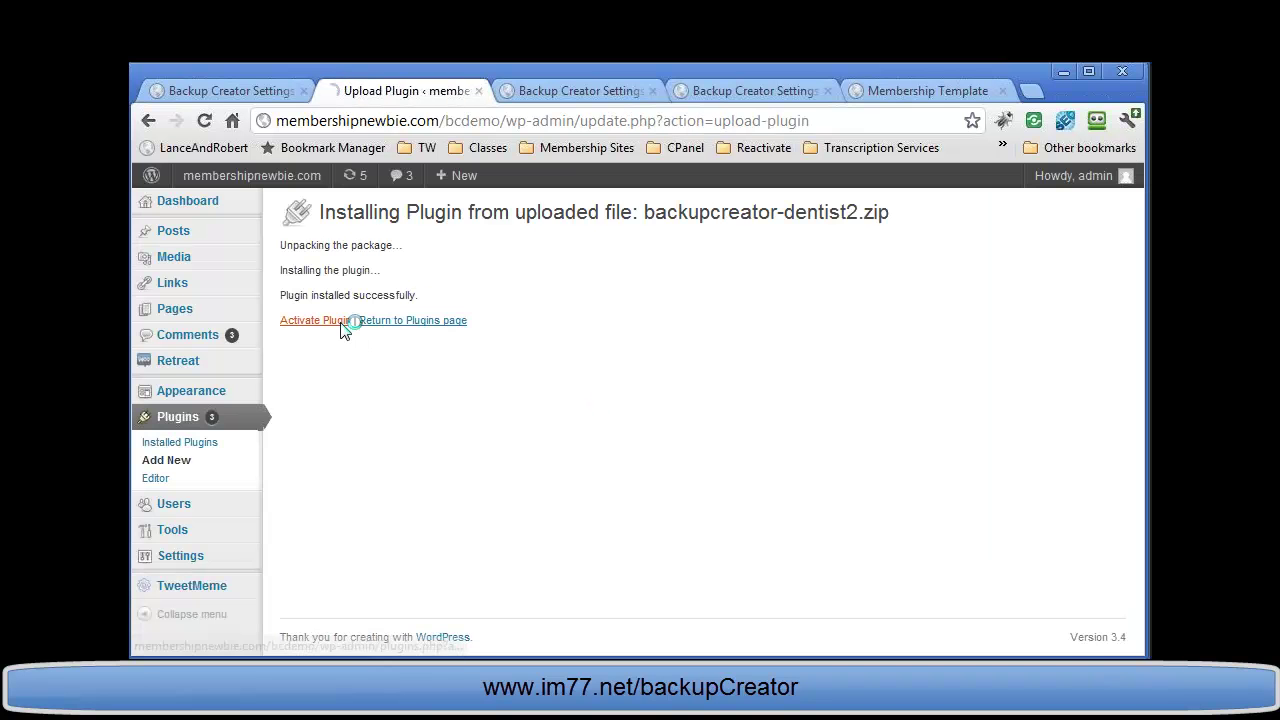
{"action": "left_click", "coordinate": [341, 322]}
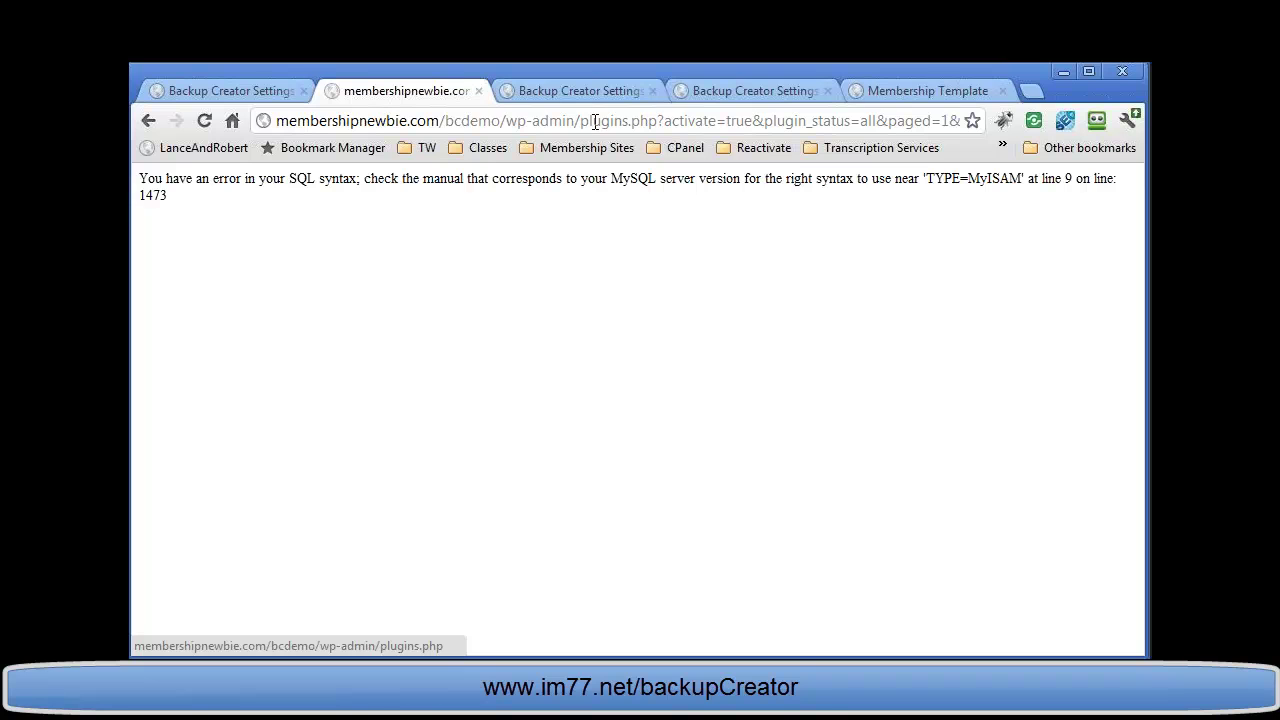
Return from the error page to the bcdemo blog's installed plugins and open the Backup Creator plugin's settings.
{"action": "left_click_drag", "start_coordinate": [580, 120], "coordinate": [1065, 110]}
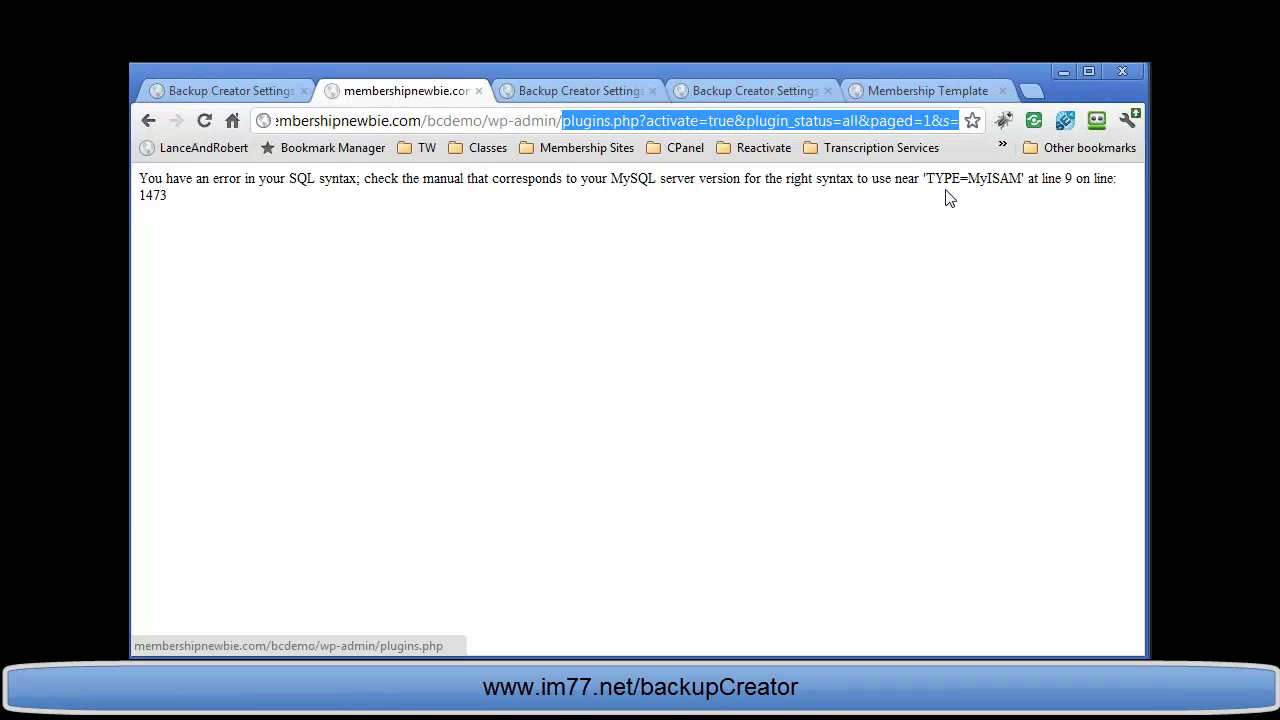
{"action": "key", "text": "BackSpace"}
{"action": "key", "text": "Return"}
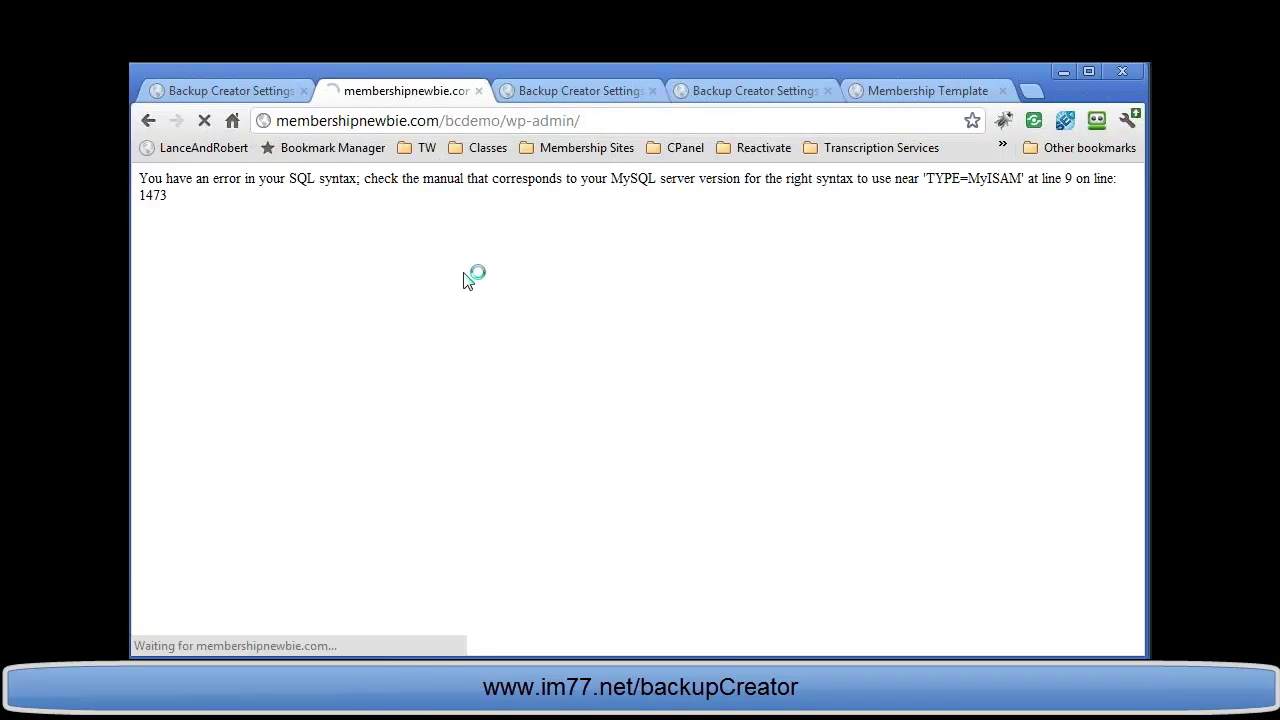
{"action": "left_click", "coordinate": [148, 120]}
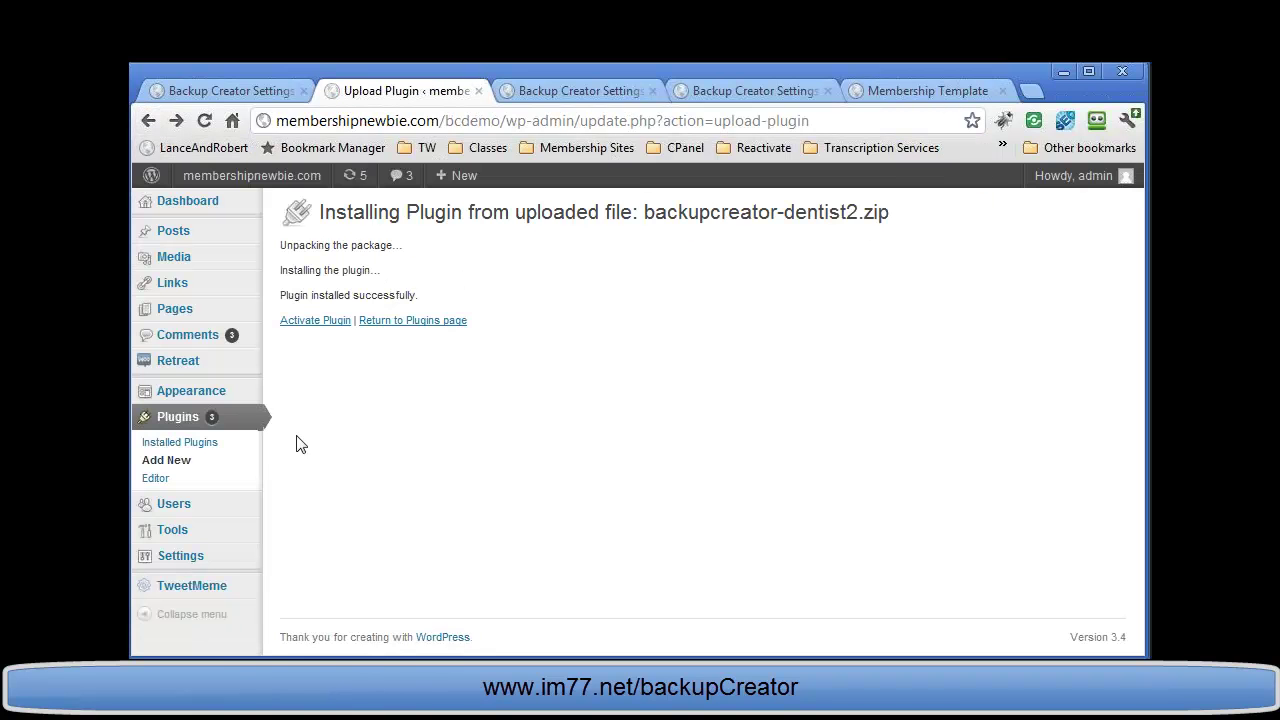
{"action": "left_click", "coordinate": [172, 445]}
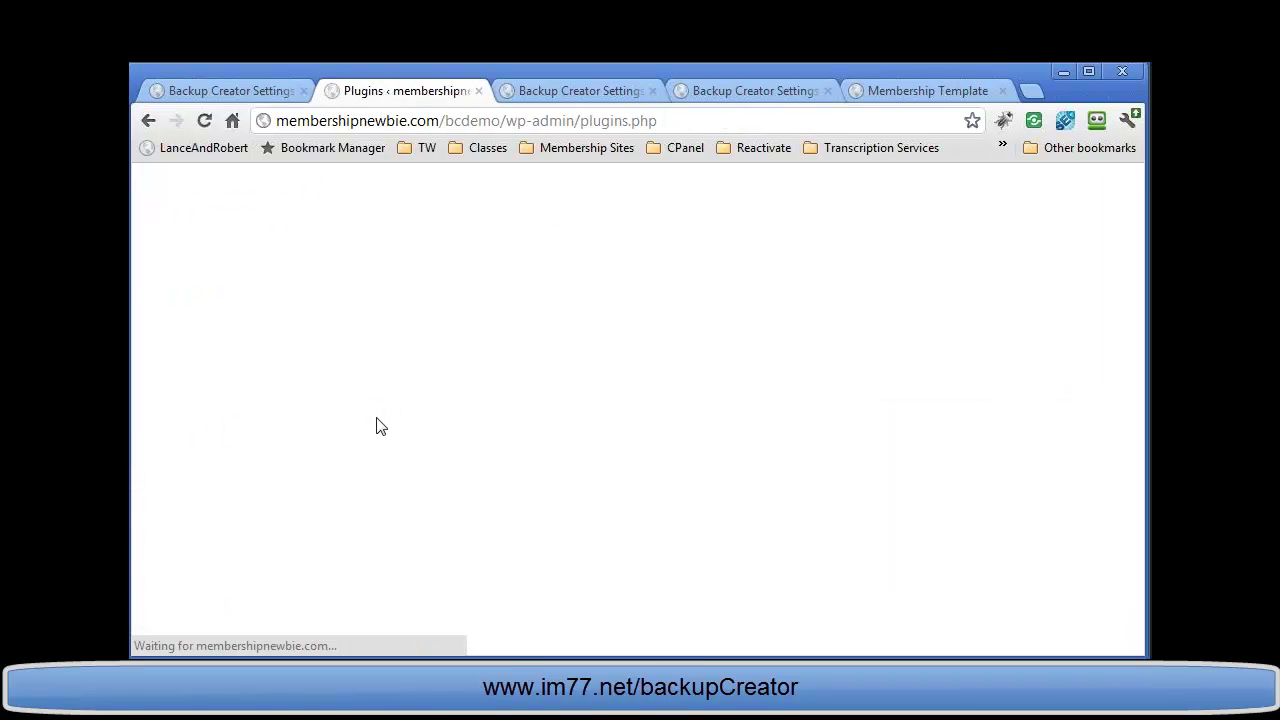
{"action": "scroll", "coordinate": [408, 440], "scroll_direction": "down", "scroll_amount": 2}
{"action": "scroll", "coordinate": [408, 440], "scroll_direction": "down", "scroll_amount": 2}
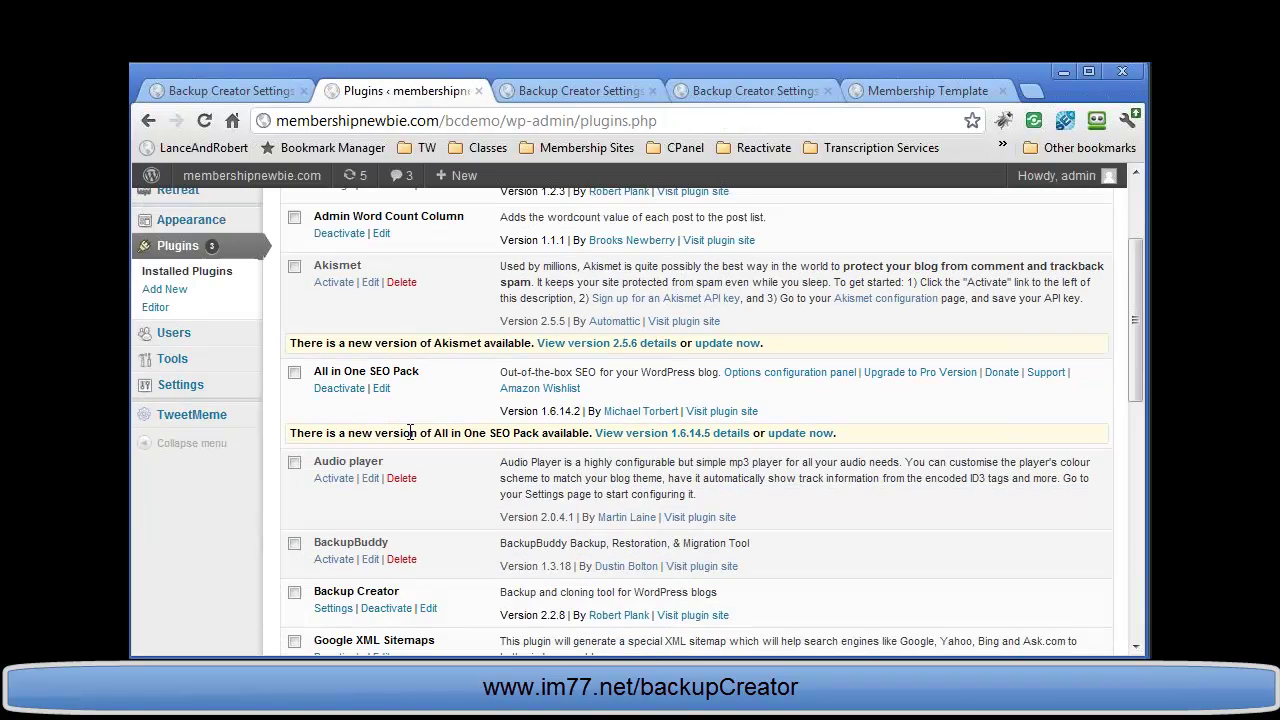
{"action": "scroll", "coordinate": [410, 440], "scroll_direction": "down", "scroll_amount": 2}
{"action": "left_click", "coordinate": [334, 476]}
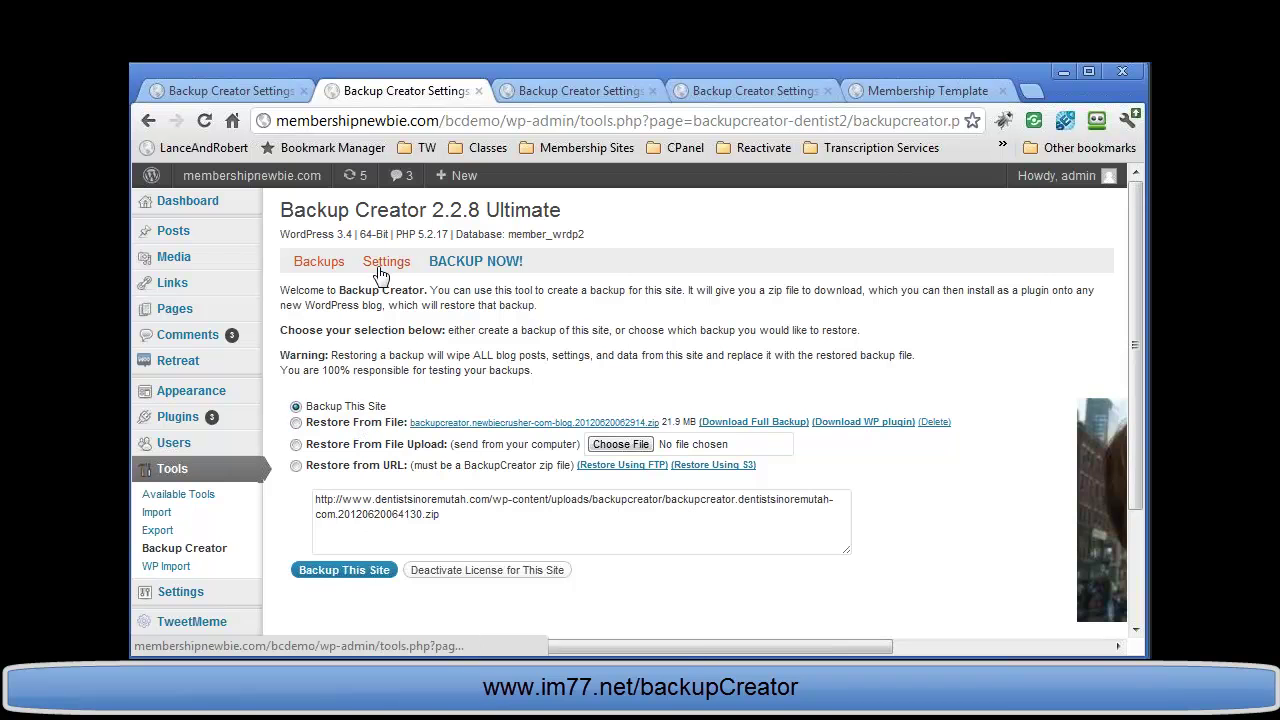
Select every installed plugin on the bcdemo blog and bulk delete the inactive ones, confirming the file deletion.
{"action": "mouse_move", "coordinate": [255, 419]}
{"action": "left_click", "coordinate": [305, 420]}
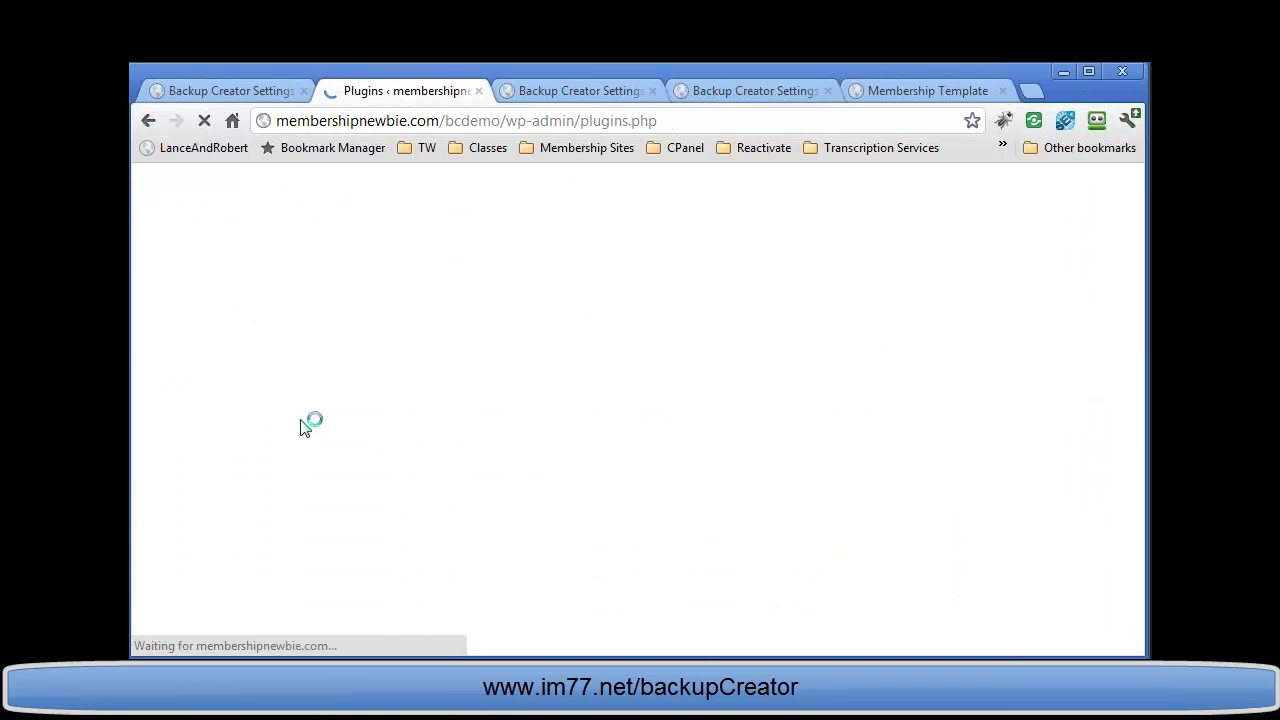
{"action": "left_click", "coordinate": [294, 311]}
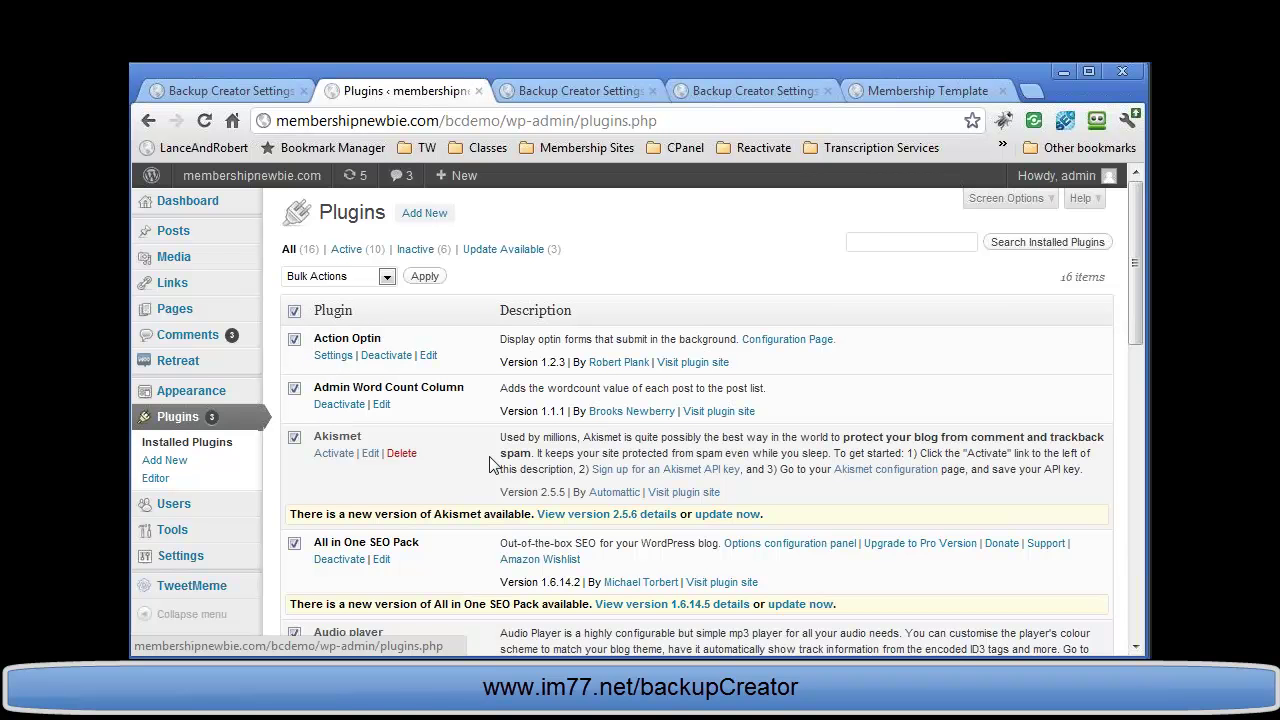
{"action": "scroll", "coordinate": [490, 465], "scroll_direction": "down", "scroll_amount": 1}
{"action": "scroll", "coordinate": [420, 330], "scroll_direction": "up", "scroll_amount": 1}
{"action": "left_click", "coordinate": [350, 276]}
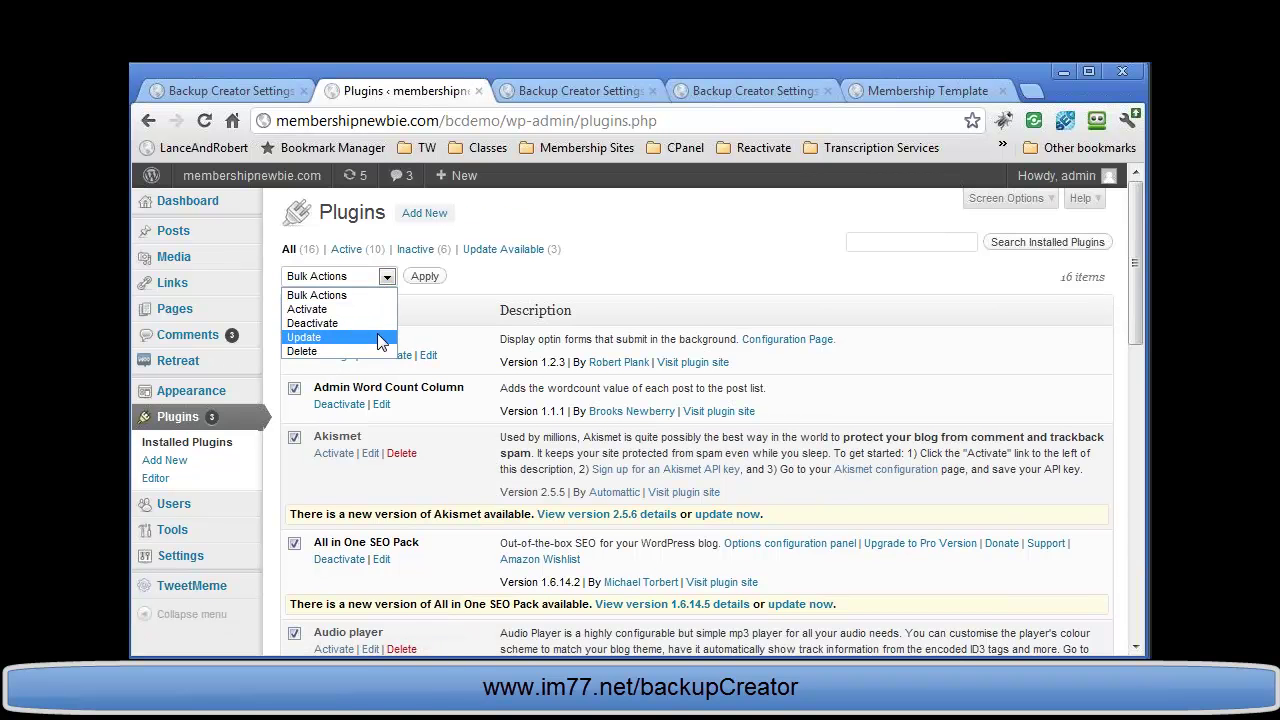
{"action": "left_click", "coordinate": [378, 352]}
{"action": "left_click", "coordinate": [424, 276]}
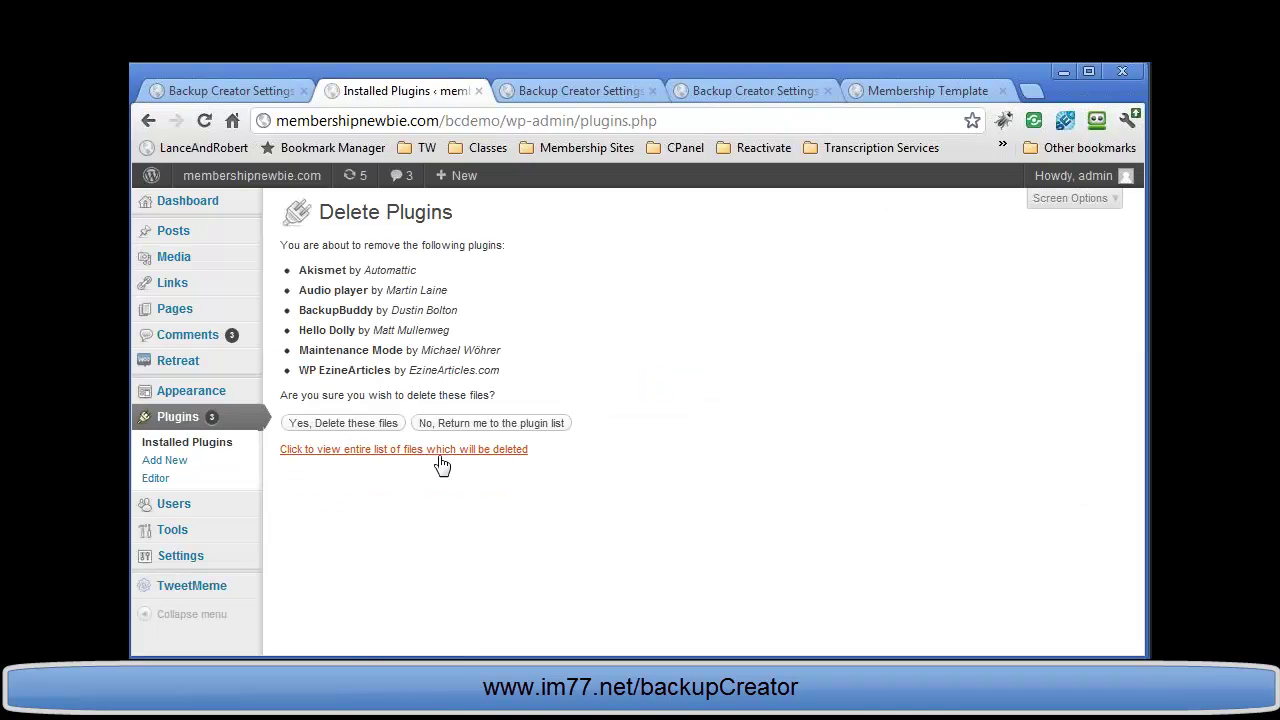
{"action": "left_click", "coordinate": [365, 423]}
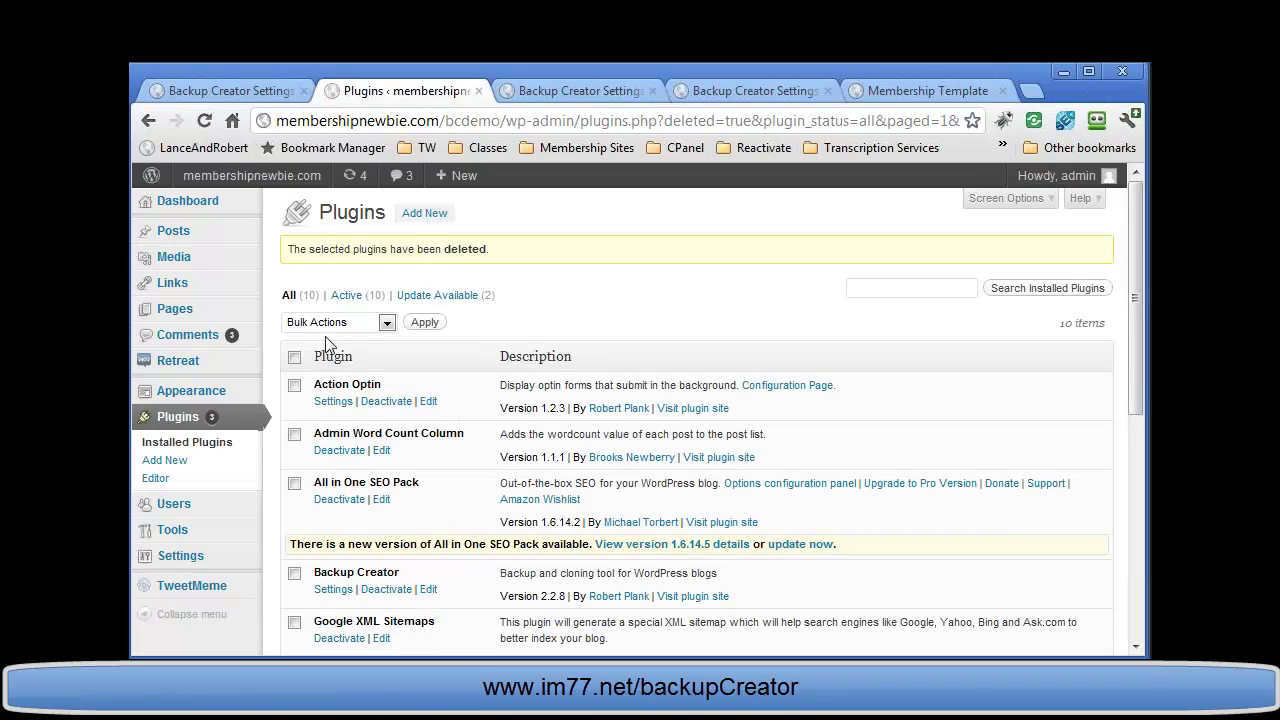
Select all remaining plugins on the bcdemo blog and deactivate them in bulk.
{"action": "left_click", "coordinate": [294, 357]}
{"action": "left_click", "coordinate": [384, 322]}
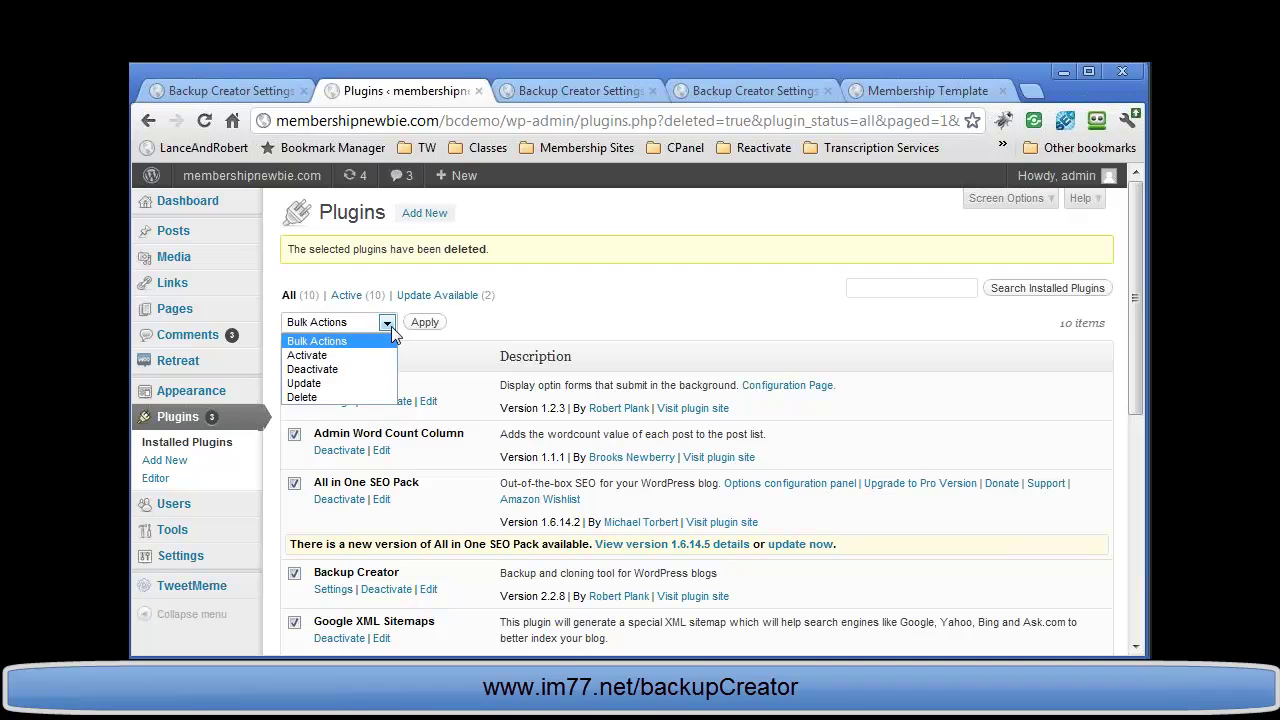
{"action": "left_click", "coordinate": [375, 368]}
{"action": "left_click", "coordinate": [422, 325]}
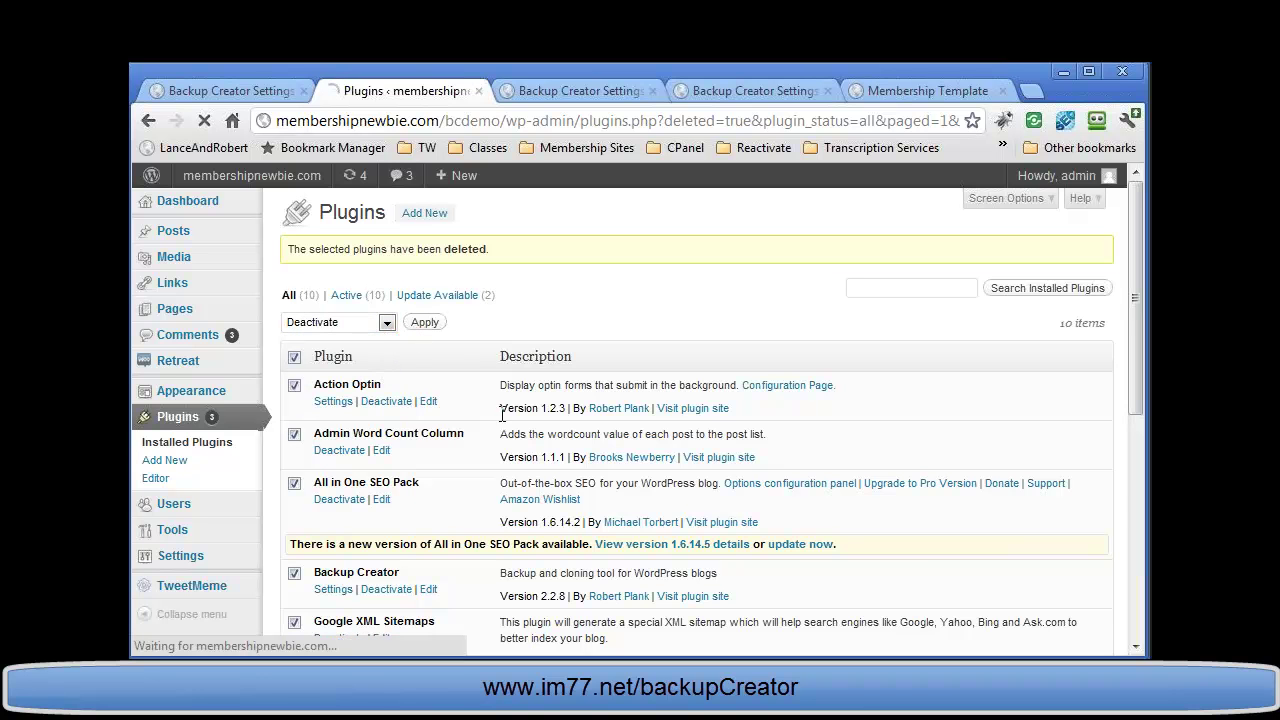
Bulk delete all the deactivated plugins, including Backup Creator, and confirm removing their files.
{"action": "left_click", "coordinate": [294, 357]}
{"action": "left_click", "coordinate": [386, 323]}
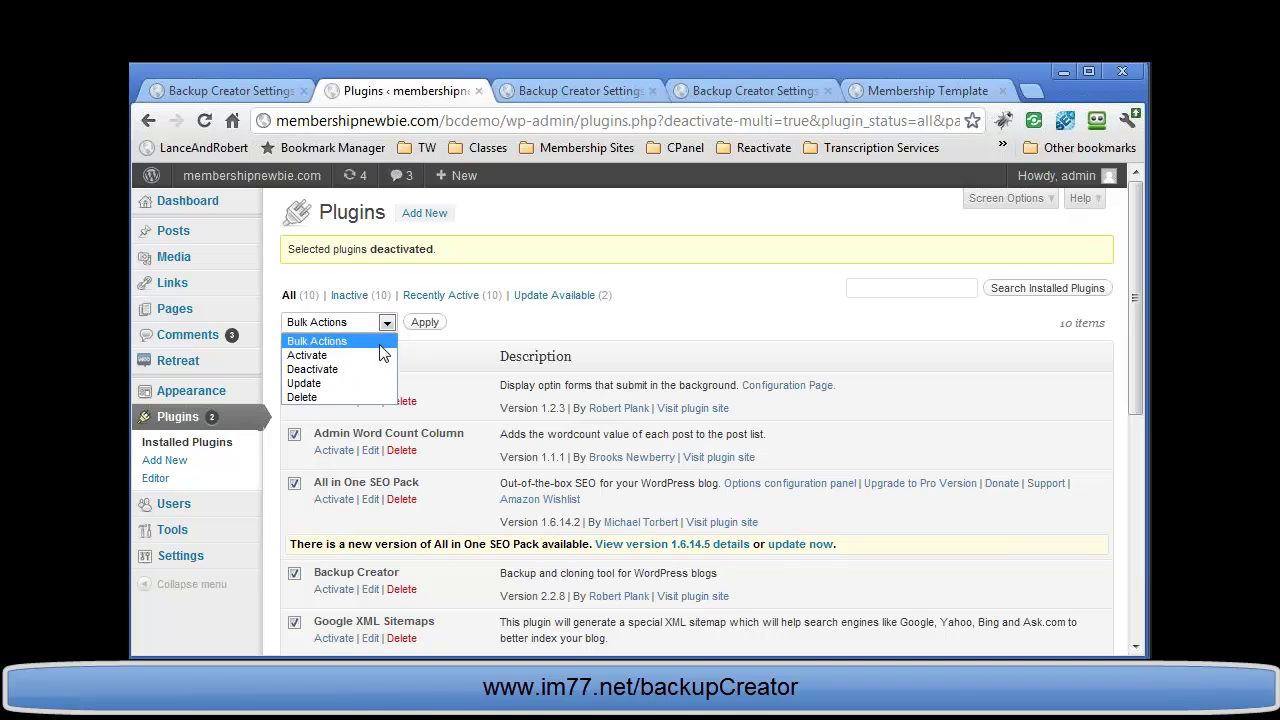
{"action": "left_click", "coordinate": [378, 397]}
{"action": "left_click", "coordinate": [428, 326]}
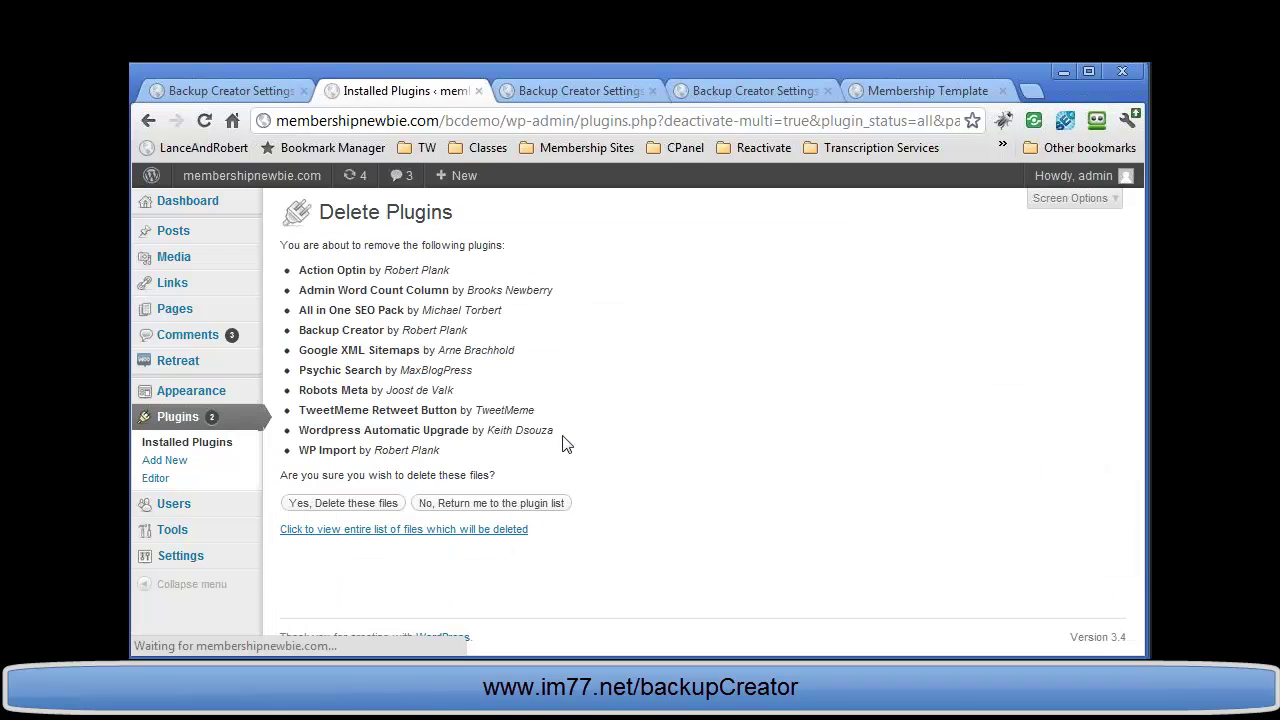
{"action": "left_click", "coordinate": [388, 506]}
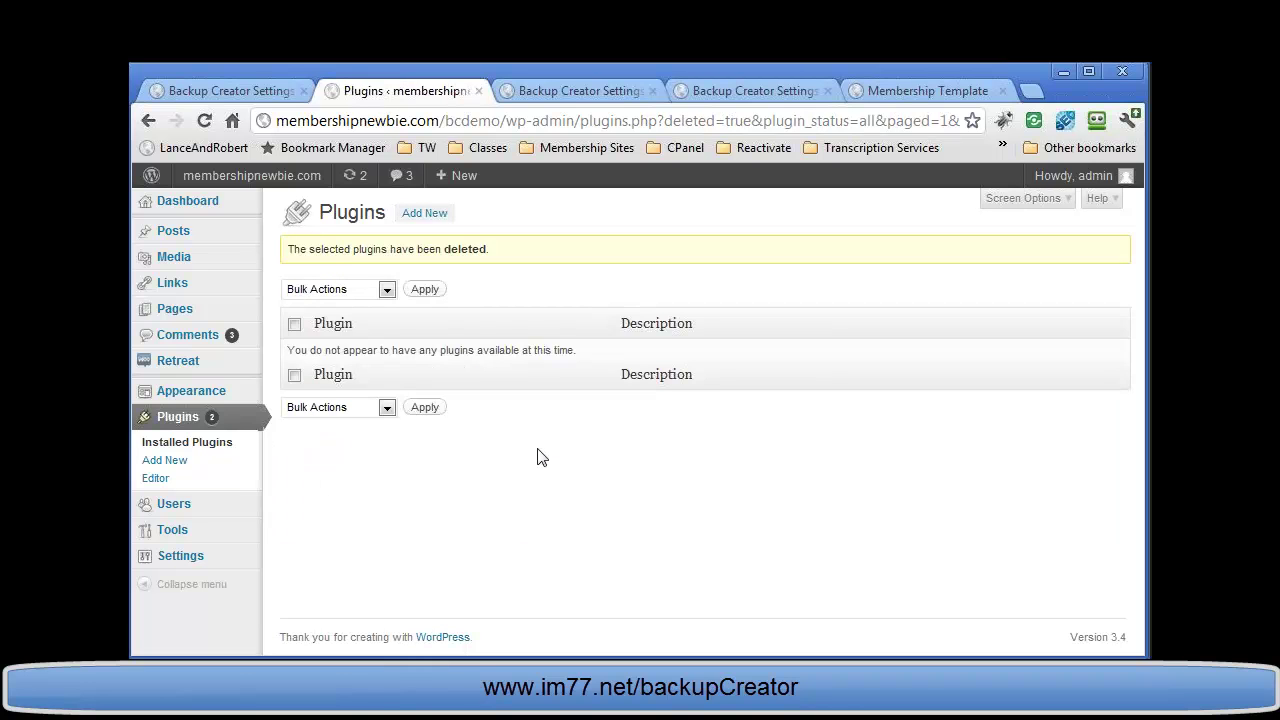
Install backupcreator-dentist2.zip from the Desktop as an uploaded plugin on the emptied plugin list and activate it.
{"action": "left_click", "coordinate": [441, 219]}
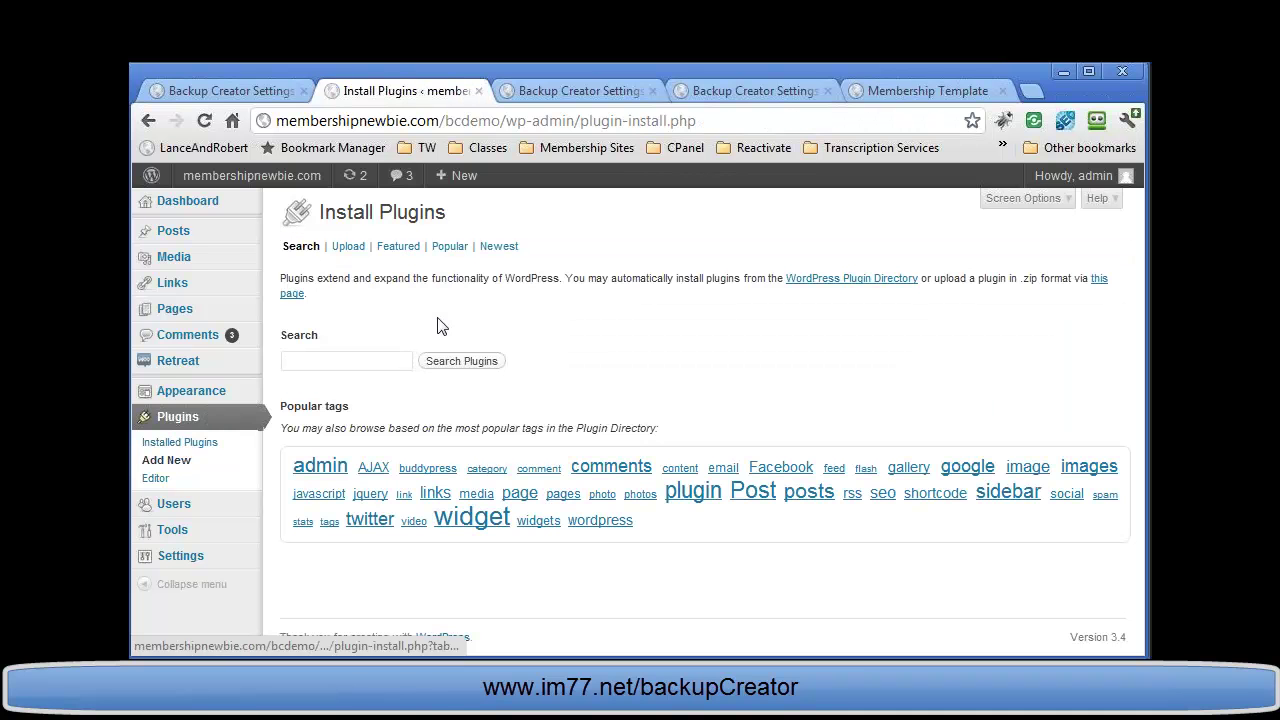
{"action": "left_click", "coordinate": [348, 247]}
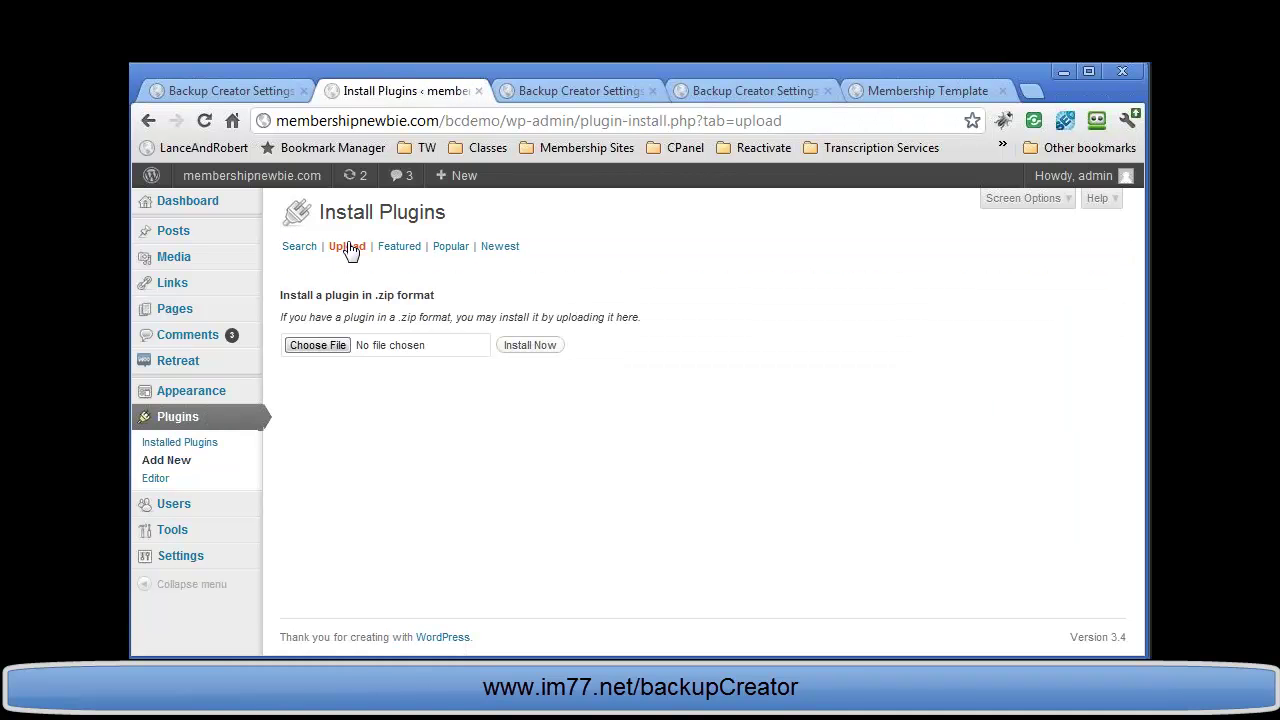
{"action": "left_click", "coordinate": [340, 346]}
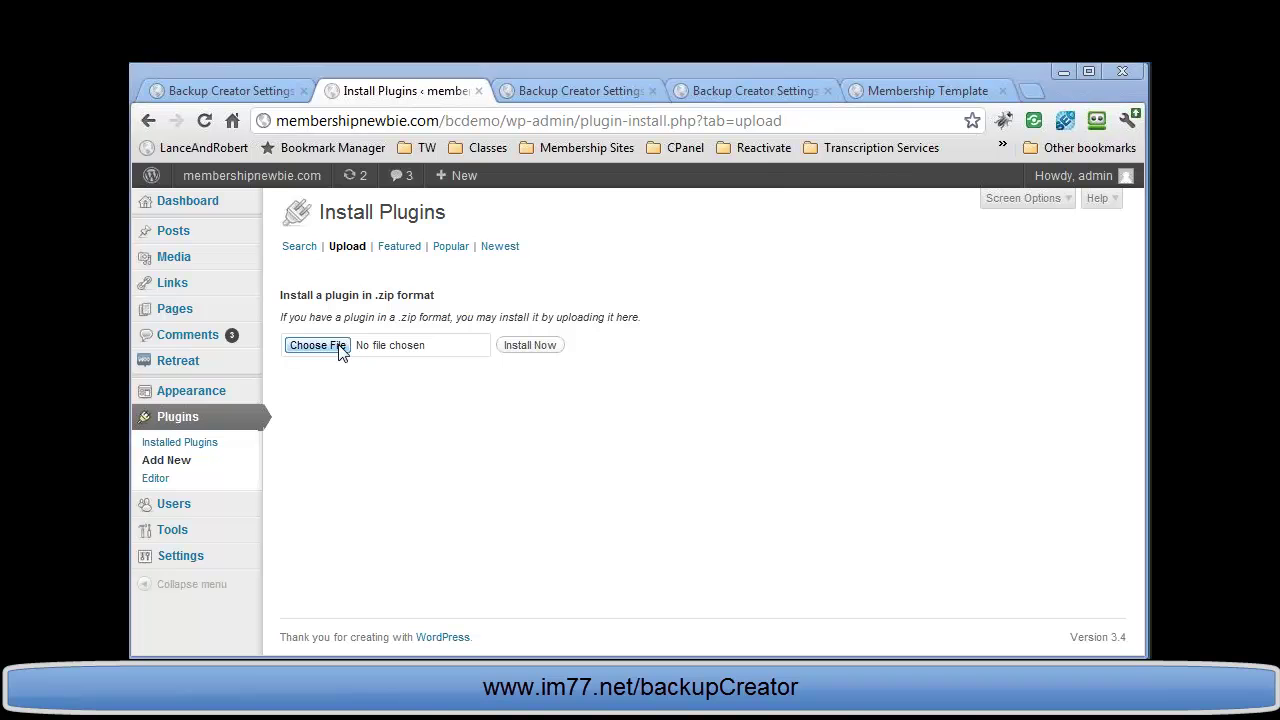
{"action": "type", "text": "backu"}
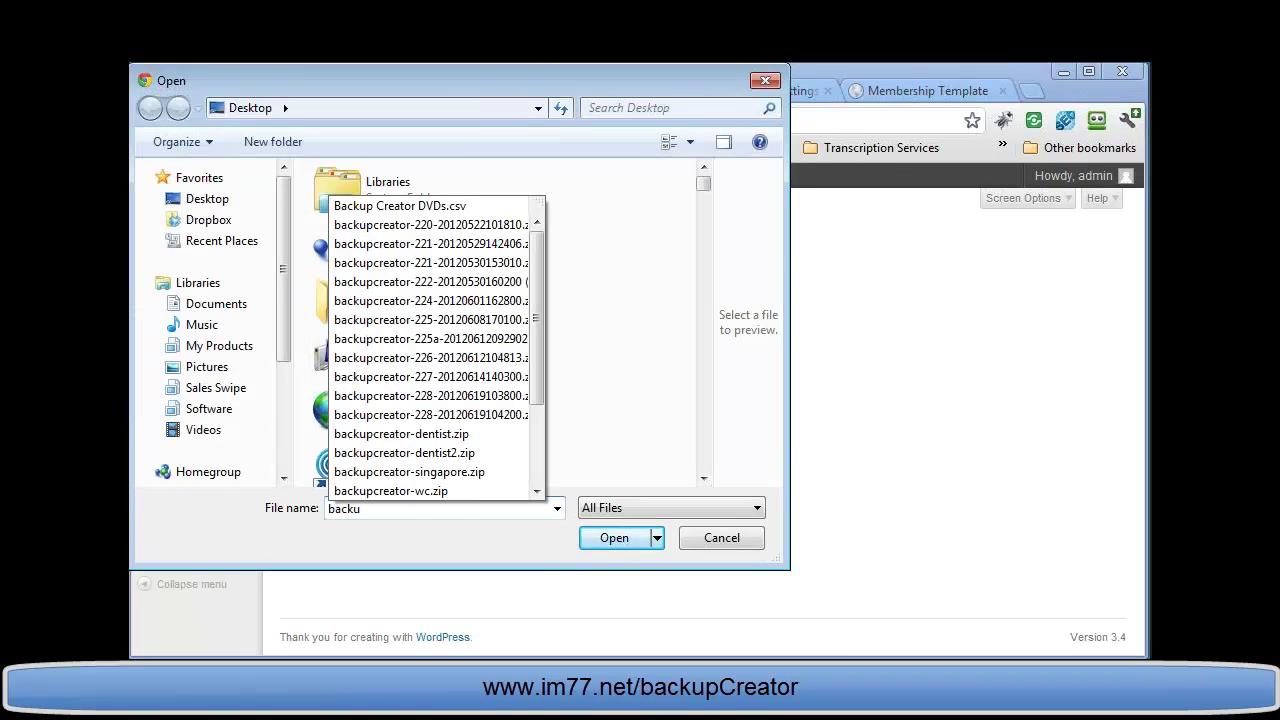
{"action": "left_click", "coordinate": [404, 452]}
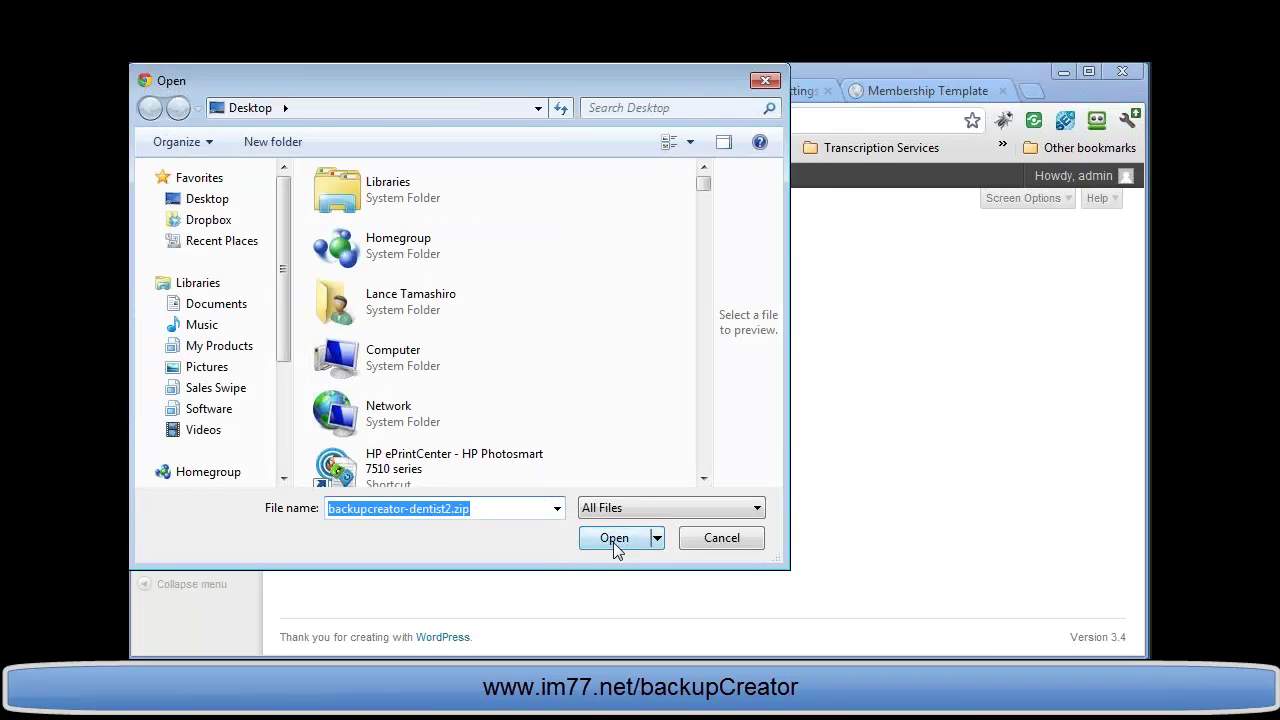
{"action": "left_click", "coordinate": [614, 540]}
{"action": "left_click", "coordinate": [553, 350]}
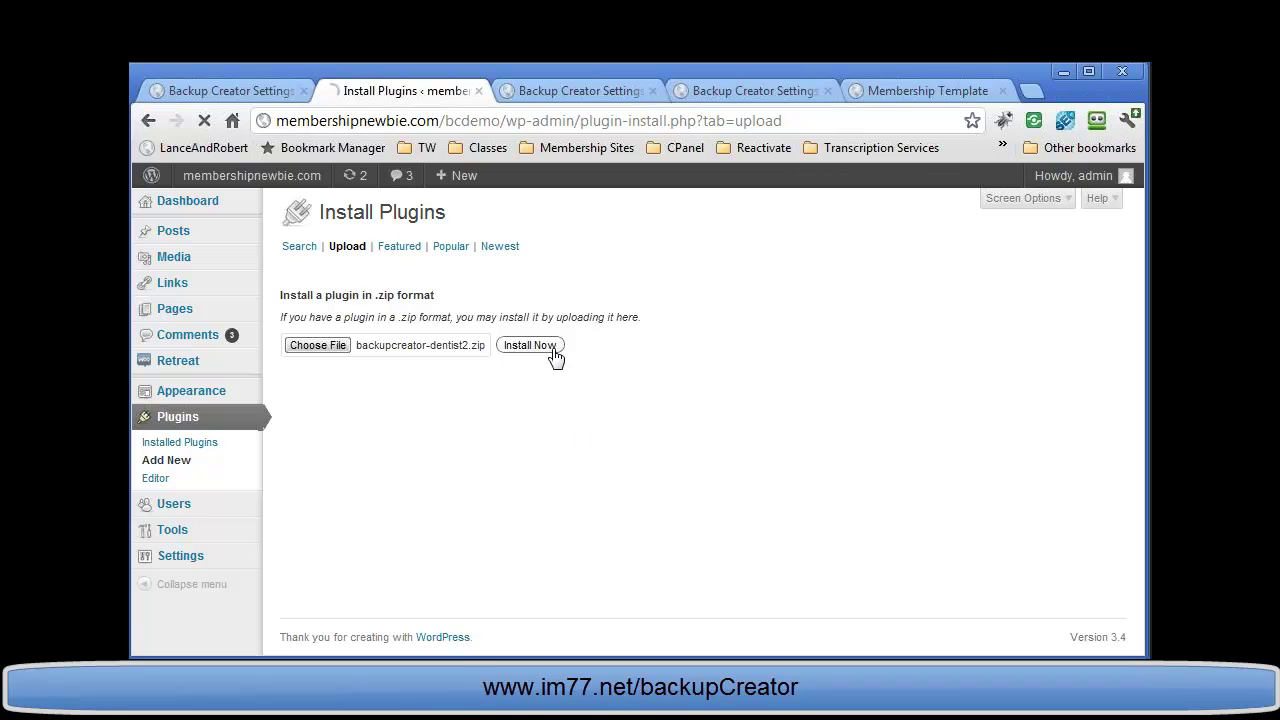
{"action": "left_click", "coordinate": [295, 322]}
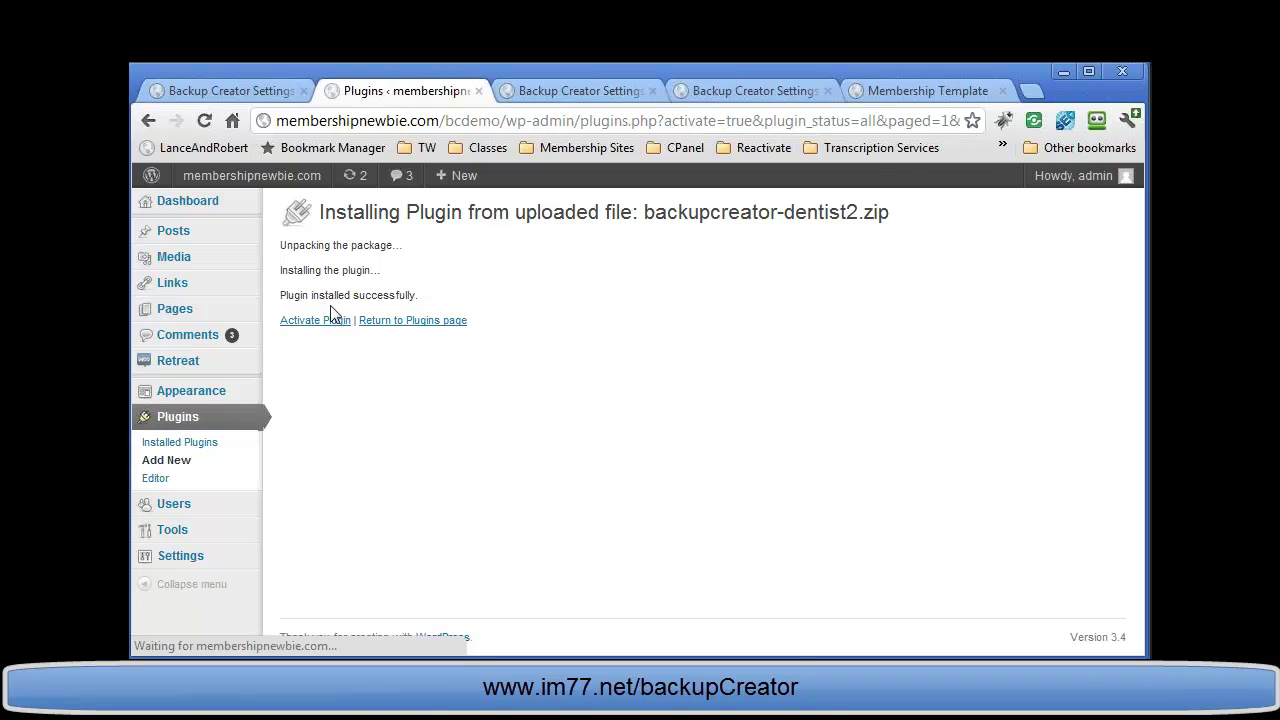
Open the Backup Creator settings and select the Restore From File option for the listed newbiecrusher backup.
{"action": "left_click", "coordinate": [336, 403]}
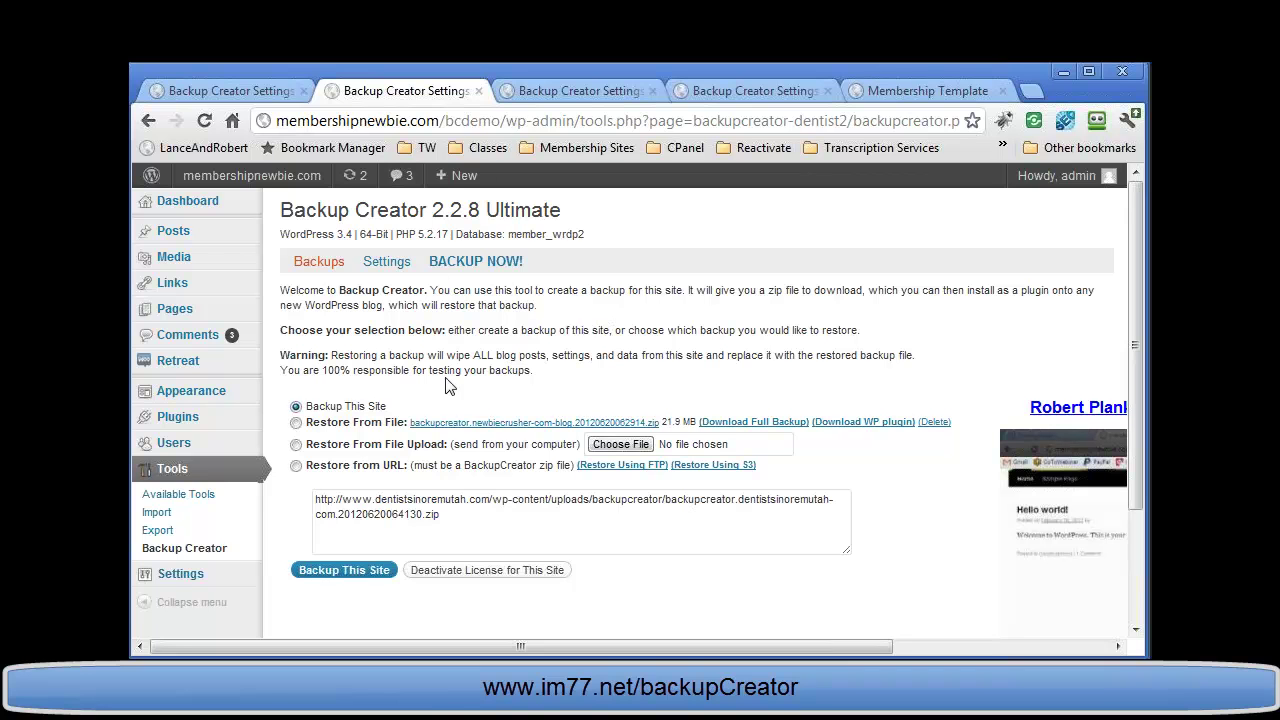
{"action": "left_click", "coordinate": [296, 444]}
{"action": "left_click", "coordinate": [296, 422]}
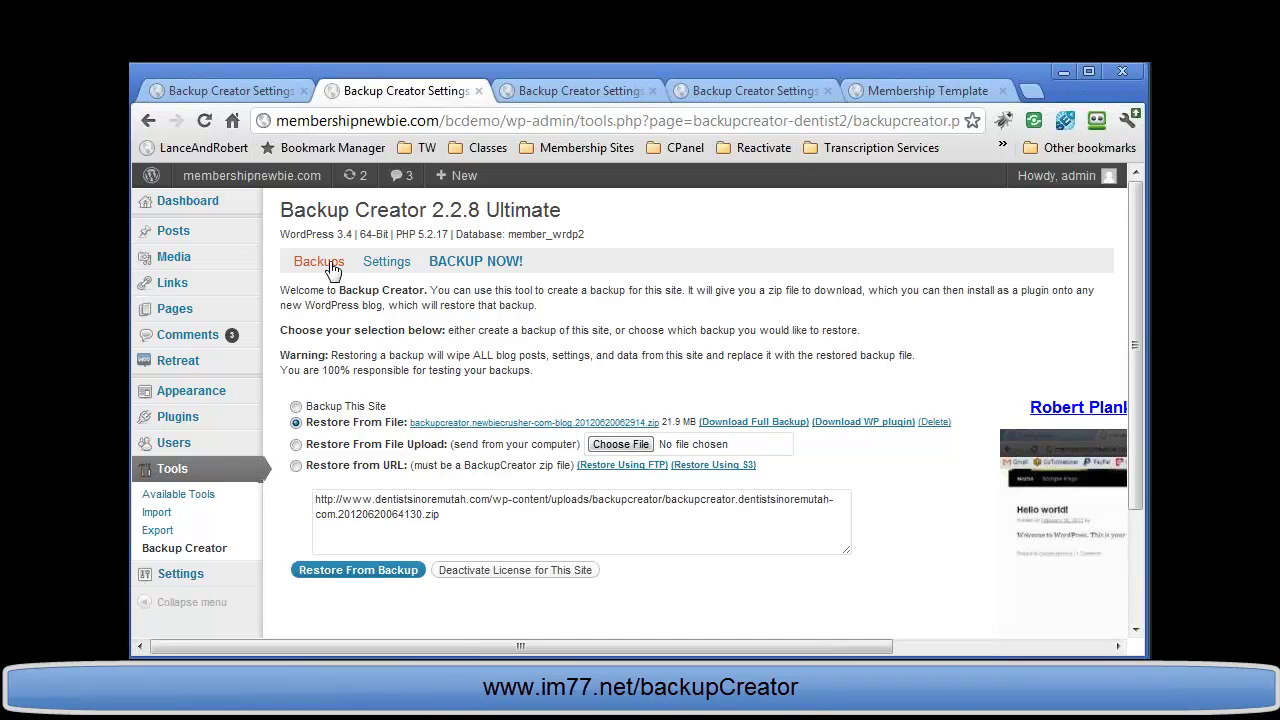
Deactivate and reactivate the Backup Creator plugin in the installed plugins, and reopen its settings.
{"action": "mouse_move", "coordinate": [194, 417]}
{"action": "left_click", "coordinate": [301, 418]}
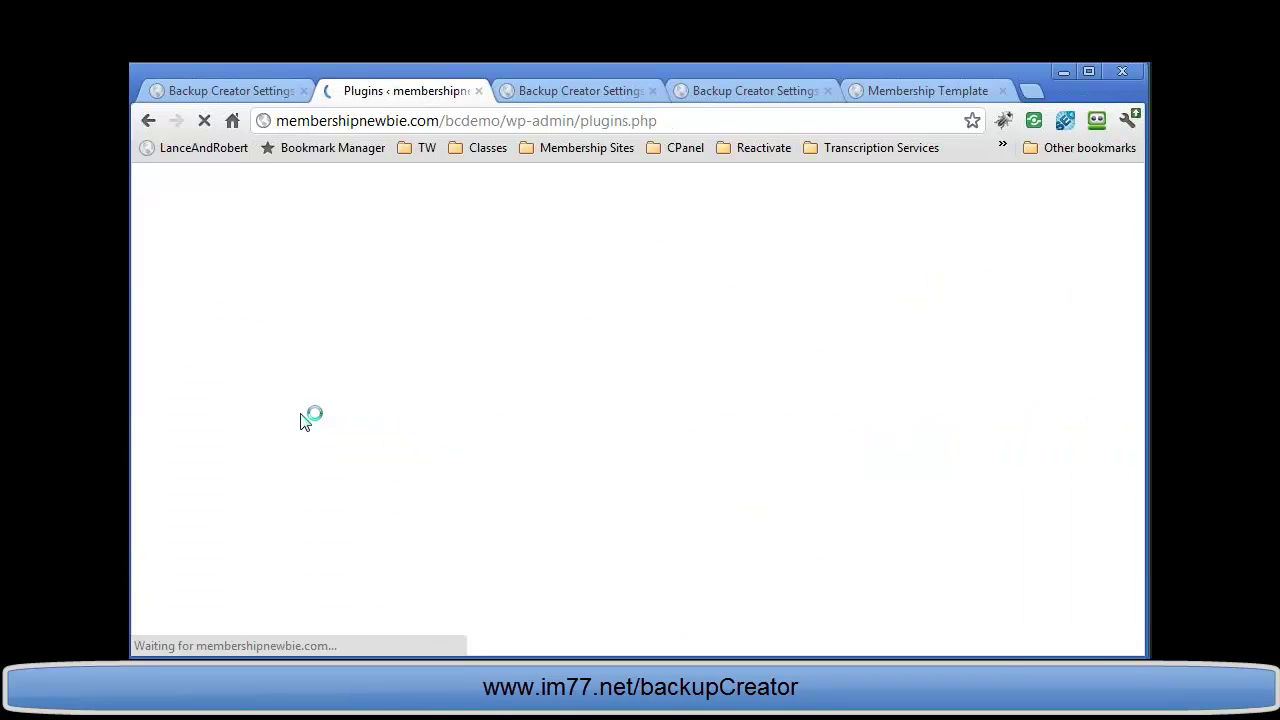
{"action": "left_click", "coordinate": [386, 356]}
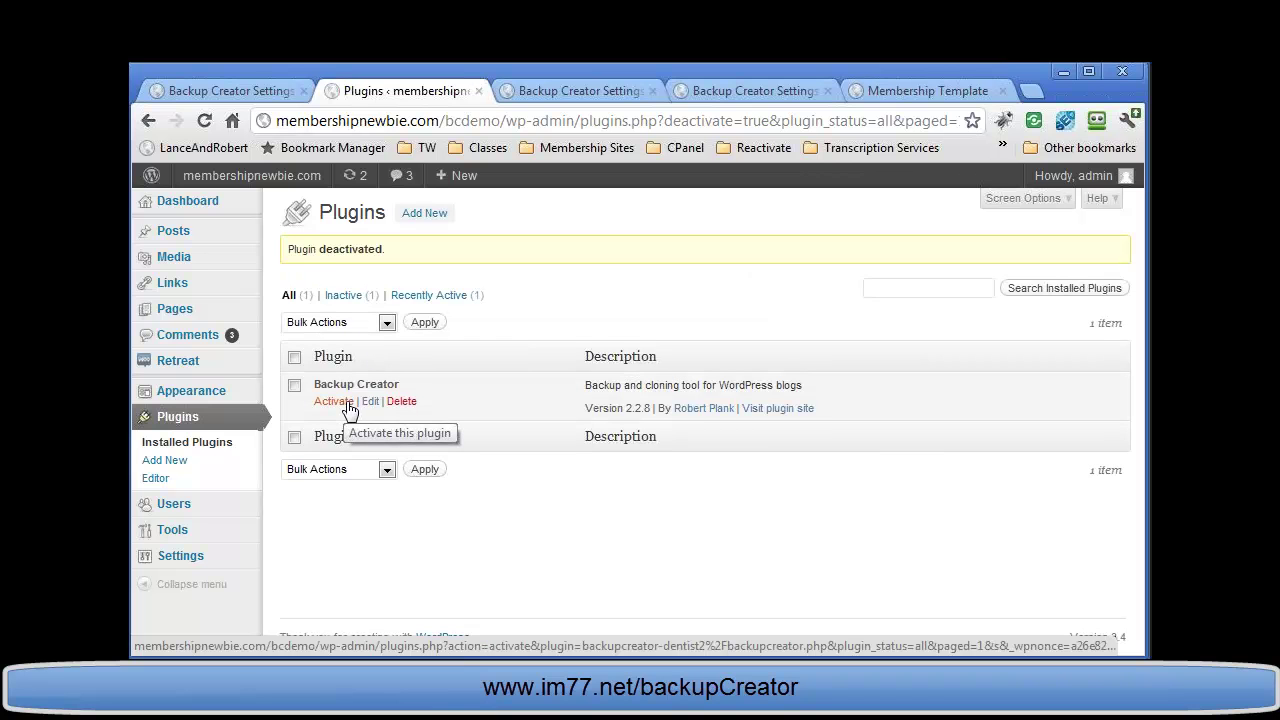
{"action": "left_click", "coordinate": [346, 407]}
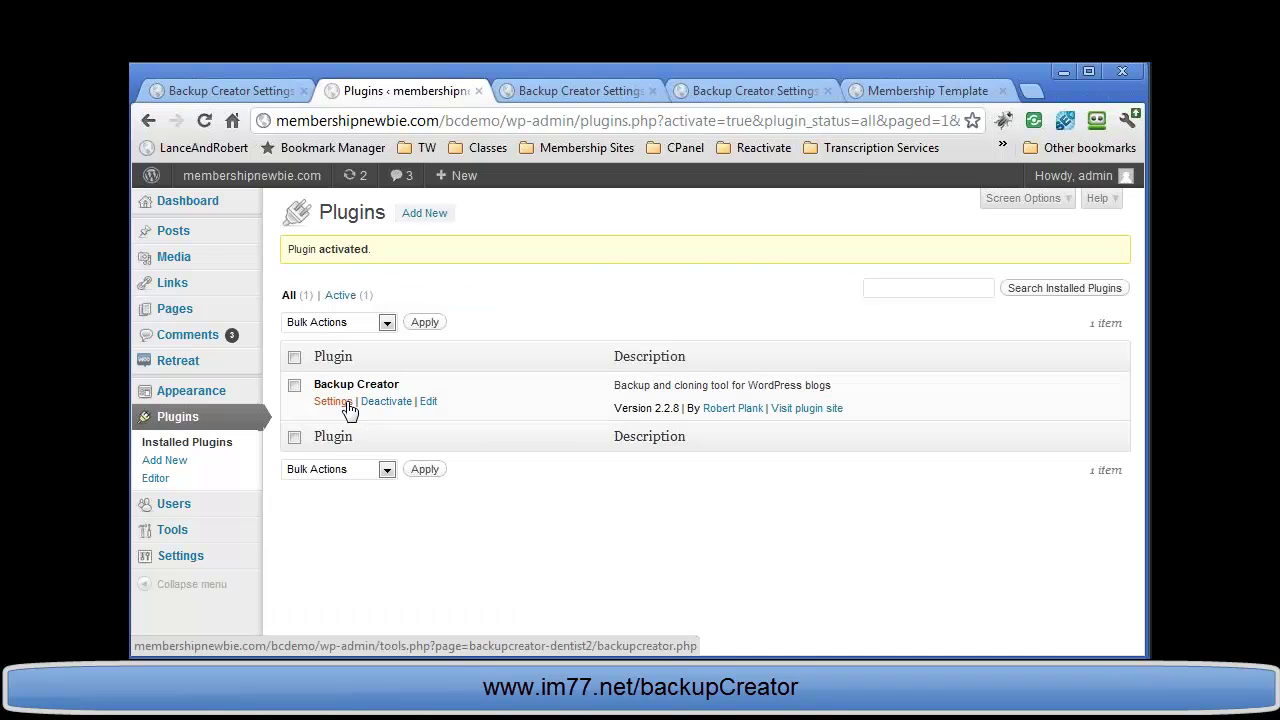
{"action": "left_click", "coordinate": [334, 402]}
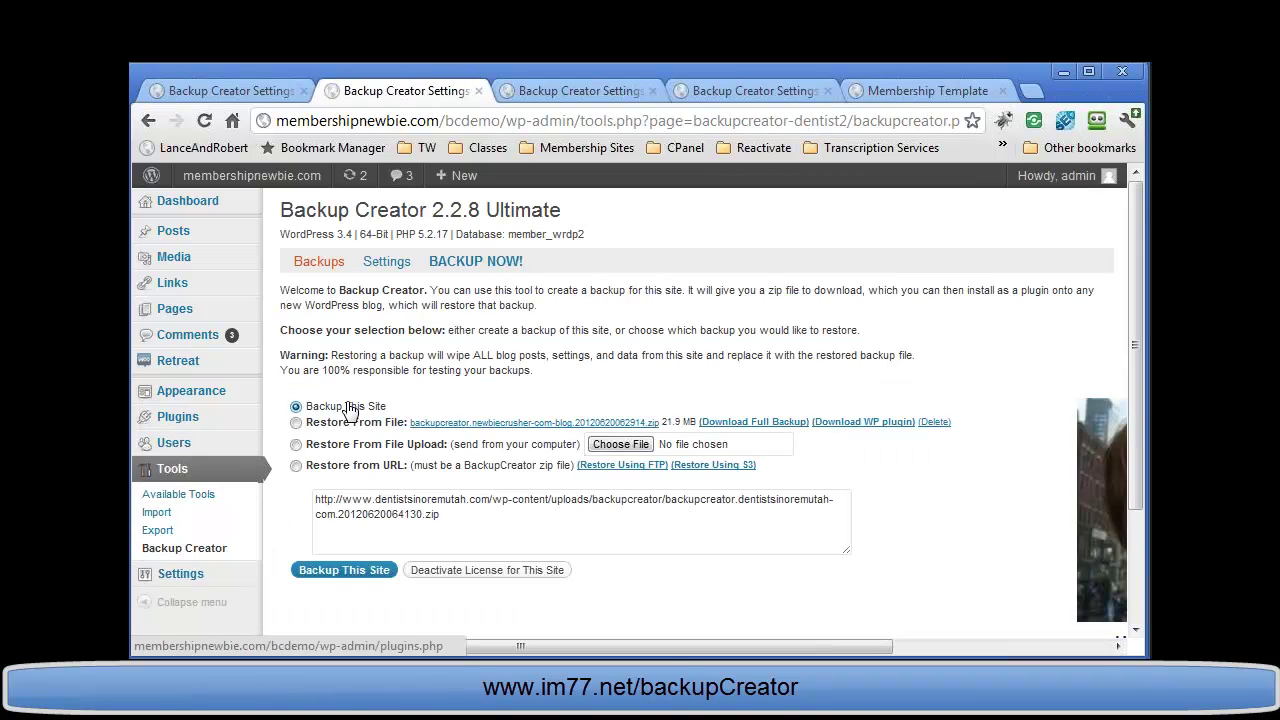
Restore the bcdemo site from the prefilled dentistsinoremutah.com backup URL using Restore from URL, and confirm the restore.
{"action": "left_click", "coordinate": [430, 513]}
{"action": "left_click_drag", "start_coordinate": [440, 514], "coordinate": [362, 499]}
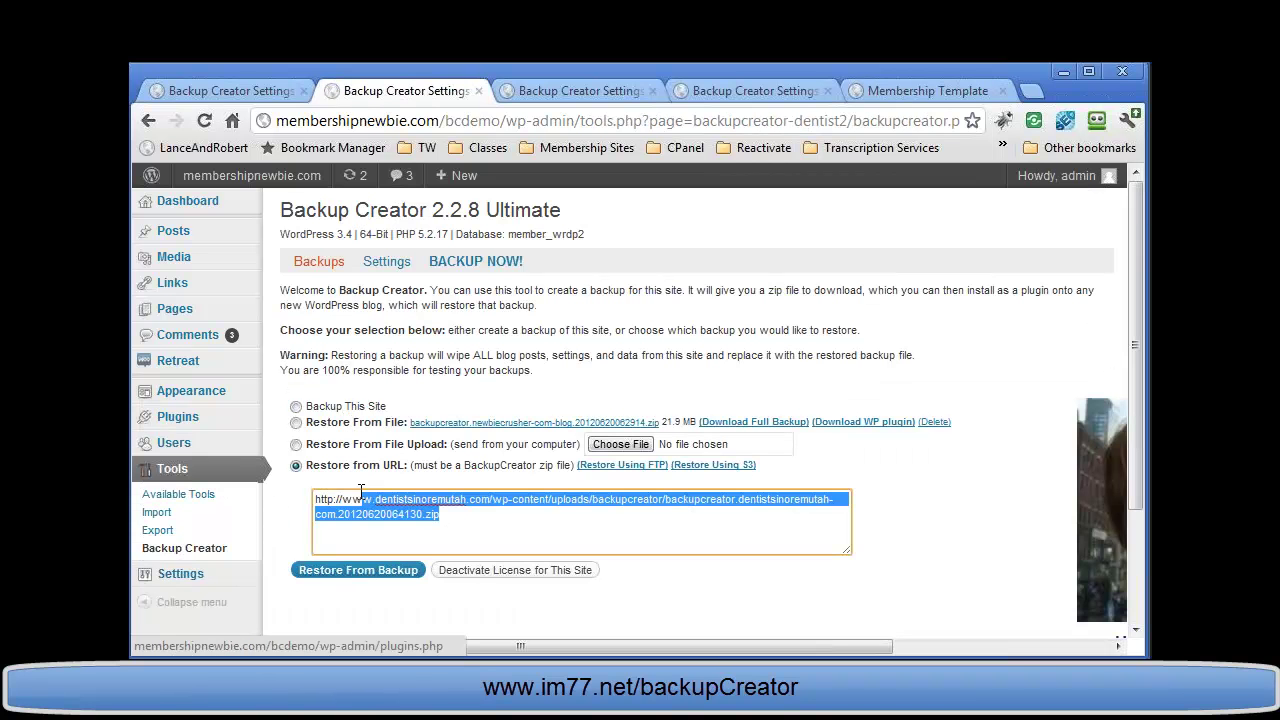
{"action": "left_click", "coordinate": [490, 523]}
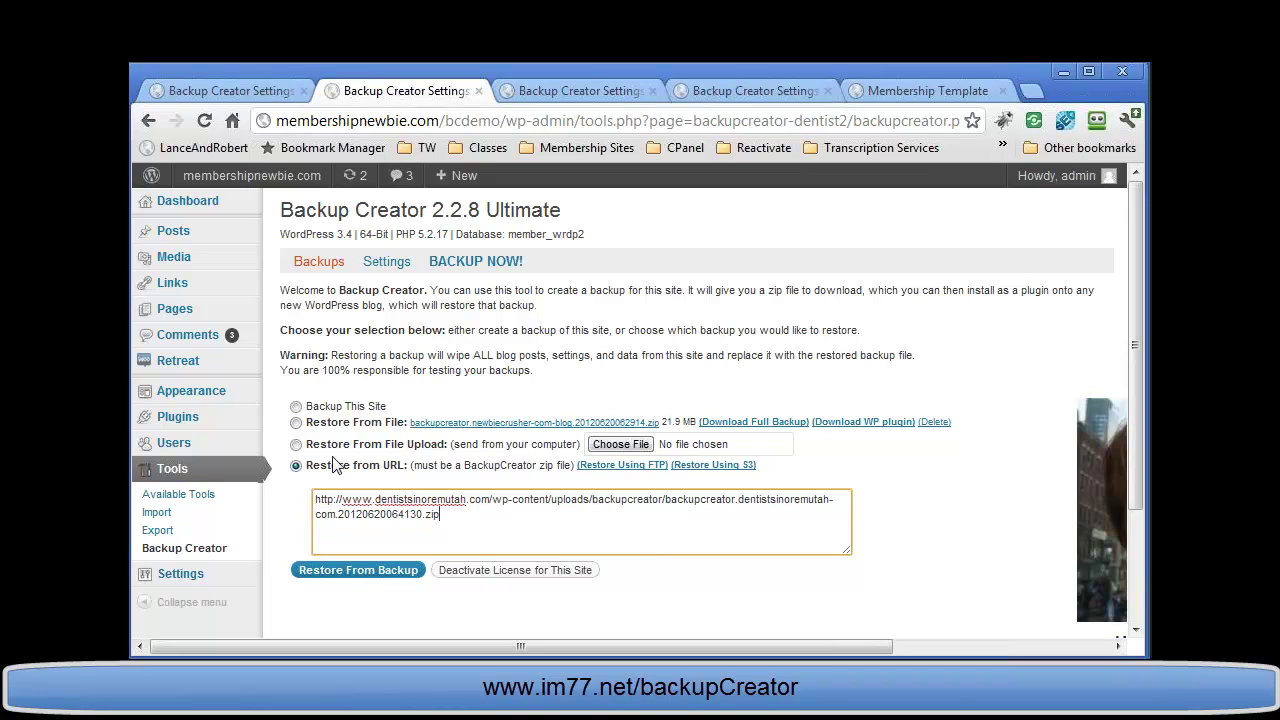
{"action": "left_click", "coordinate": [358, 576]}
{"action": "left_click", "coordinate": [714, 405]}
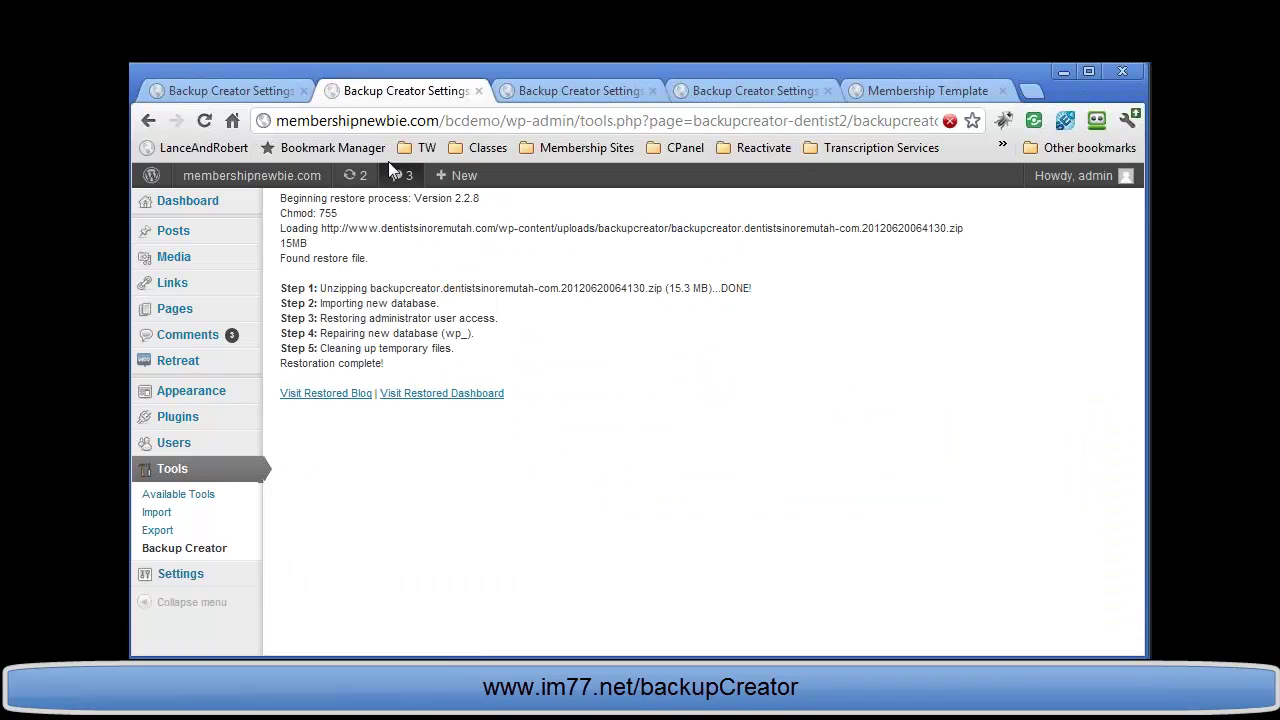
Visit the restored blog and look through its home page, Find Us page and Sample Page.
{"action": "left_click", "coordinate": [322, 394]}
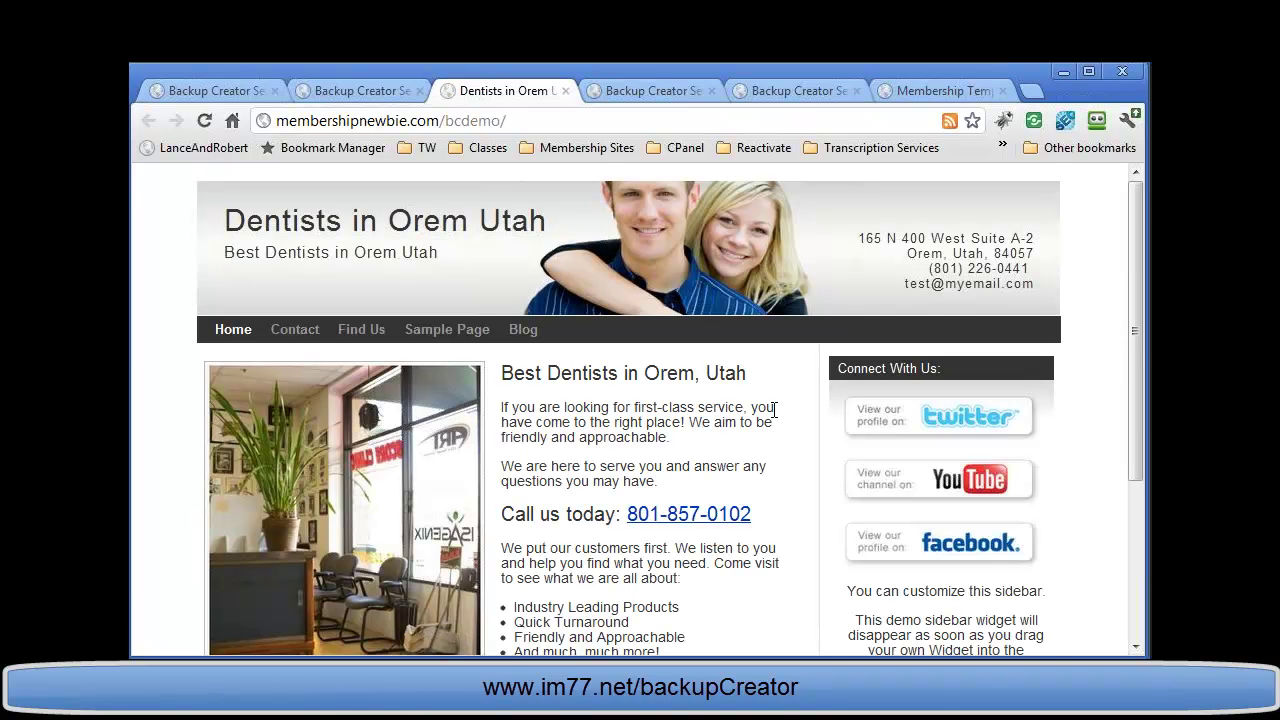
{"action": "scroll", "coordinate": [774, 409], "scroll_direction": "down", "scroll_amount": 1}
{"action": "scroll", "coordinate": [772, 425], "scroll_direction": "down", "scroll_amount": 5}
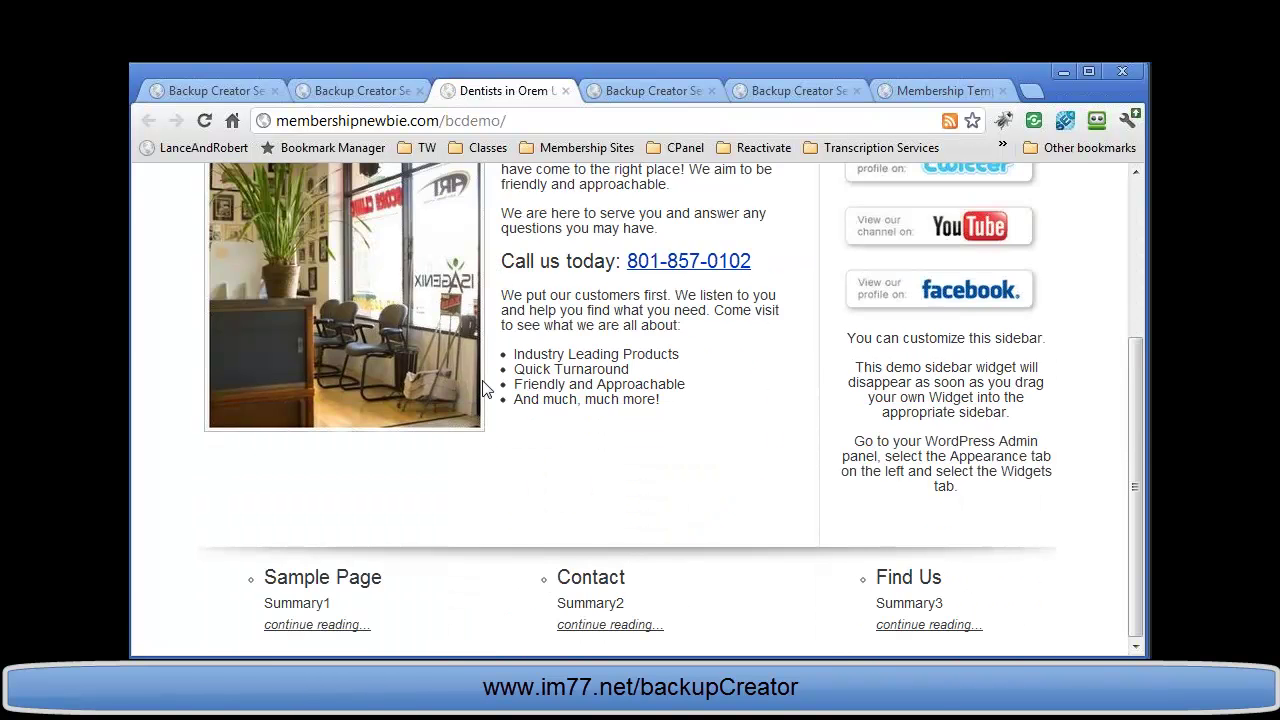
{"action": "scroll", "coordinate": [771, 434], "scroll_direction": "up", "scroll_amount": 7}
{"action": "left_click", "coordinate": [375, 329]}
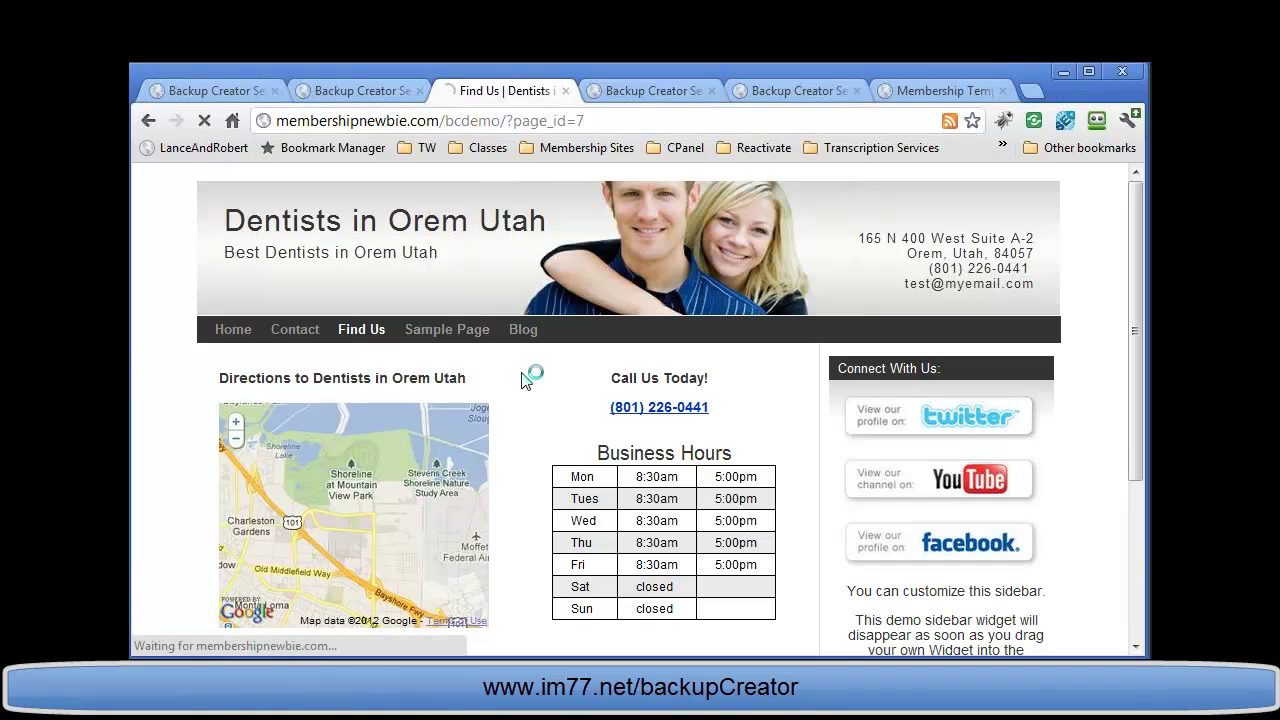
{"action": "left_click", "coordinate": [426, 331]}
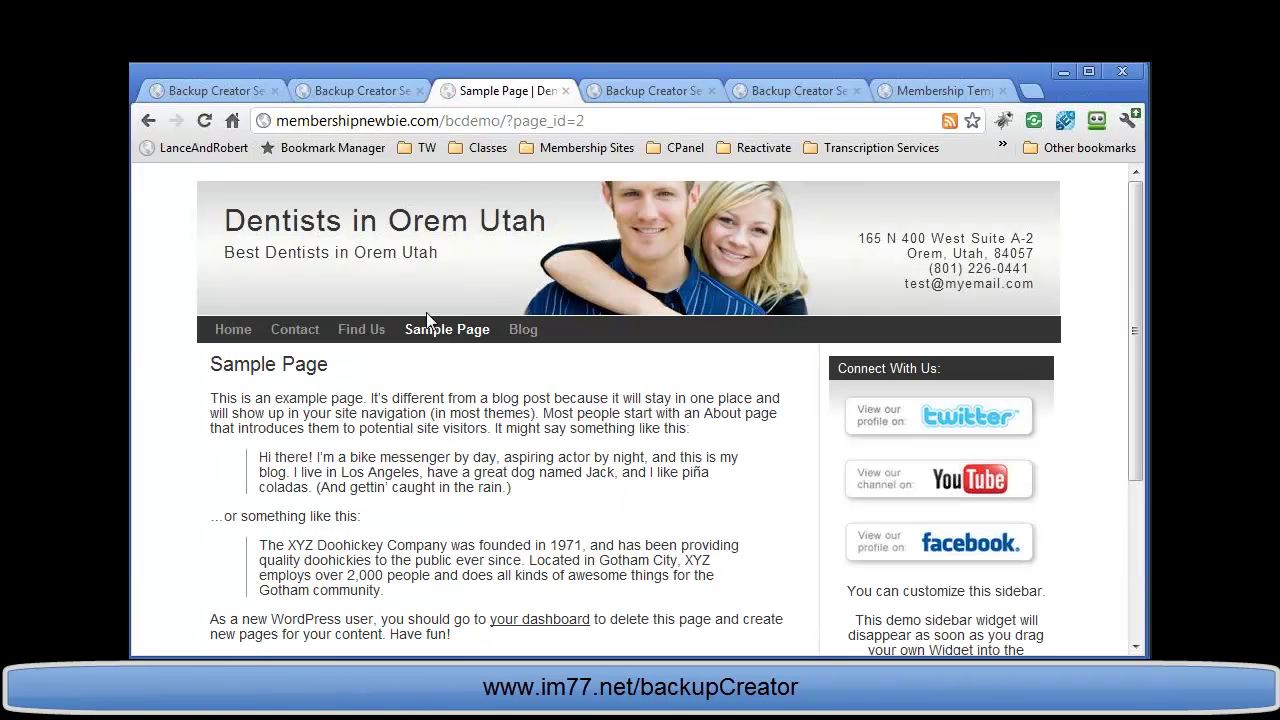
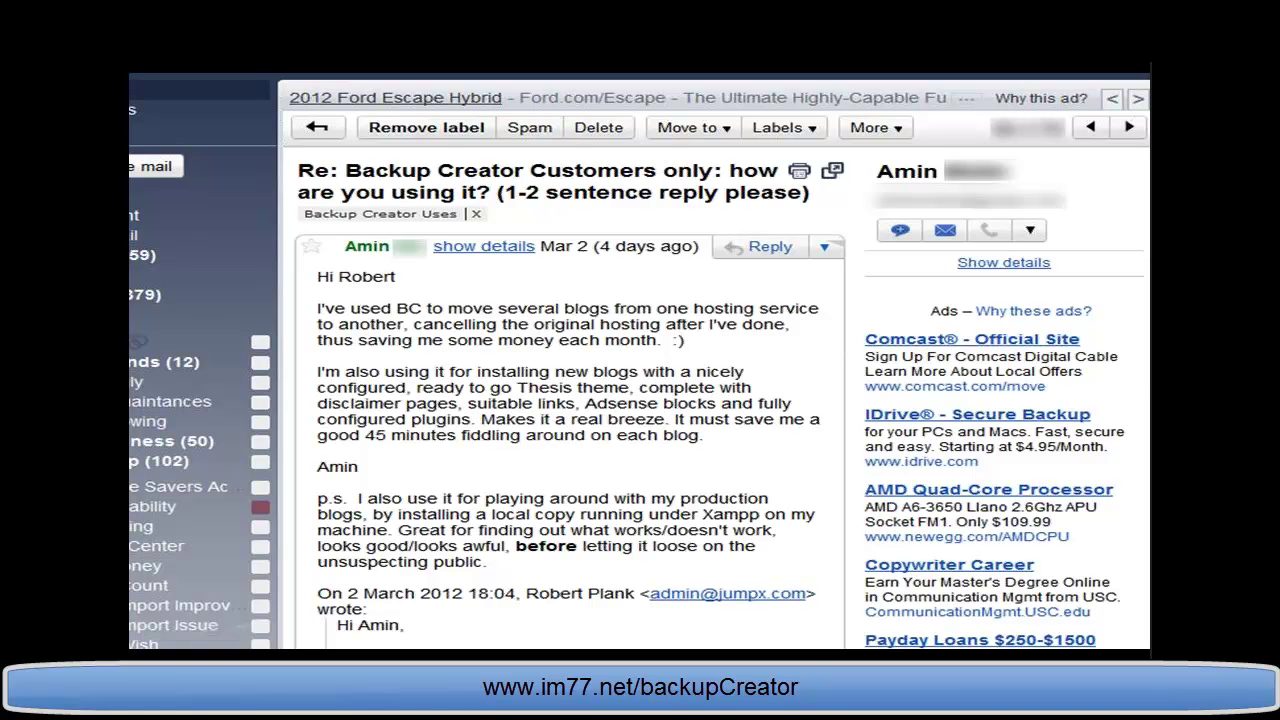
Read through the customer email replies labelled Backup Creator Uses in Gmail.
{"action": "key", "text": "j"}
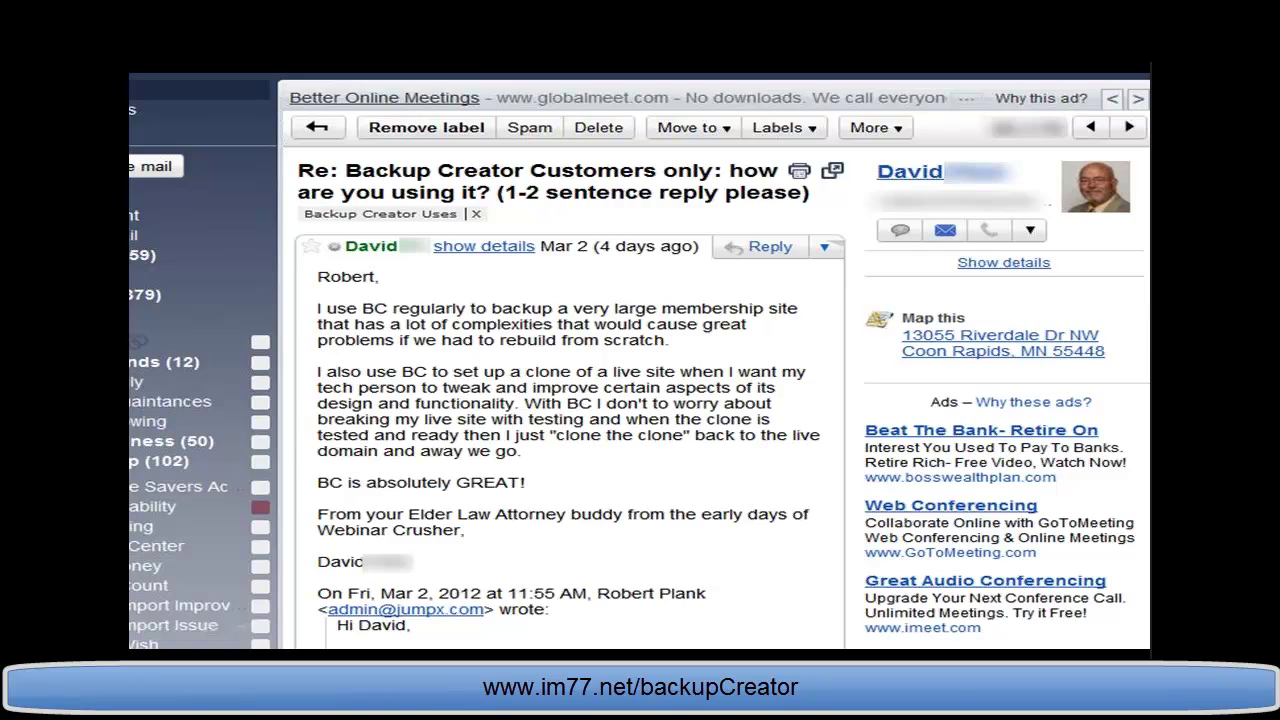
{"action": "key", "text": "Right"}
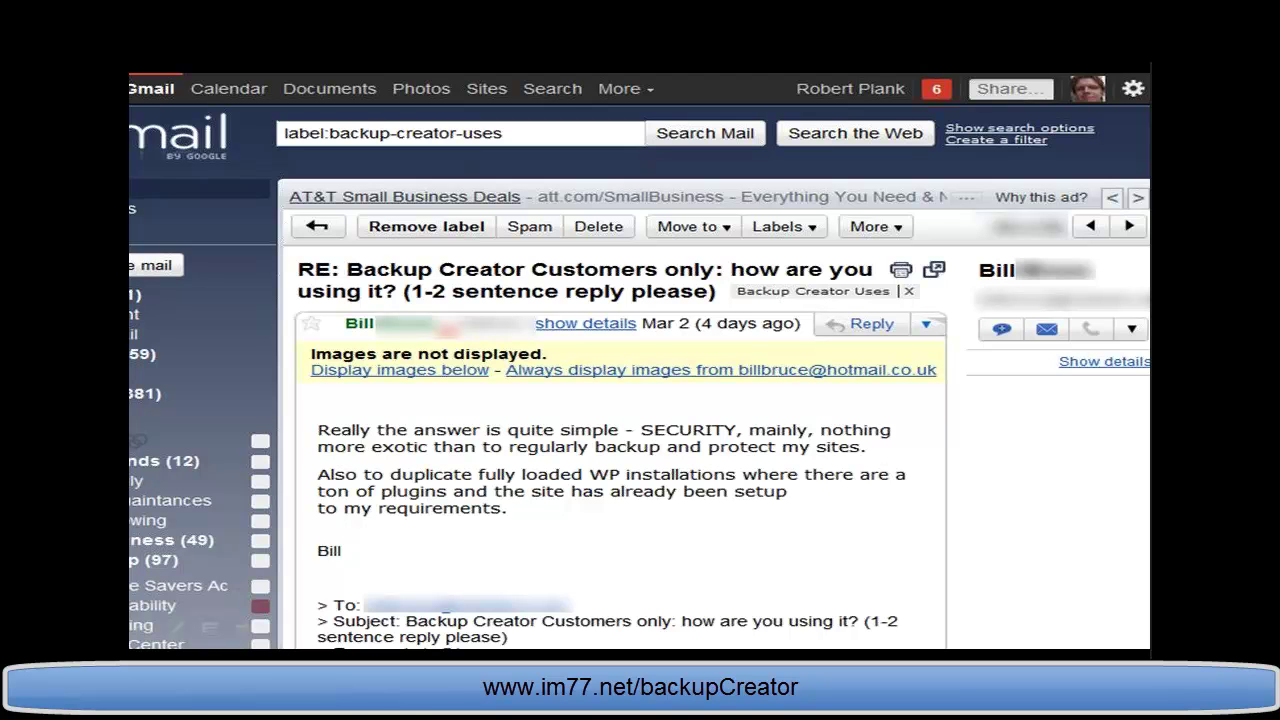
{"action": "key", "text": "j"}
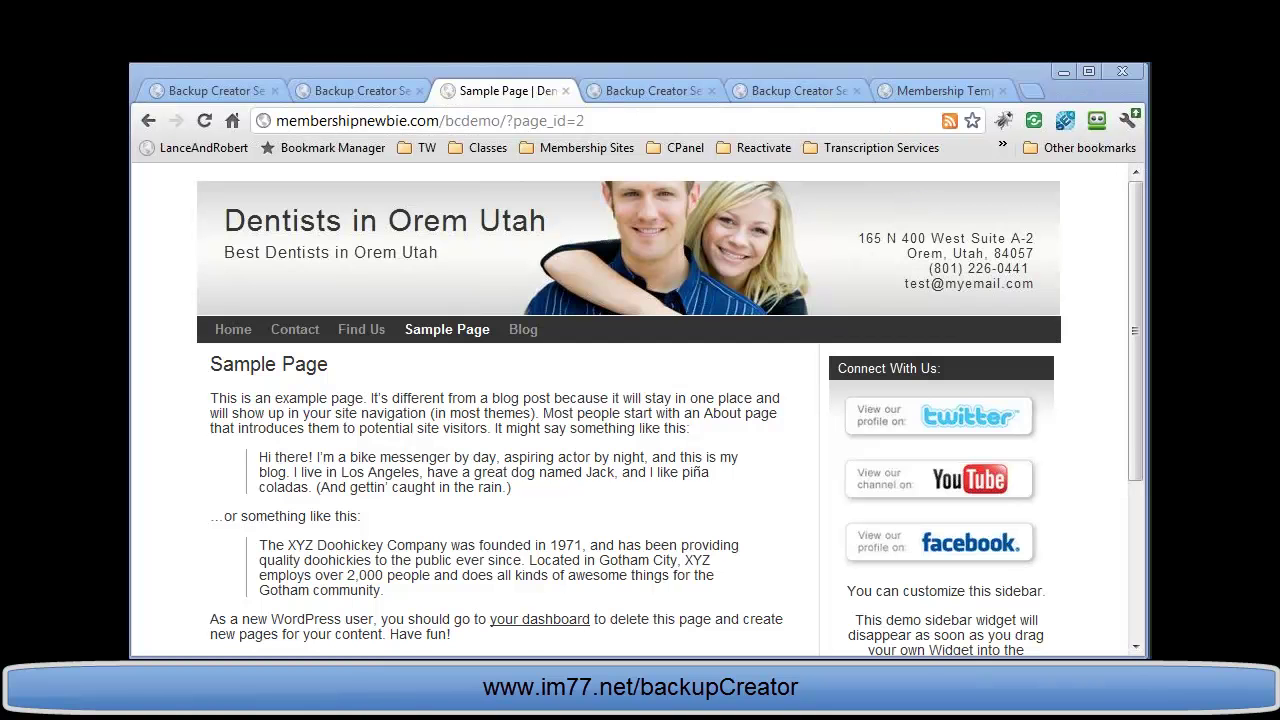
Switch to the Membership Template site at robertandlance.com/blog.templates/members and open its WordPress dashboard.
{"action": "left_click", "coordinate": [944, 96]}
{"action": "left_click_drag", "start_coordinate": [276, 120], "coordinate": [677, 106]}
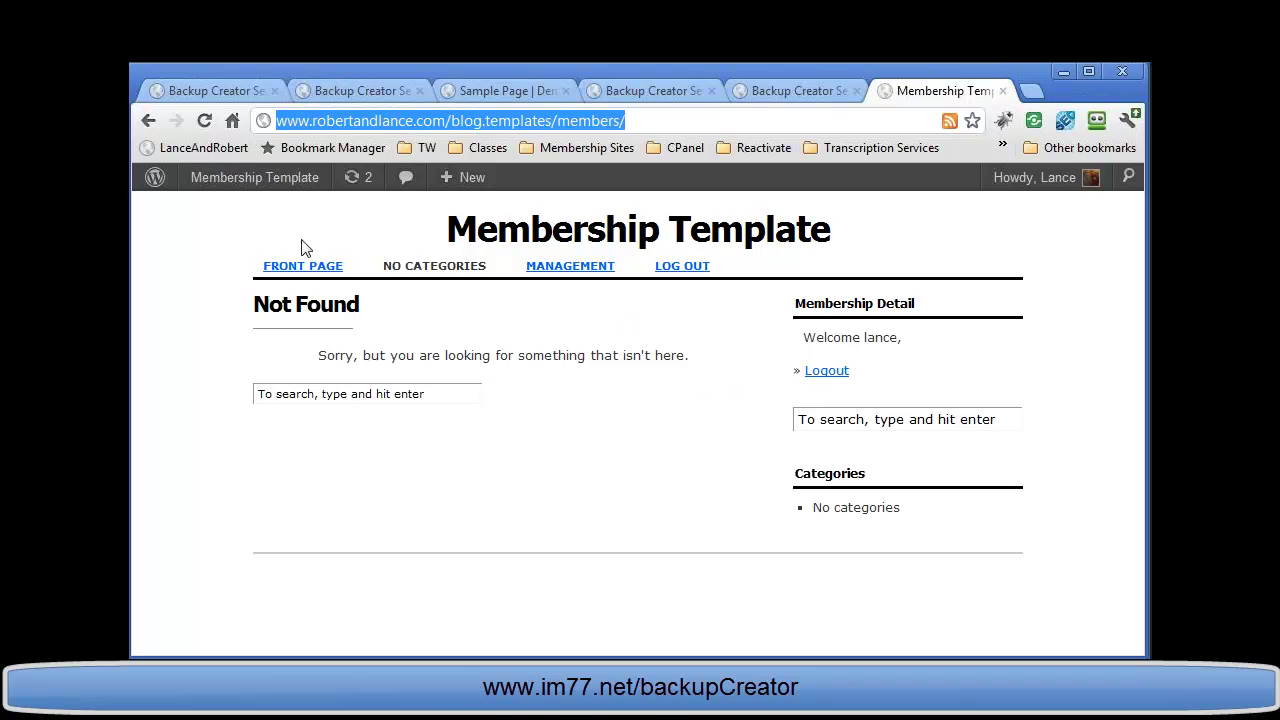
{"action": "mouse_move", "coordinate": [254, 180]}
{"action": "left_click", "coordinate": [226, 214]}
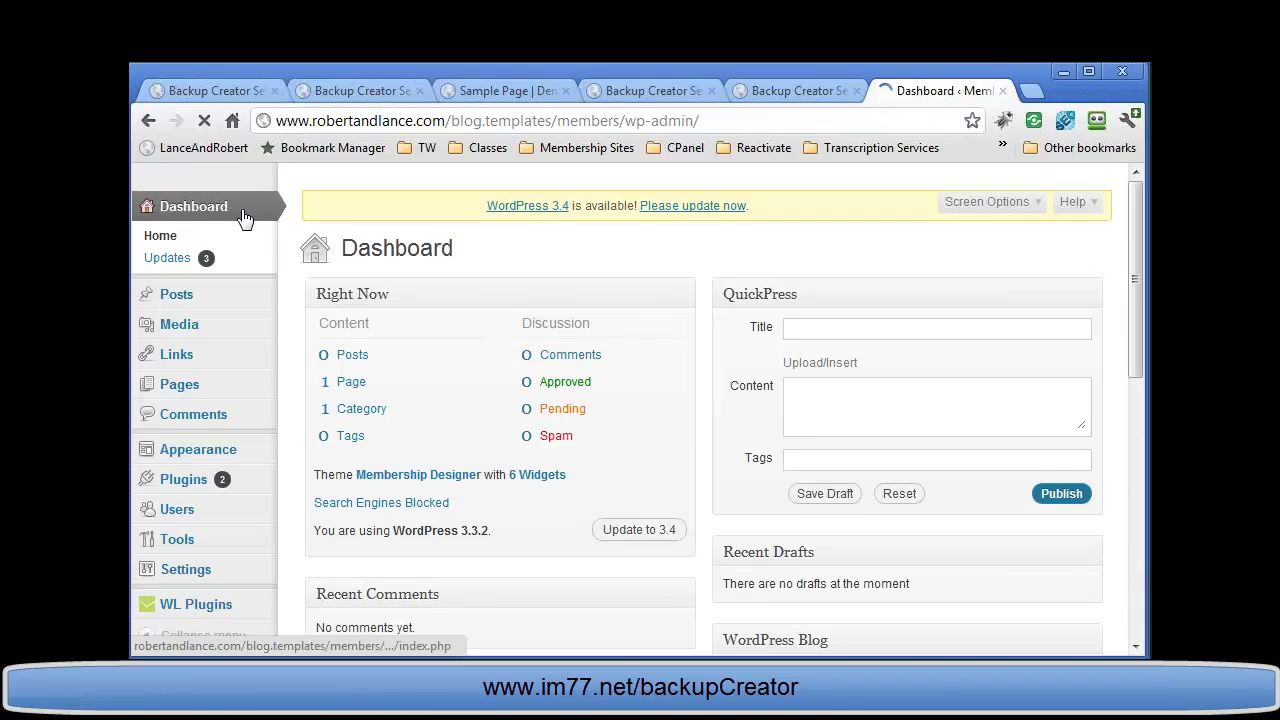
Review the membership stats on the WishList Member dashboard and check the WordPress version on the site's main dashboard.
{"action": "scroll", "coordinate": [255, 330], "scroll_direction": "down", "scroll_amount": 3}
{"action": "mouse_move", "coordinate": [270, 438]}
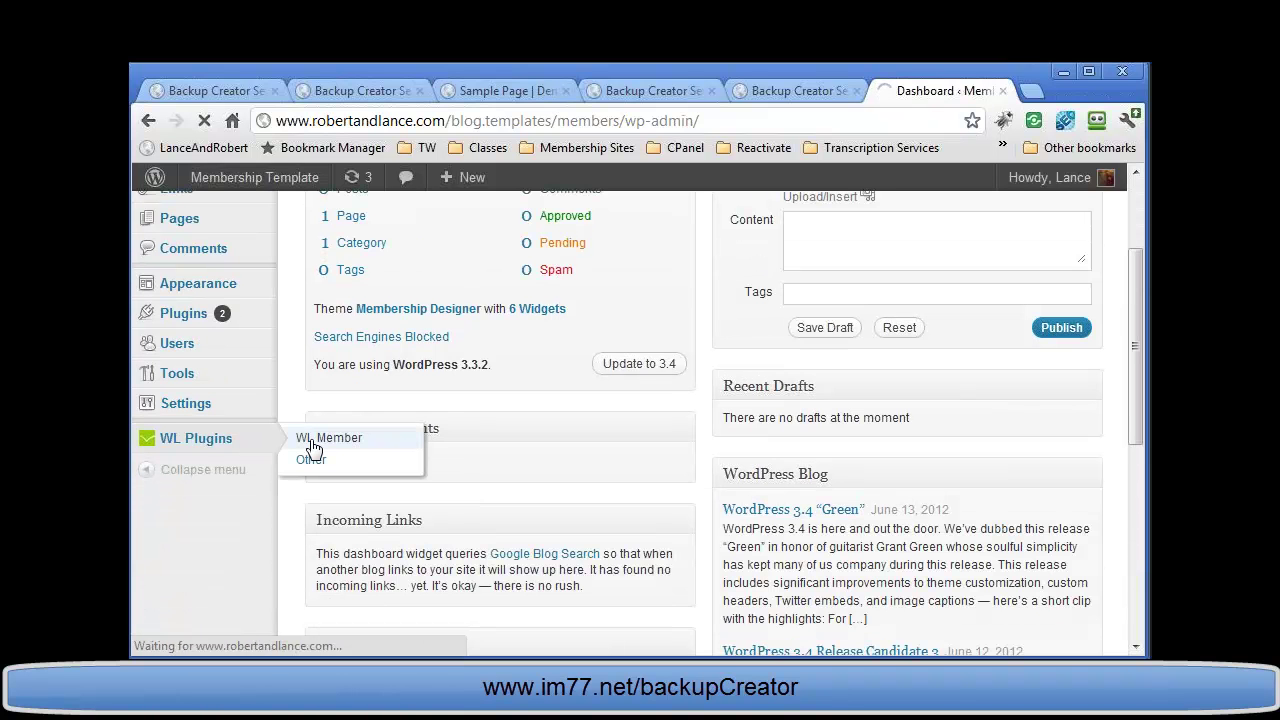
{"action": "left_click", "coordinate": [312, 446]}
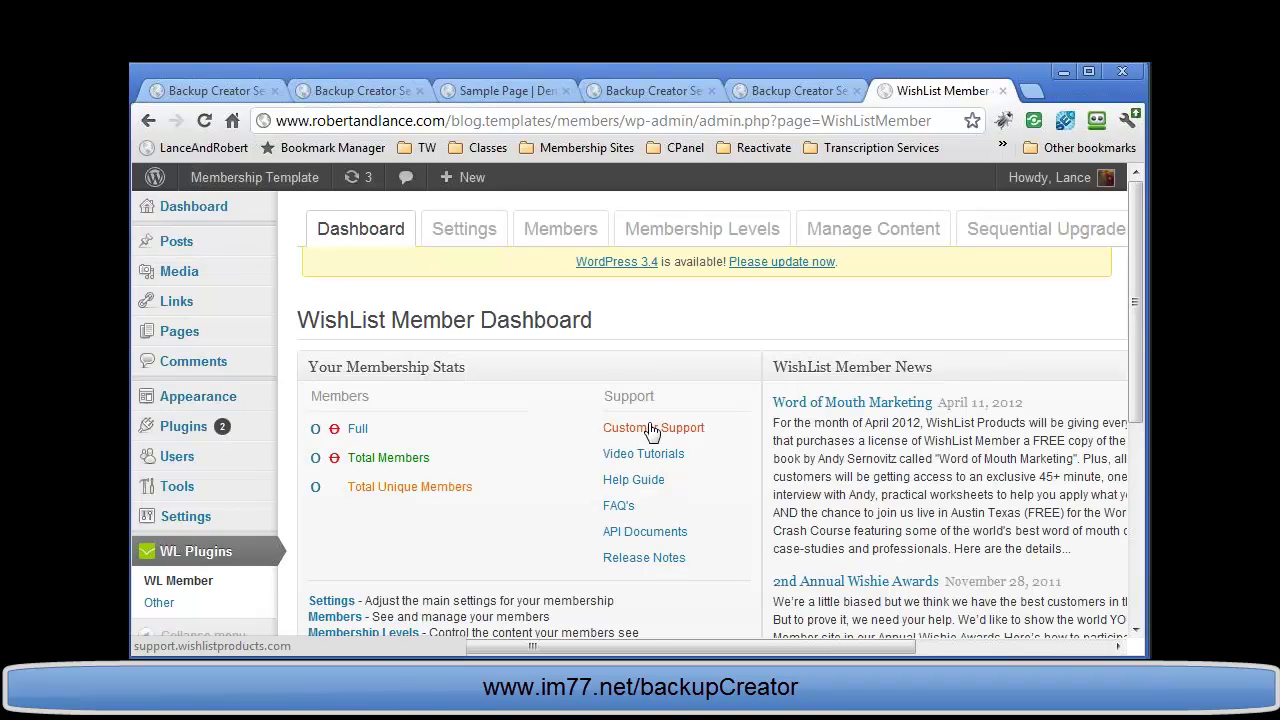
{"action": "scroll", "coordinate": [650, 430], "scroll_direction": "down", "scroll_amount": 1}
{"action": "left_click_drag", "start_coordinate": [540, 392], "coordinate": [318, 372]}
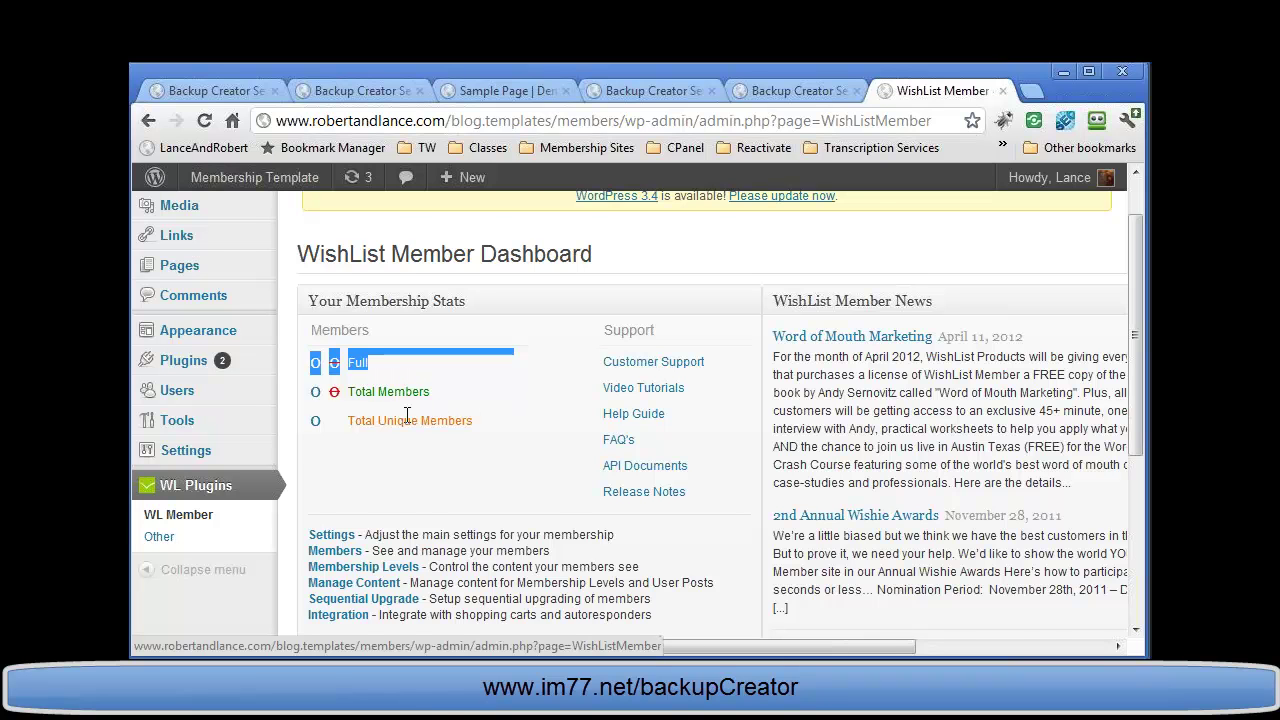
{"action": "scroll", "coordinate": [407, 414], "scroll_direction": "up", "scroll_amount": 1}
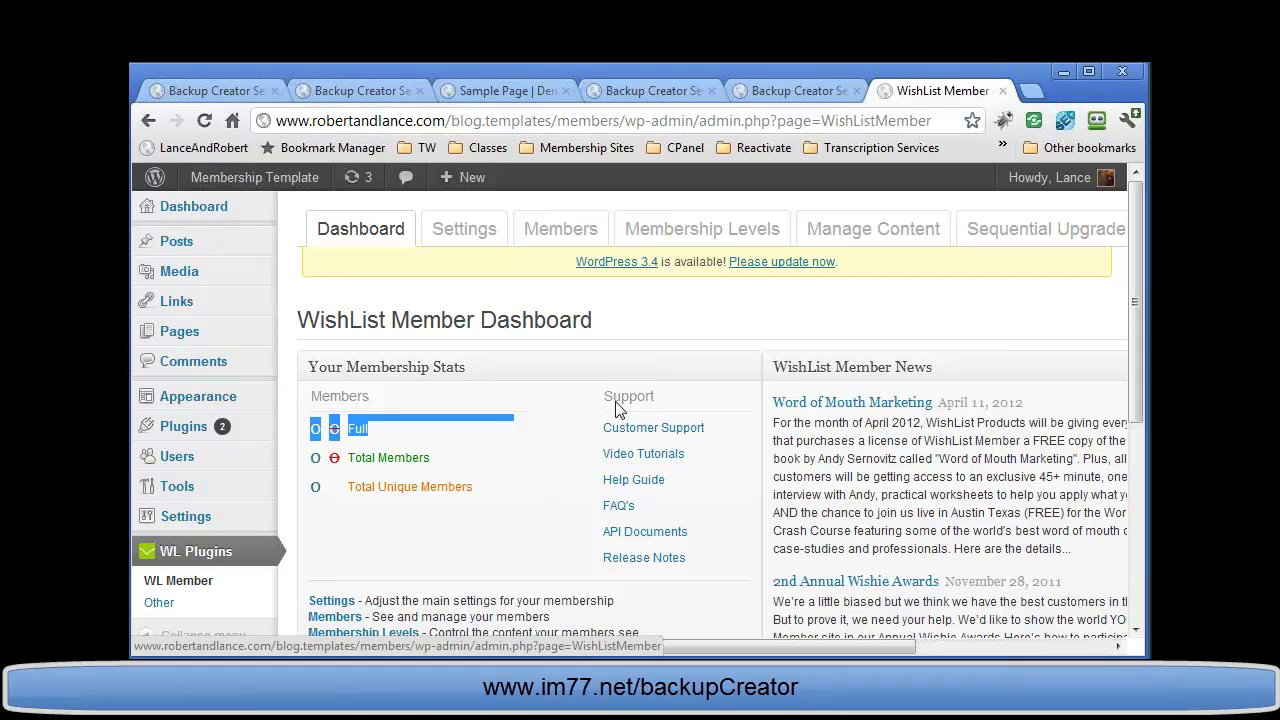
{"action": "left_click_drag", "start_coordinate": [894, 270], "coordinate": [553, 307]}
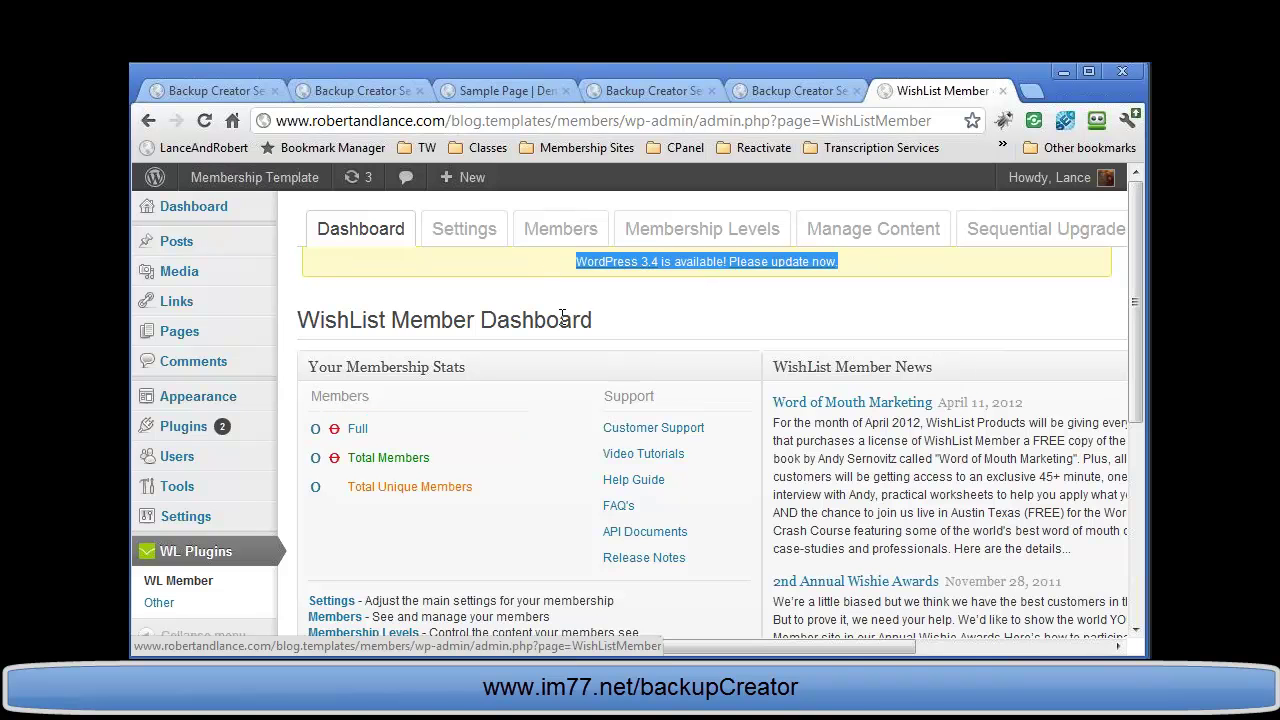
{"action": "left_click", "coordinate": [170, 208]}
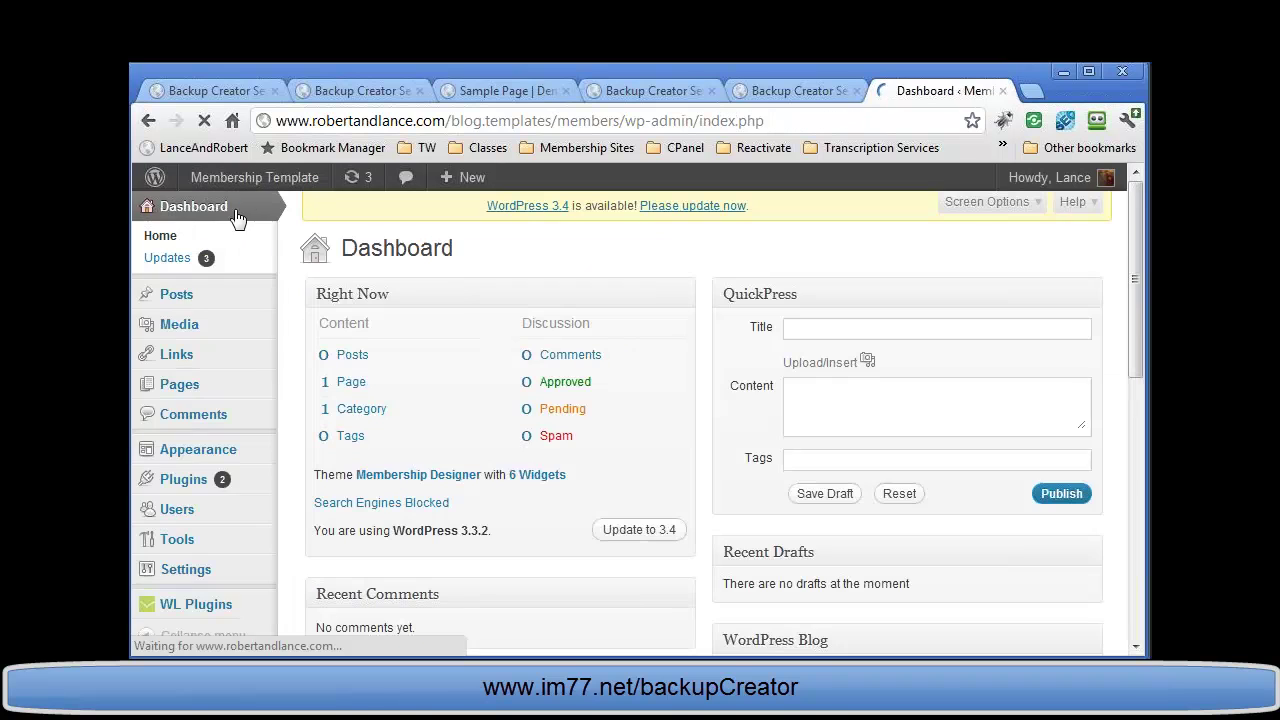
{"action": "left_click_drag", "start_coordinate": [500, 532], "coordinate": [397, 537]}
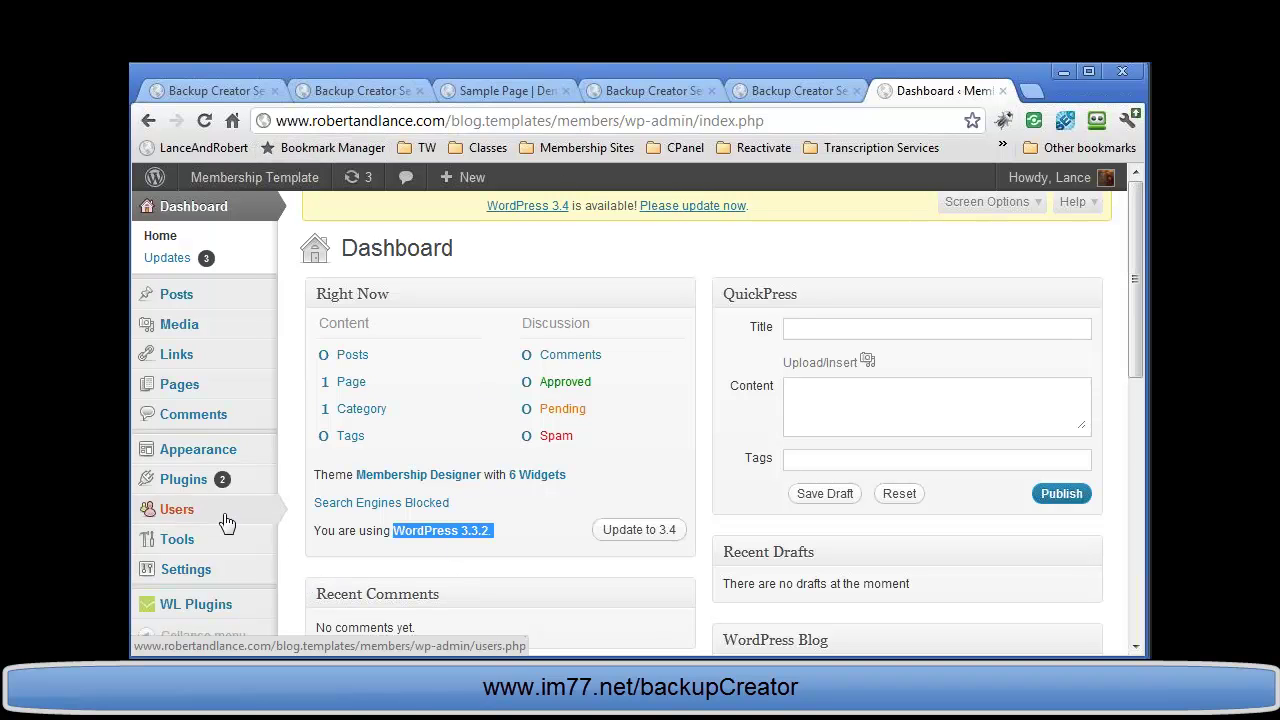
Open Backup Creator on the Membership Template site and run a backup of the site.
{"action": "mouse_move", "coordinate": [194, 543]}
{"action": "left_click", "coordinate": [349, 607]}
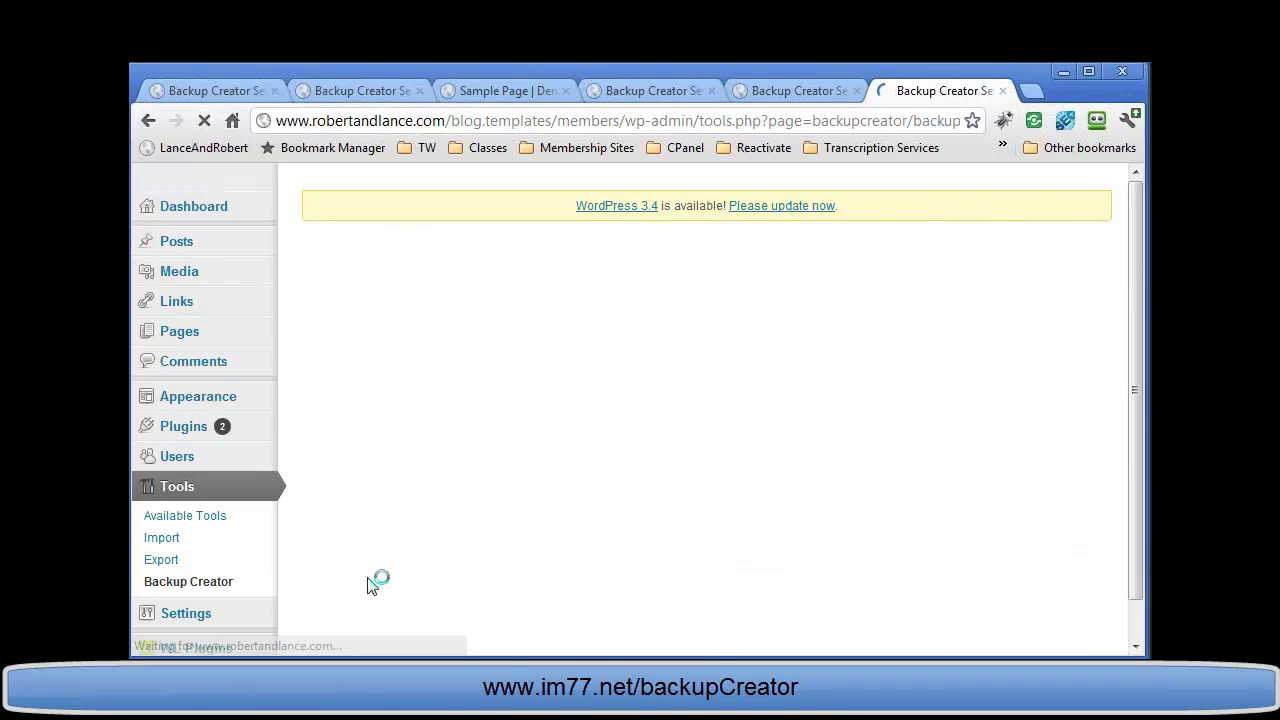
{"action": "scroll", "coordinate": [600, 477], "scroll_direction": "down", "scroll_amount": 2}
{"action": "scroll", "coordinate": [386, 520], "scroll_direction": "up", "scroll_amount": 1}
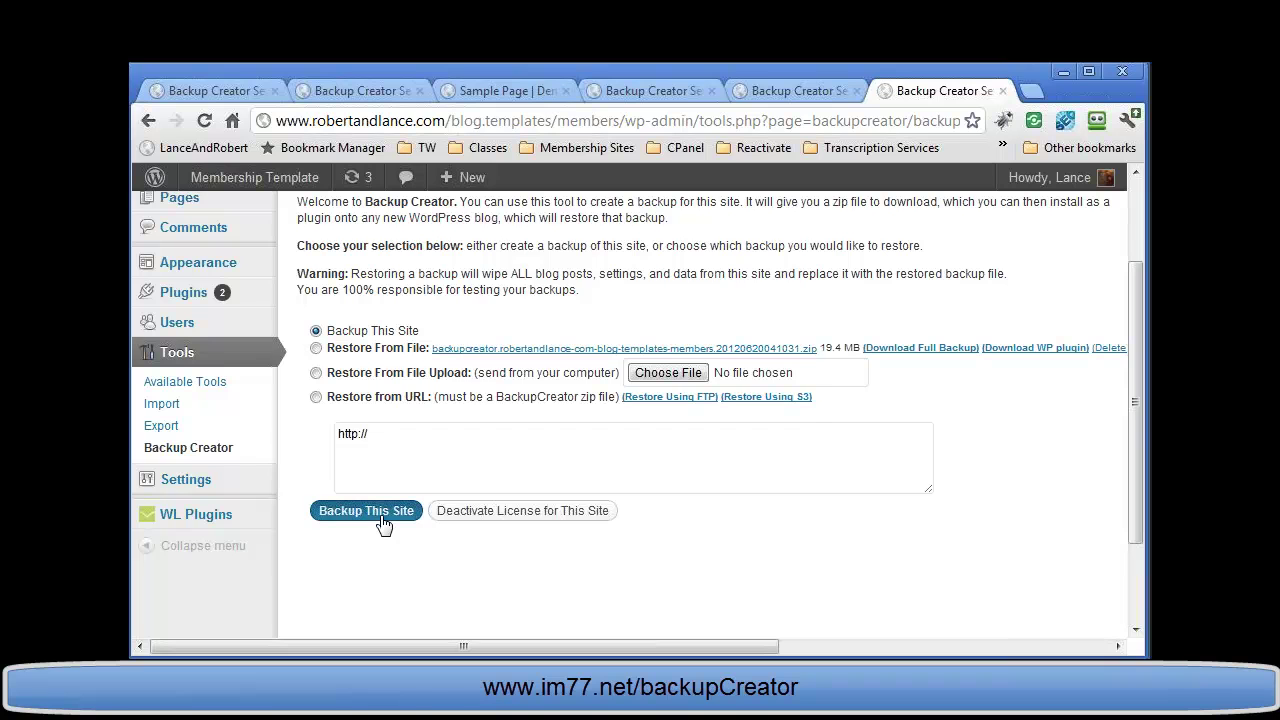
{"action": "left_click", "coordinate": [383, 522]}
{"action": "left_click", "coordinate": [646, 420]}
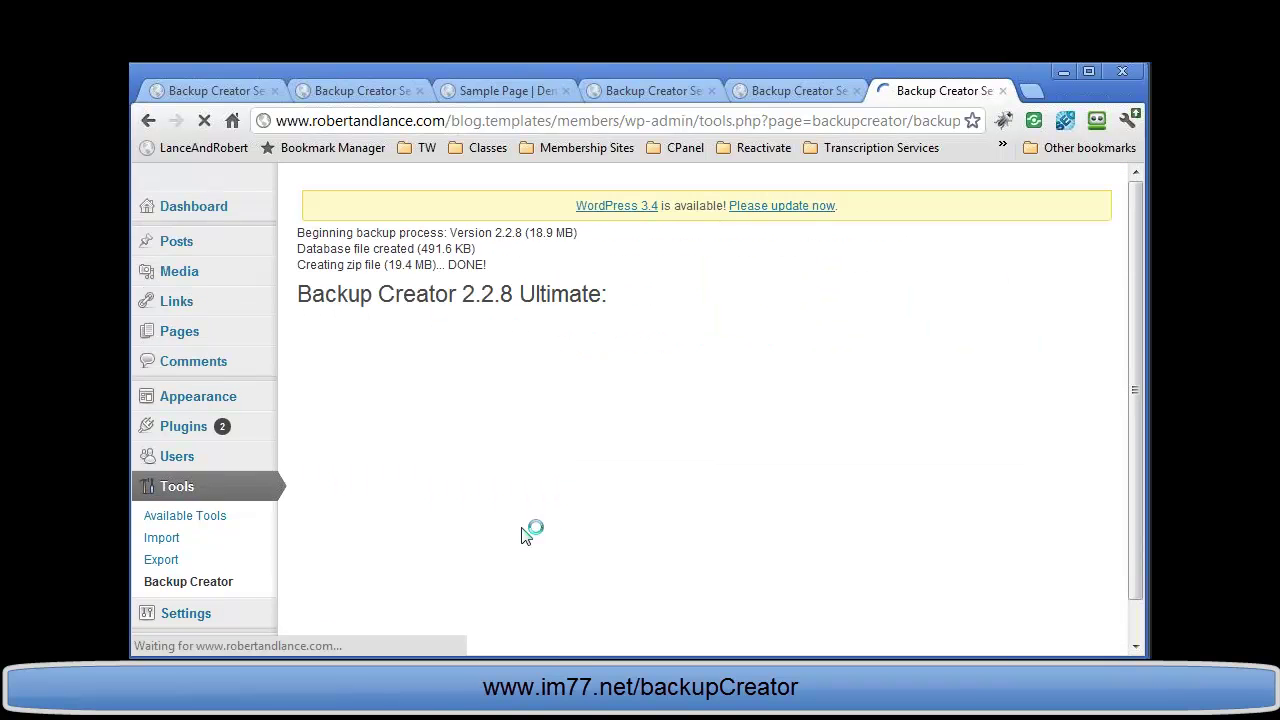
Save the finished backup's installer to the Desktop as backupcreator-membershipsite.zip.
{"action": "scroll", "coordinate": [640, 435], "scroll_direction": "down", "scroll_amount": 2}
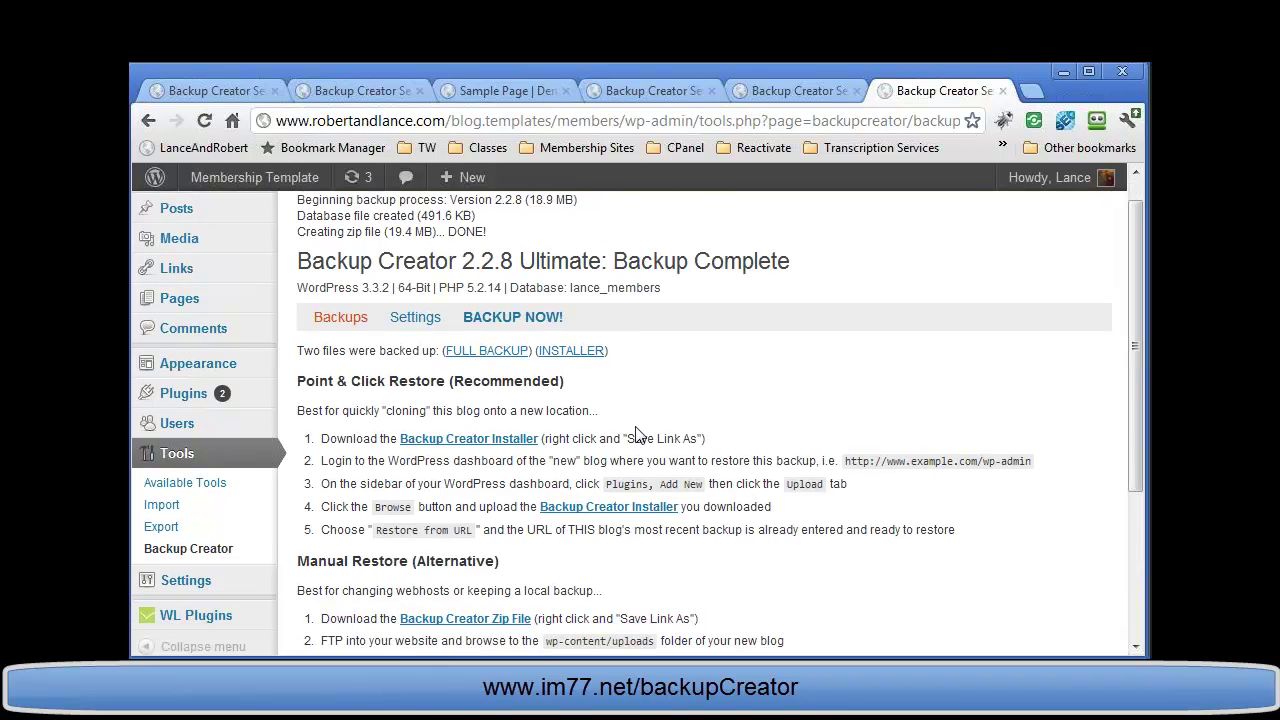
{"action": "right_click", "coordinate": [593, 318]}
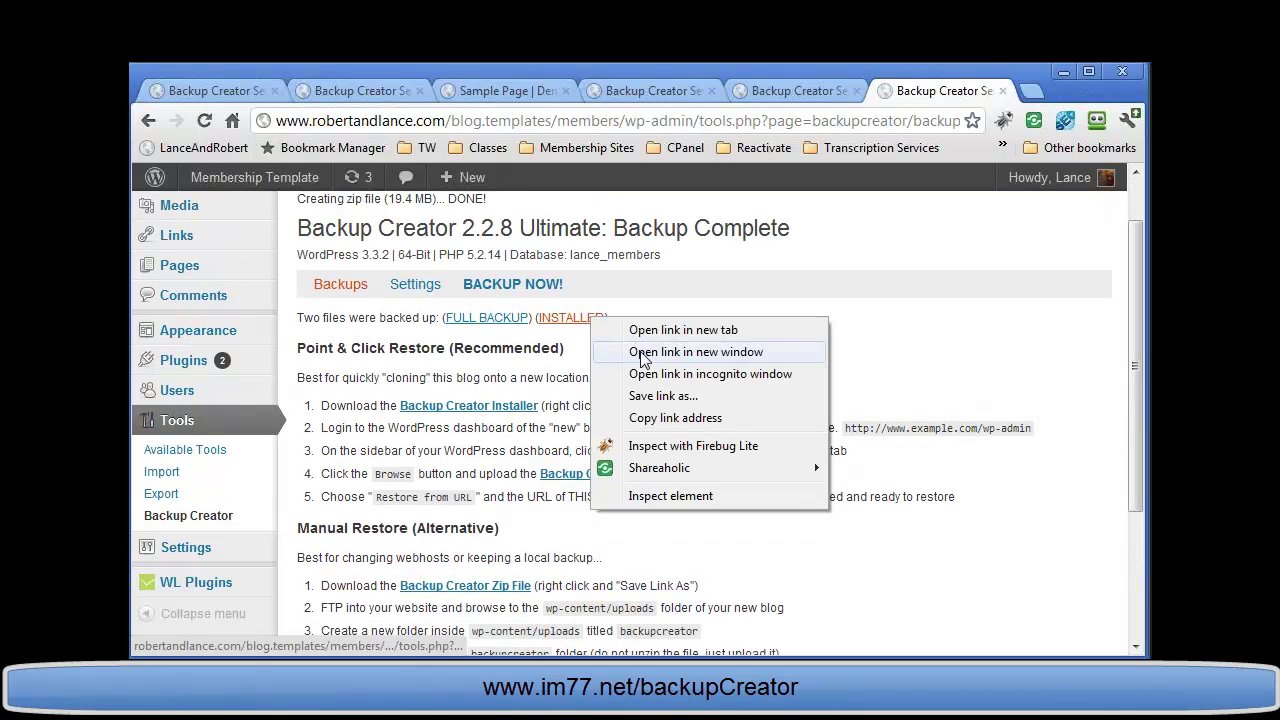
{"action": "left_click", "coordinate": [660, 417]}
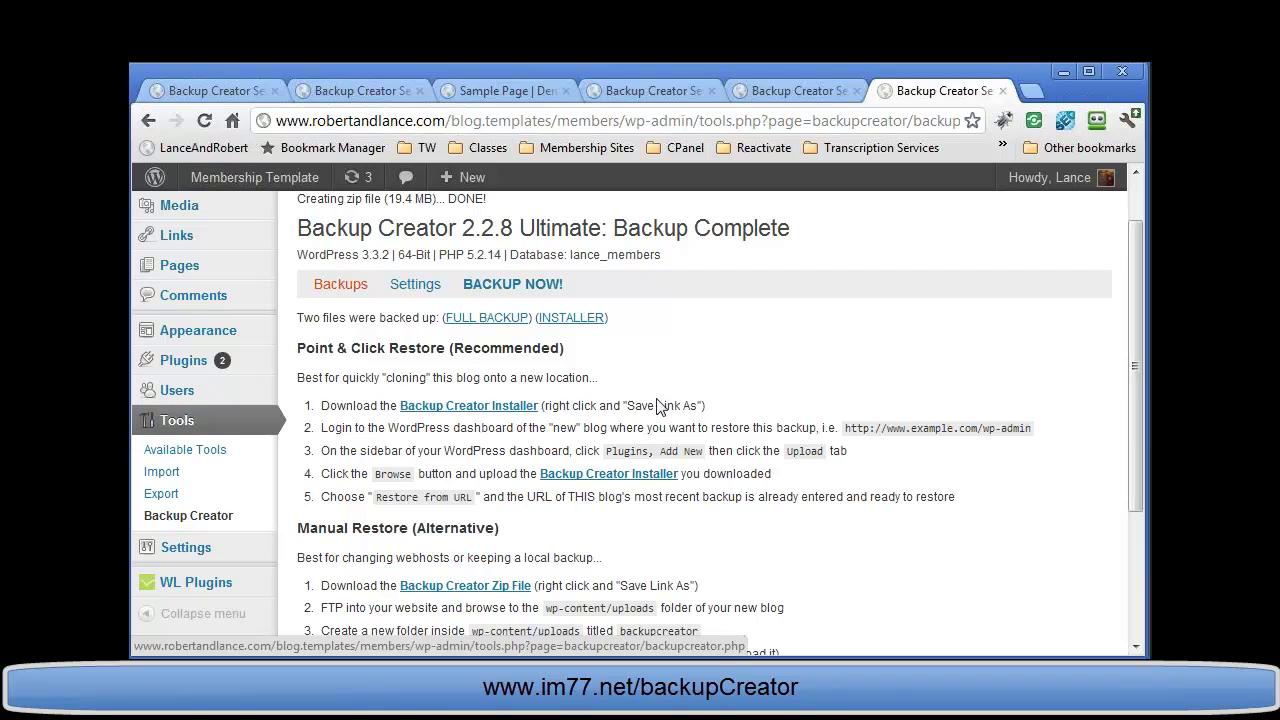
{"action": "left_click", "coordinate": [508, 465]}
{"action": "key", "text": "Left"}
{"action": "key", "text": "Left"}
{"action": "key", "text": "Left"}
{"action": "key", "text": "BackSpace"}
{"action": "key", "text": "BackSpace"}
{"action": "key", "text": "BackSpace"}
{"action": "key", "text": "BackSpace"}
{"action": "key", "text": "BackSpace"}
{"action": "type", "text": "-membersh"}
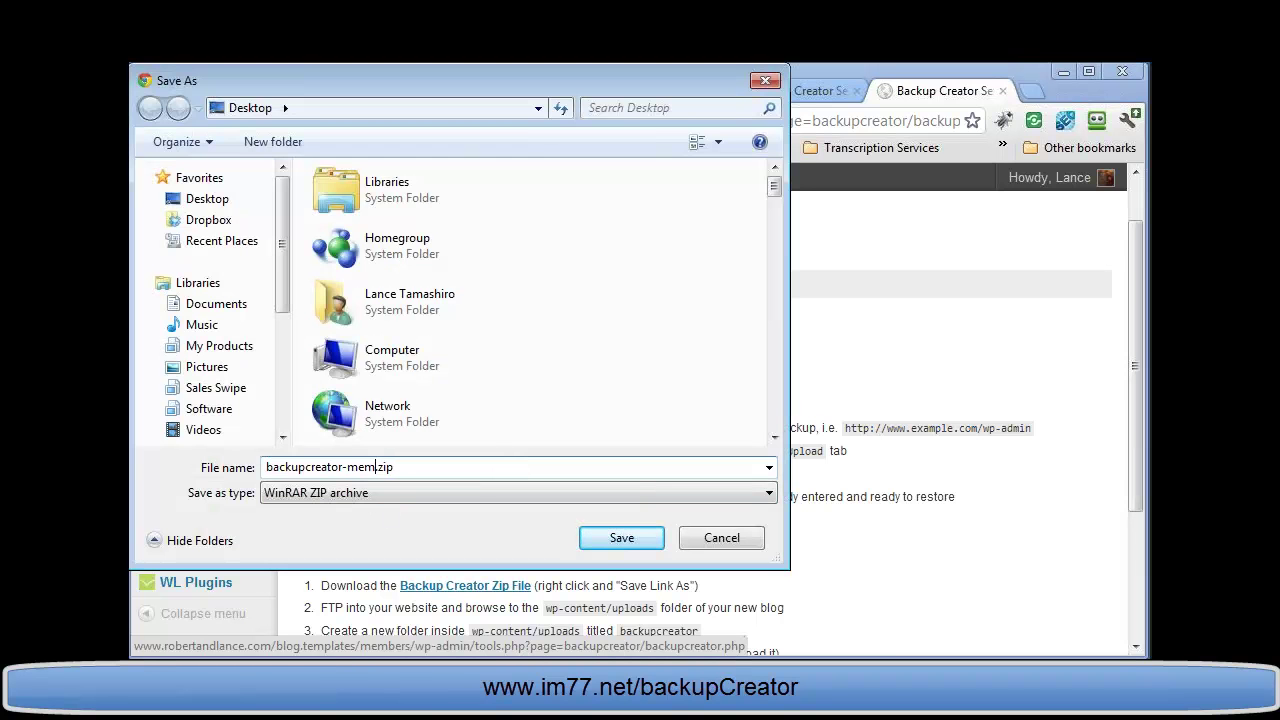
{"action": "type", "text": "ipsite"}
{"action": "left_click", "coordinate": [586, 535]}
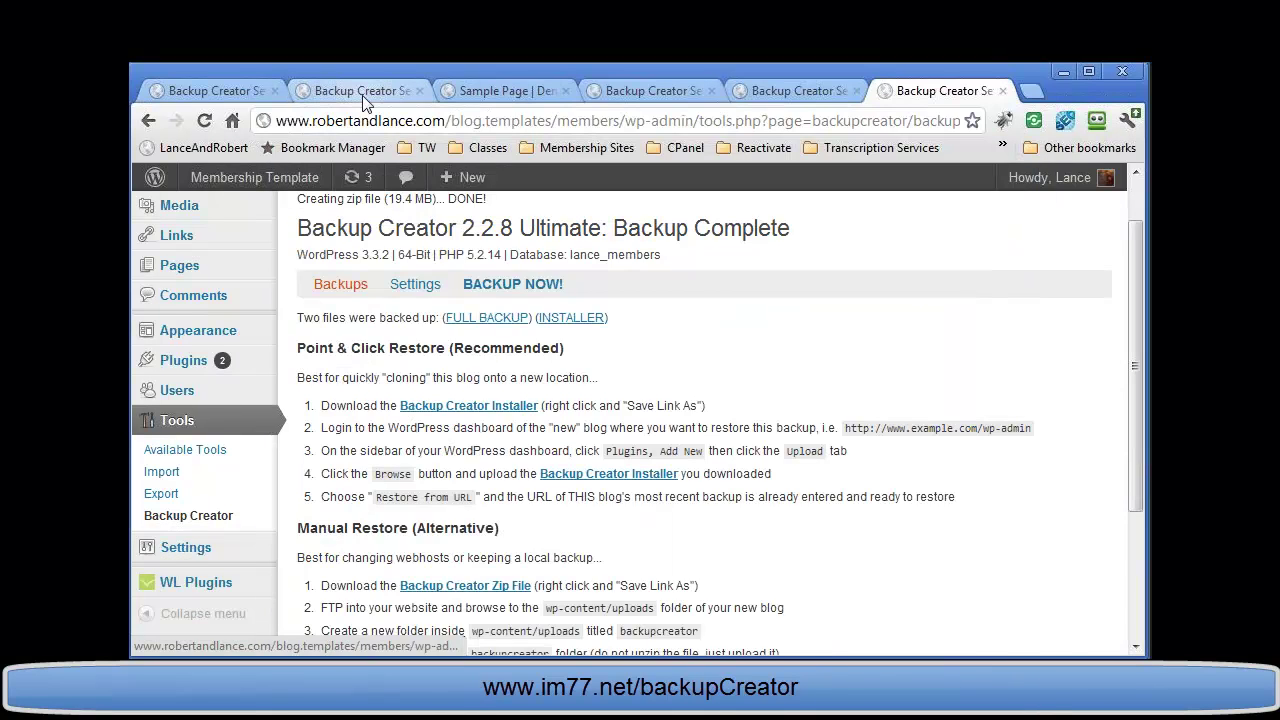
Go to membershipnewbie.com/bcdemo/wp-admin and log in to the restored site's dashboard.
{"action": "left_click", "coordinate": [362, 90]}
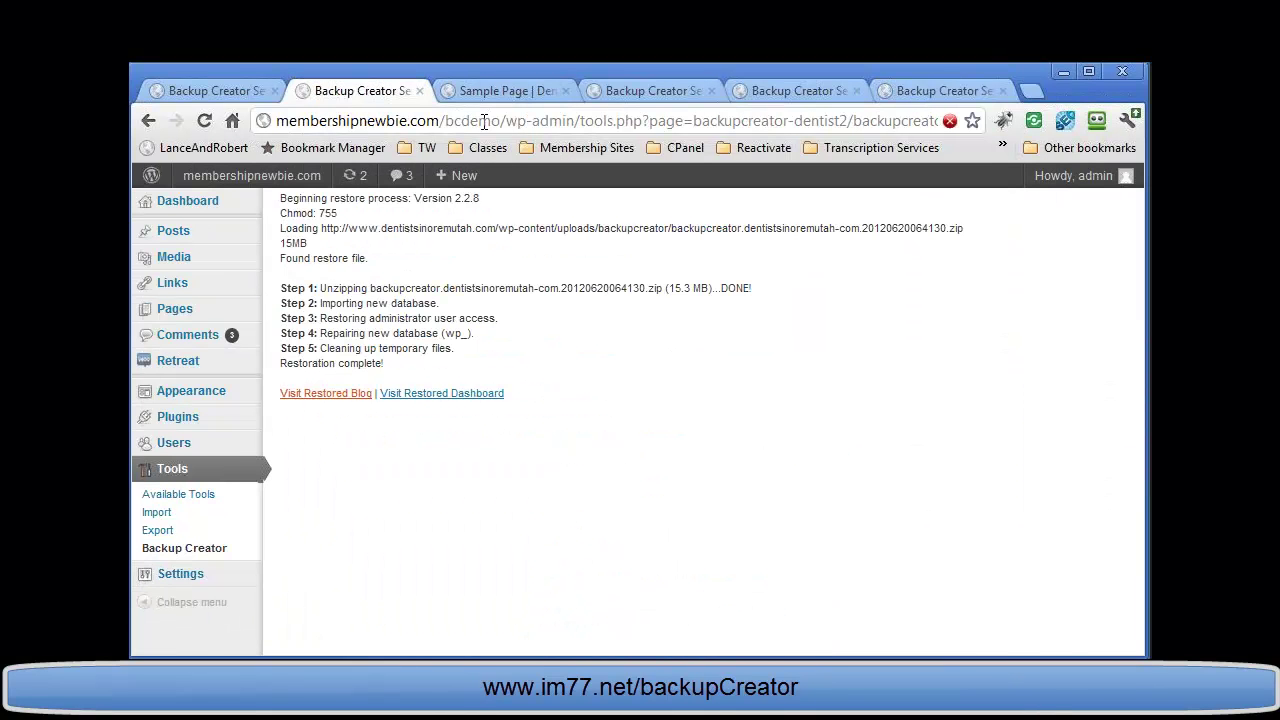
{"action": "left_click_drag", "start_coordinate": [505, 120], "coordinate": [1052, 105]}
{"action": "key", "text": "BackSpace"}
{"action": "key", "text": "Return"}
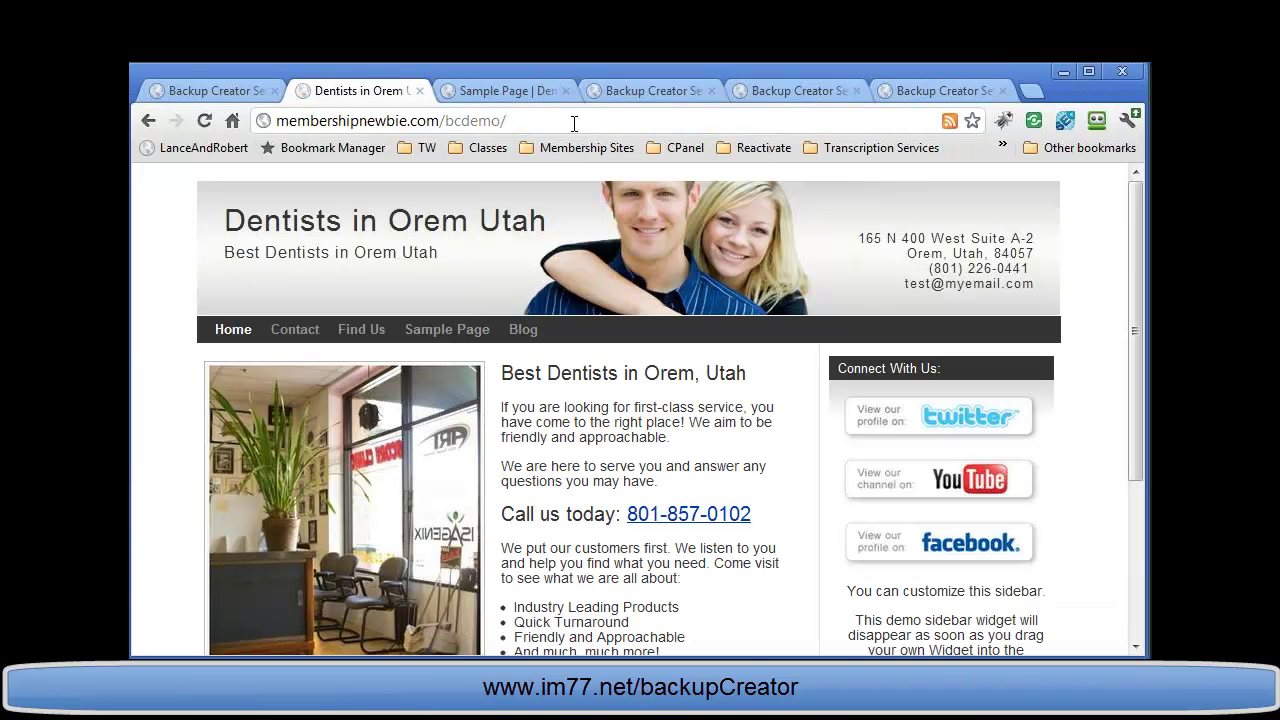
{"action": "left_click", "coordinate": [574, 123]}
{"action": "type", "text": "wp-admin"}
{"action": "key", "text": "Return"}
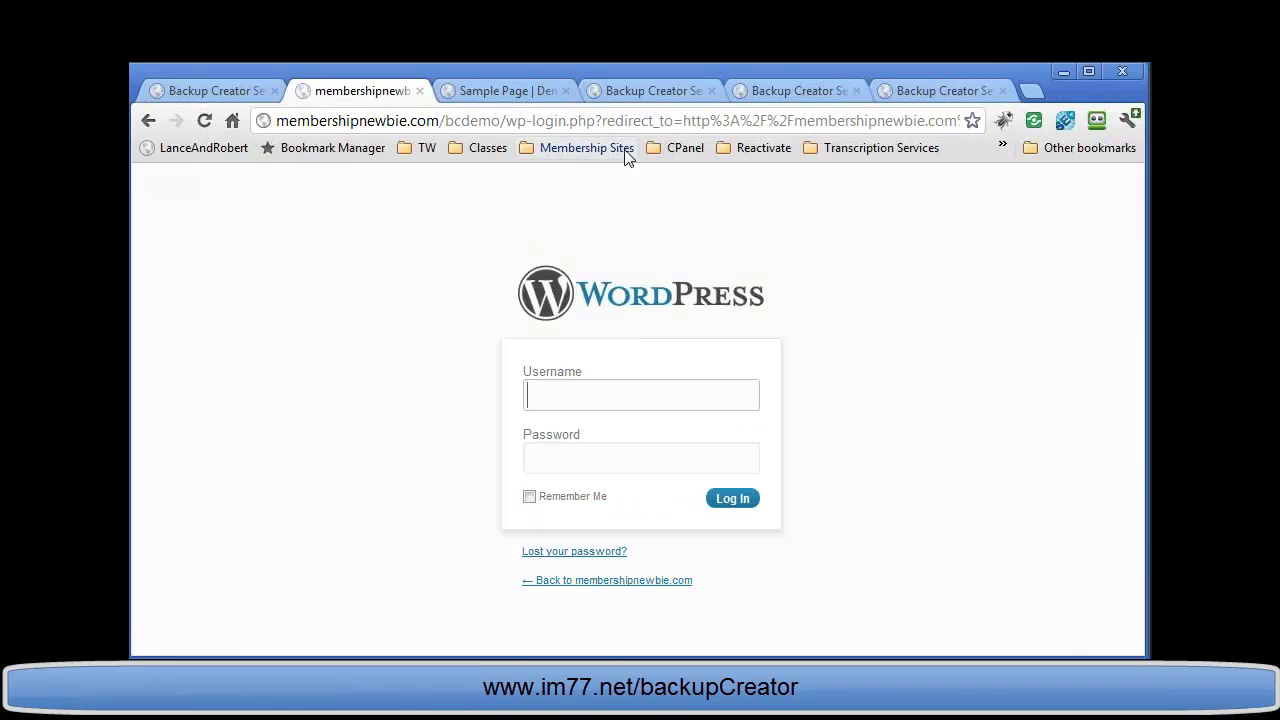
{"action": "left_click", "coordinate": [545, 650]}
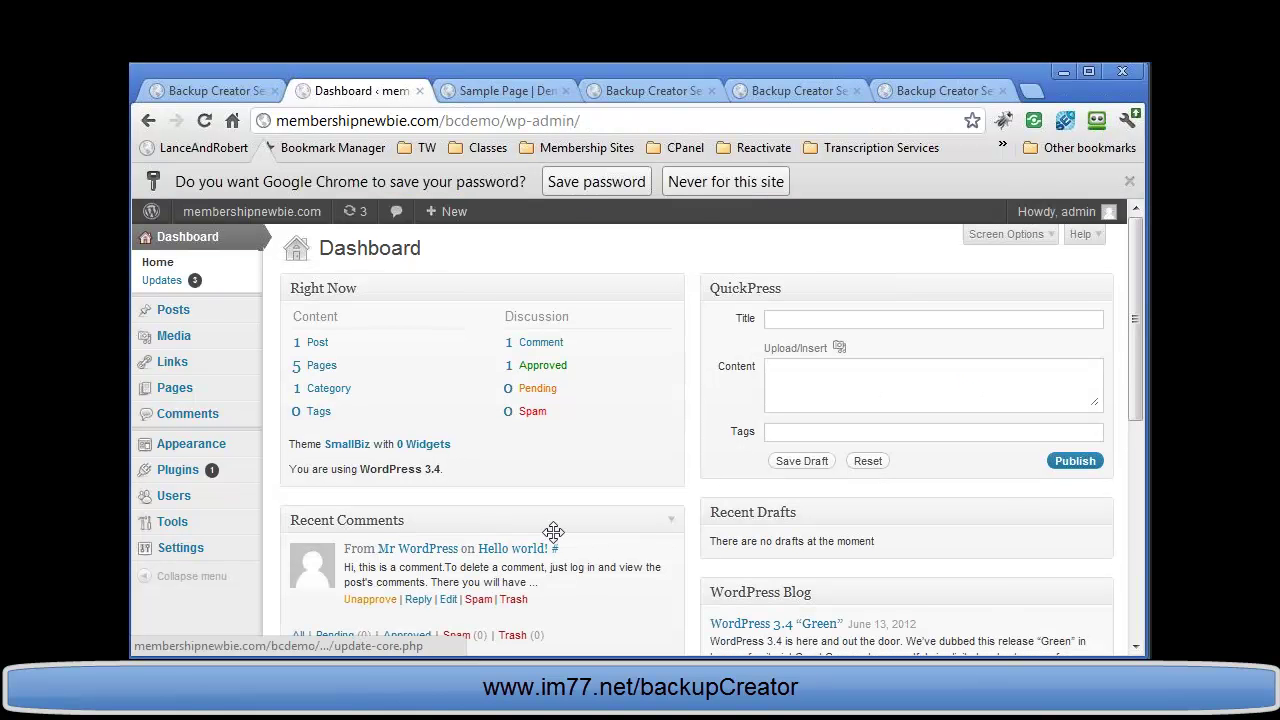
Compare the WordPress version on the bcdemo dashboard with the one on the Membership Template site's dashboard.
{"action": "left_click_drag", "start_coordinate": [460, 469], "coordinate": [361, 465]}
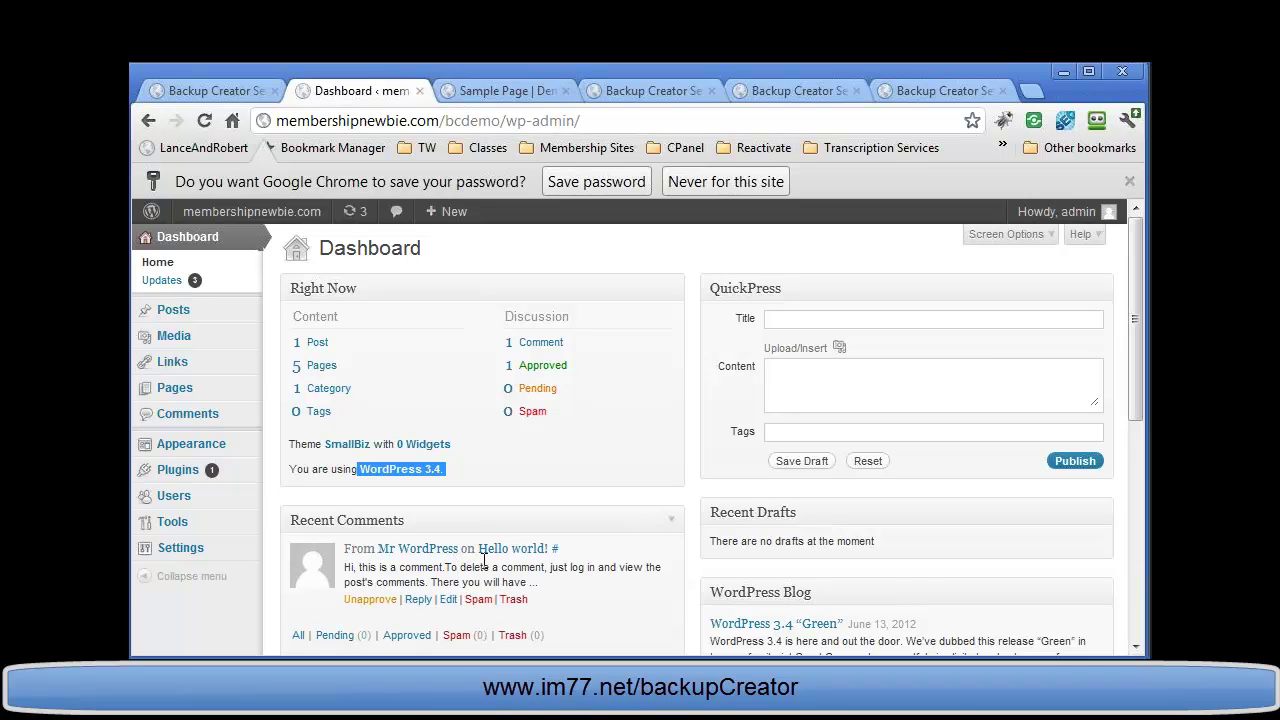
{"action": "left_click", "coordinate": [930, 90]}
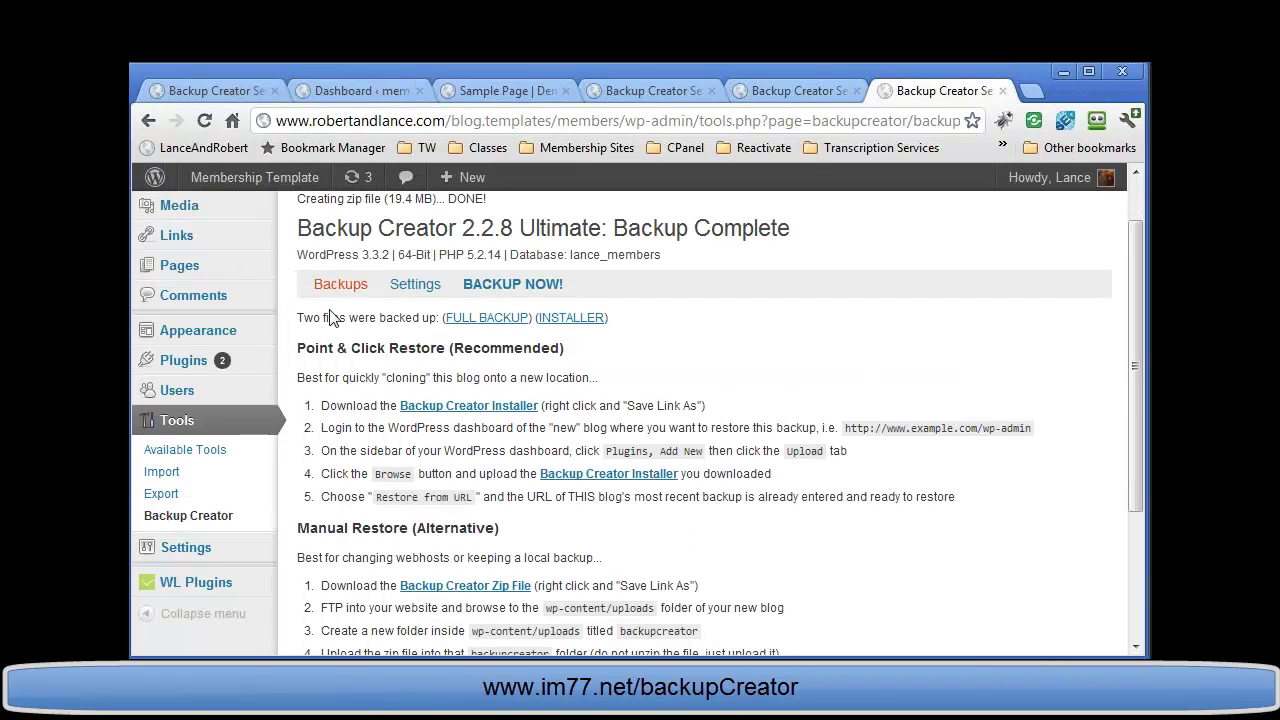
{"action": "scroll", "coordinate": [328, 322], "scroll_direction": "up", "scroll_amount": 1}
{"action": "scroll", "coordinate": [328, 322], "scroll_direction": "up", "scroll_amount": 1}
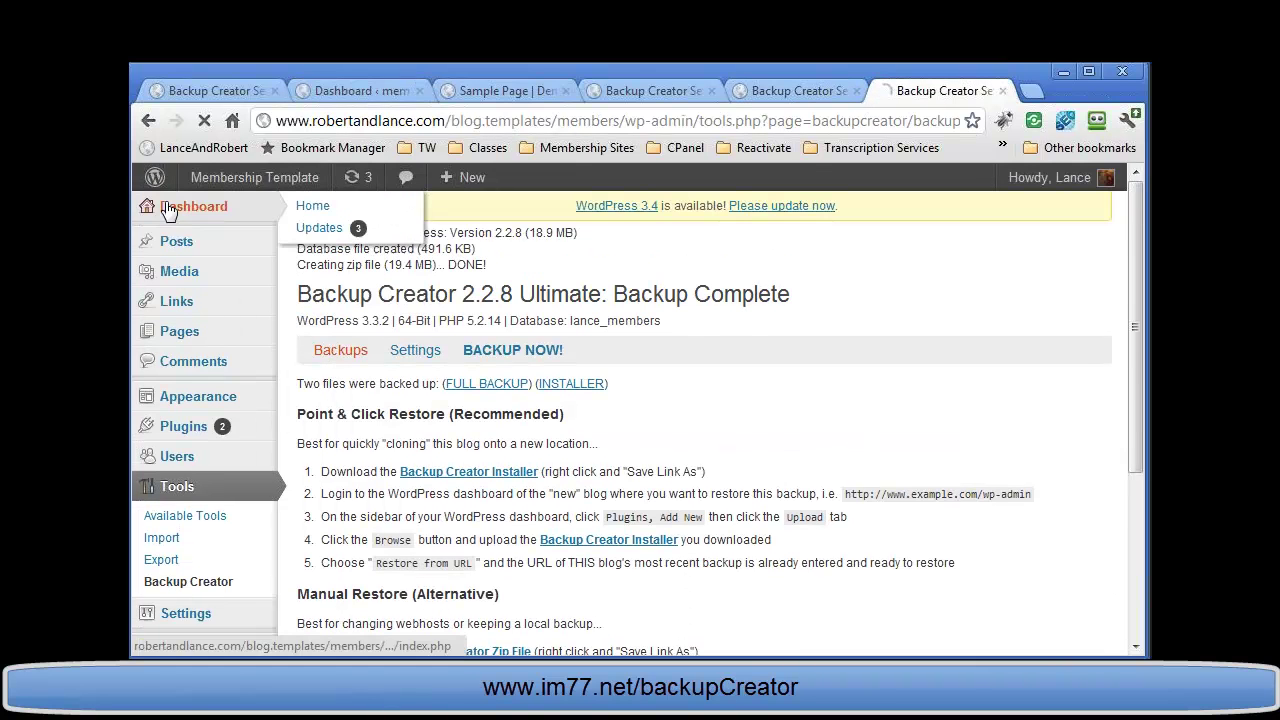
{"action": "left_click", "coordinate": [171, 207]}
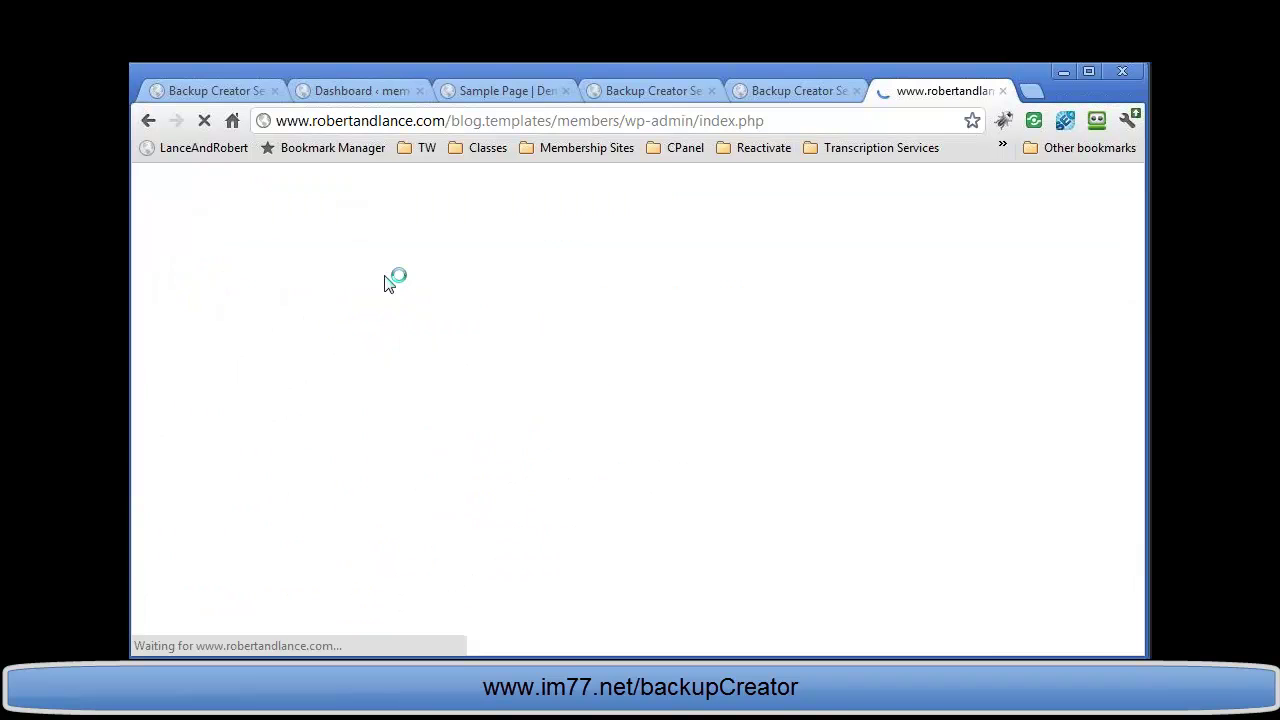
{"action": "double_click", "coordinate": [475, 530]}
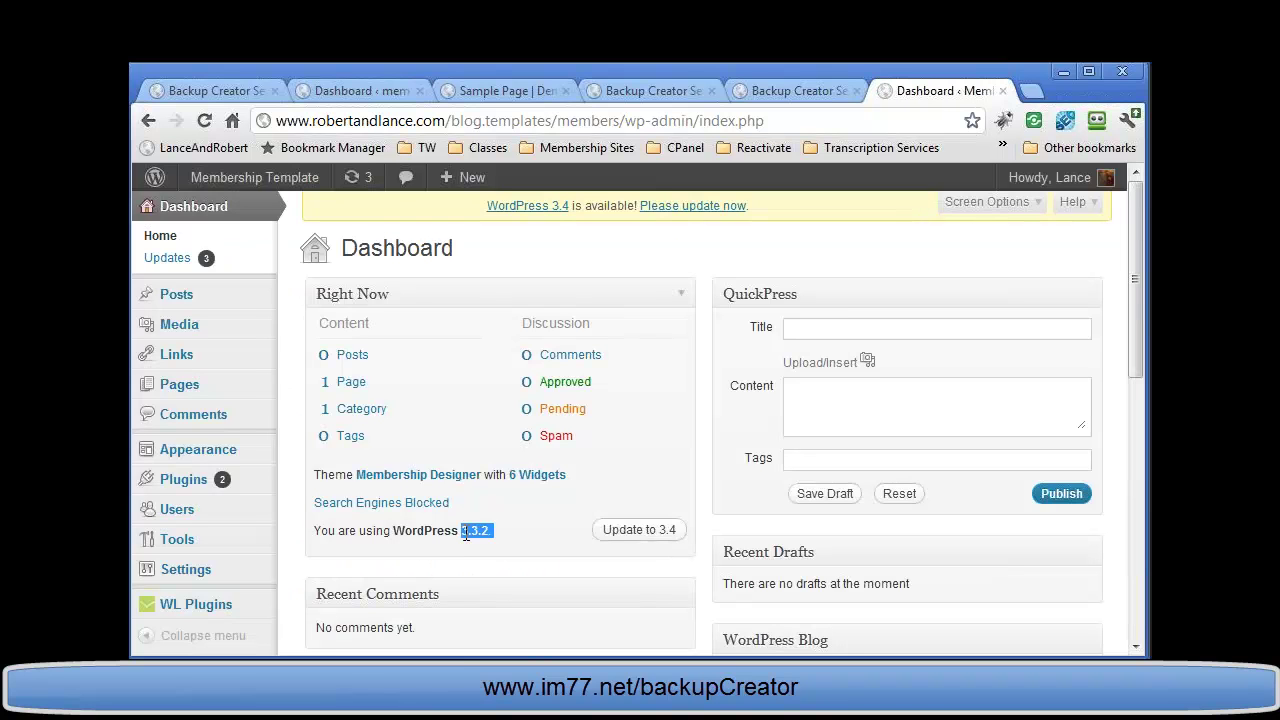
Close the two leftover Backup Creator pages and the dentist site's Sample Page, keeping the Membership Template dashboard open.
{"action": "left_click", "coordinate": [803, 88]}
{"action": "key", "text": "ctrl+w"}
{"action": "left_click", "coordinate": [652, 92]}
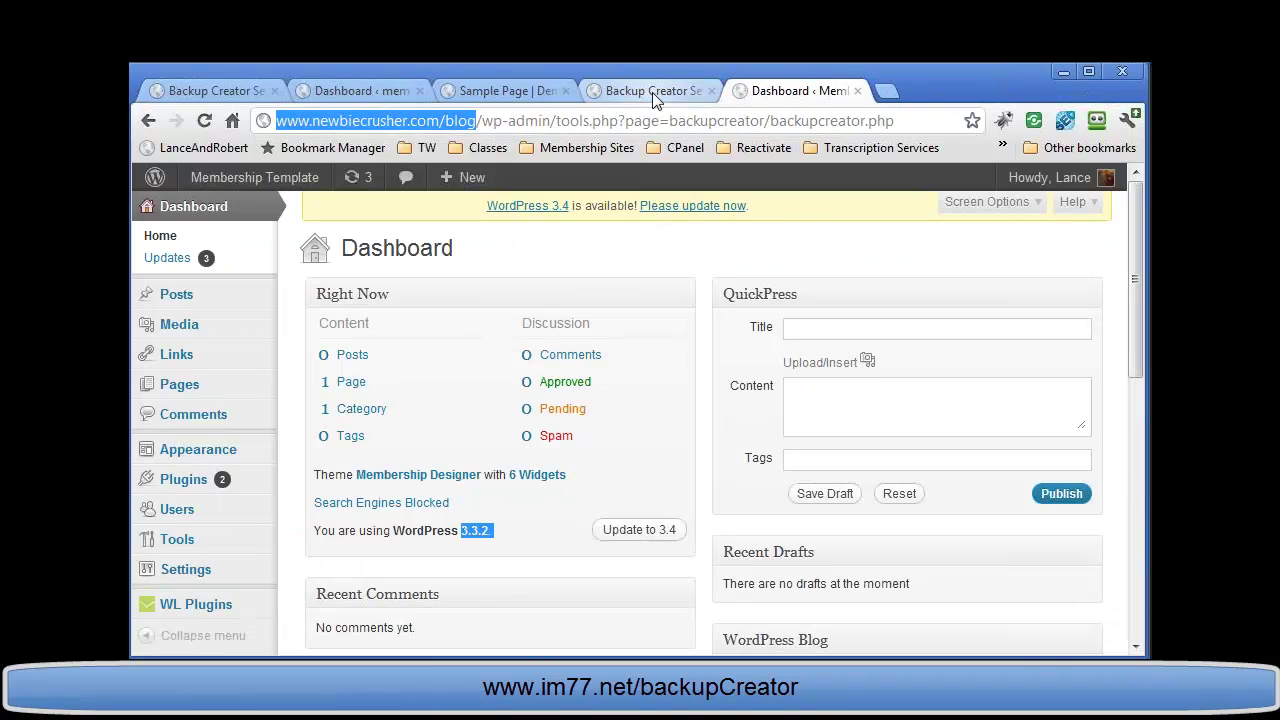
{"action": "key", "text": "ctrl+w"}
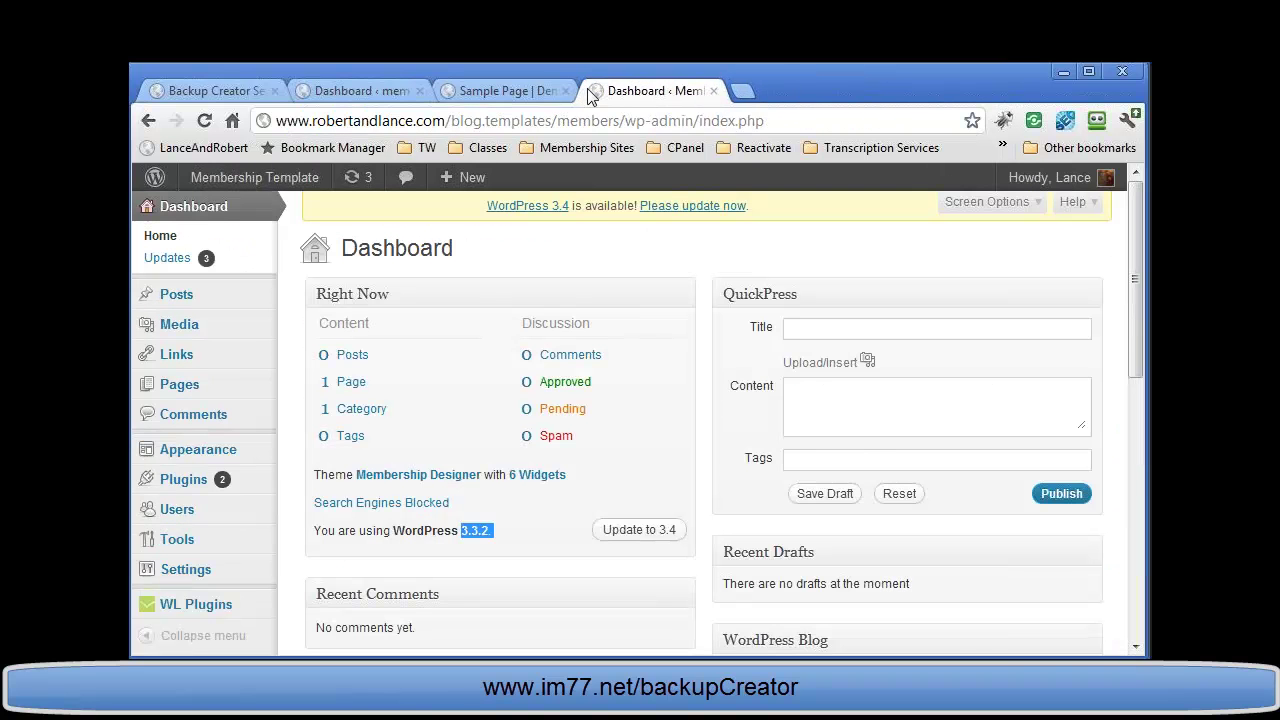
{"action": "left_click", "coordinate": [527, 92]}
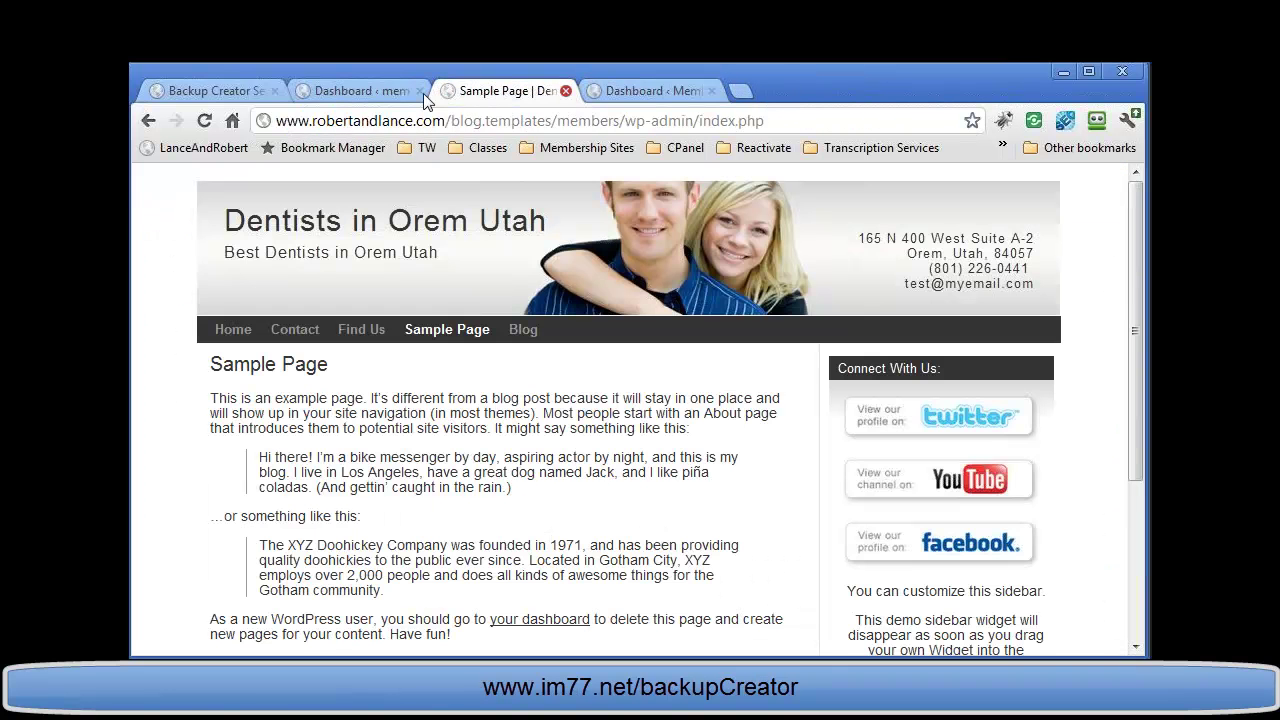
{"action": "left_click", "coordinate": [566, 92]}
Upload backupcreator-membershipsite.zip as a new plugin on the membershipnewbie.com/bcdemo site, then install and activate it.
{"action": "left_click", "coordinate": [391, 90]}
{"action": "mouse_move", "coordinate": [175, 470]}
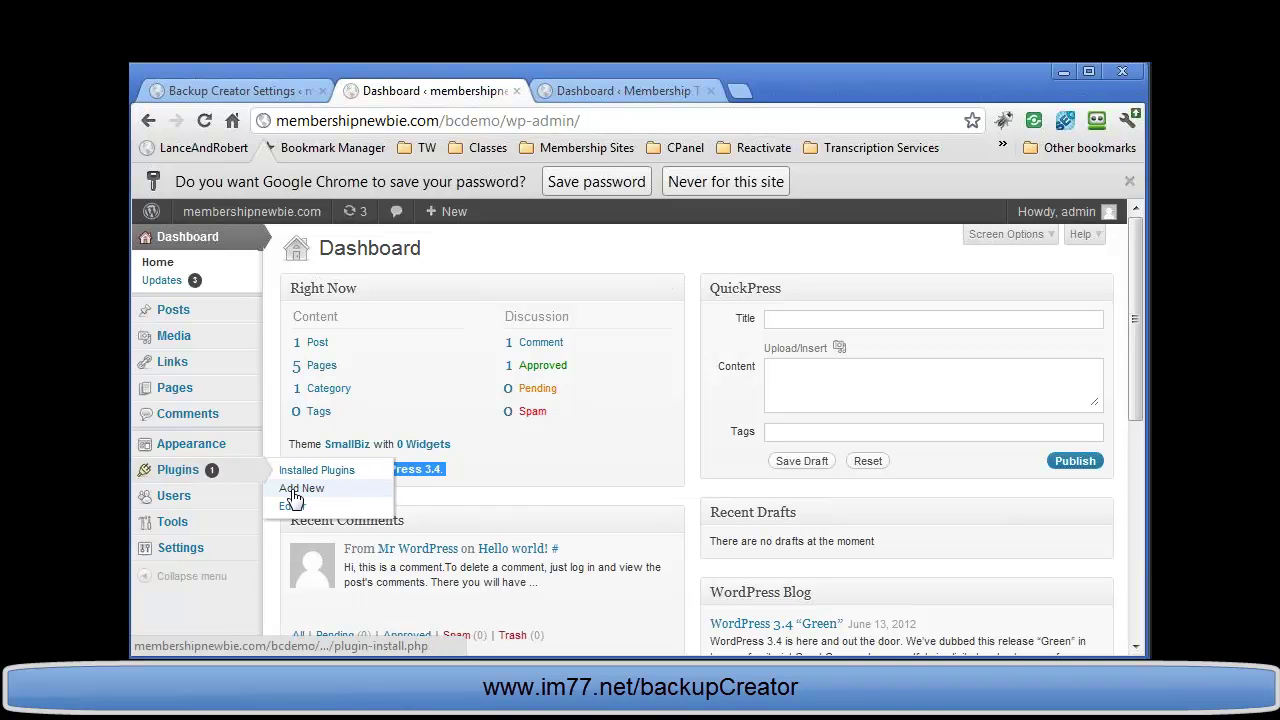
{"action": "left_click", "coordinate": [295, 490]}
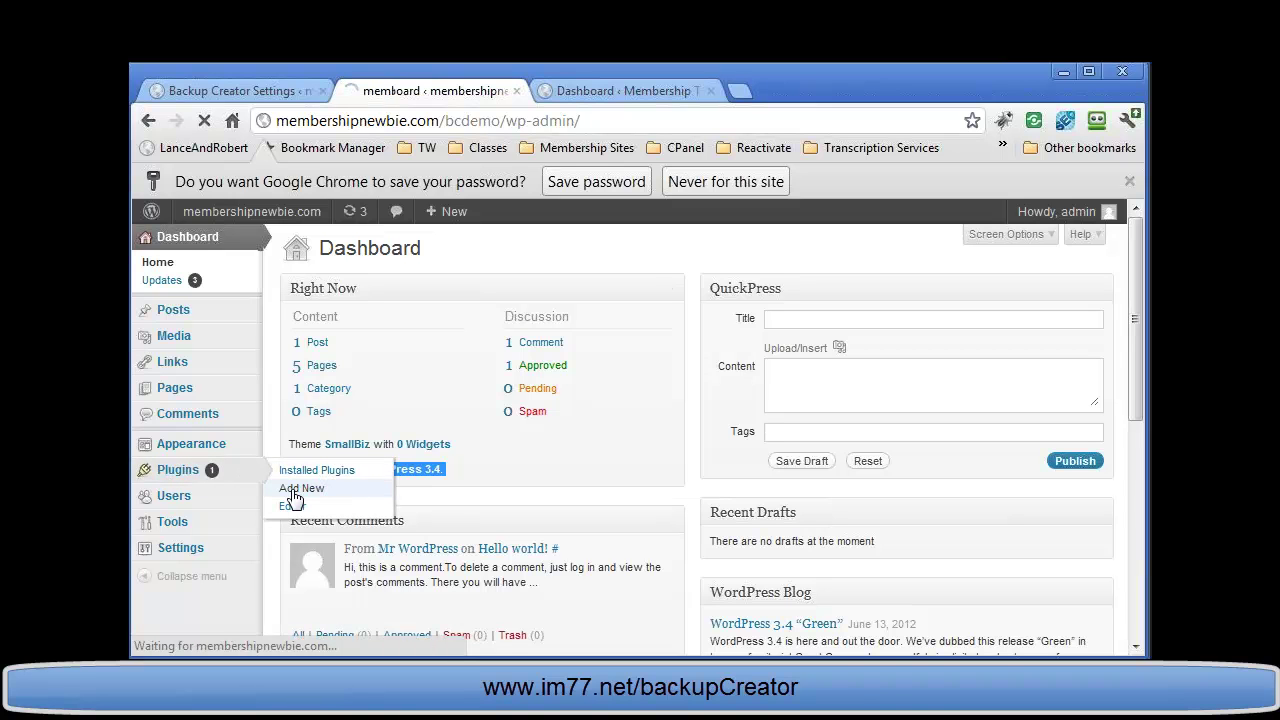
{"action": "left_click", "coordinate": [350, 250]}
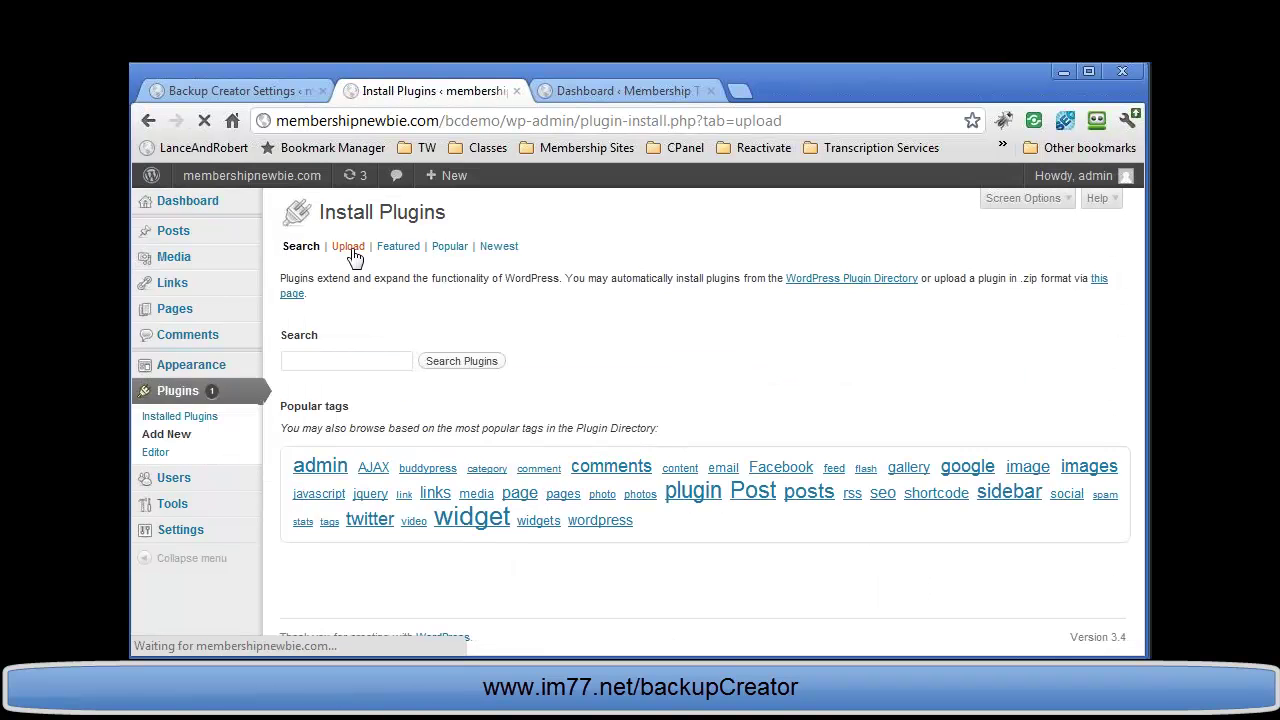
{"action": "left_click", "coordinate": [335, 355]}
{"action": "type", "text": "backup"}
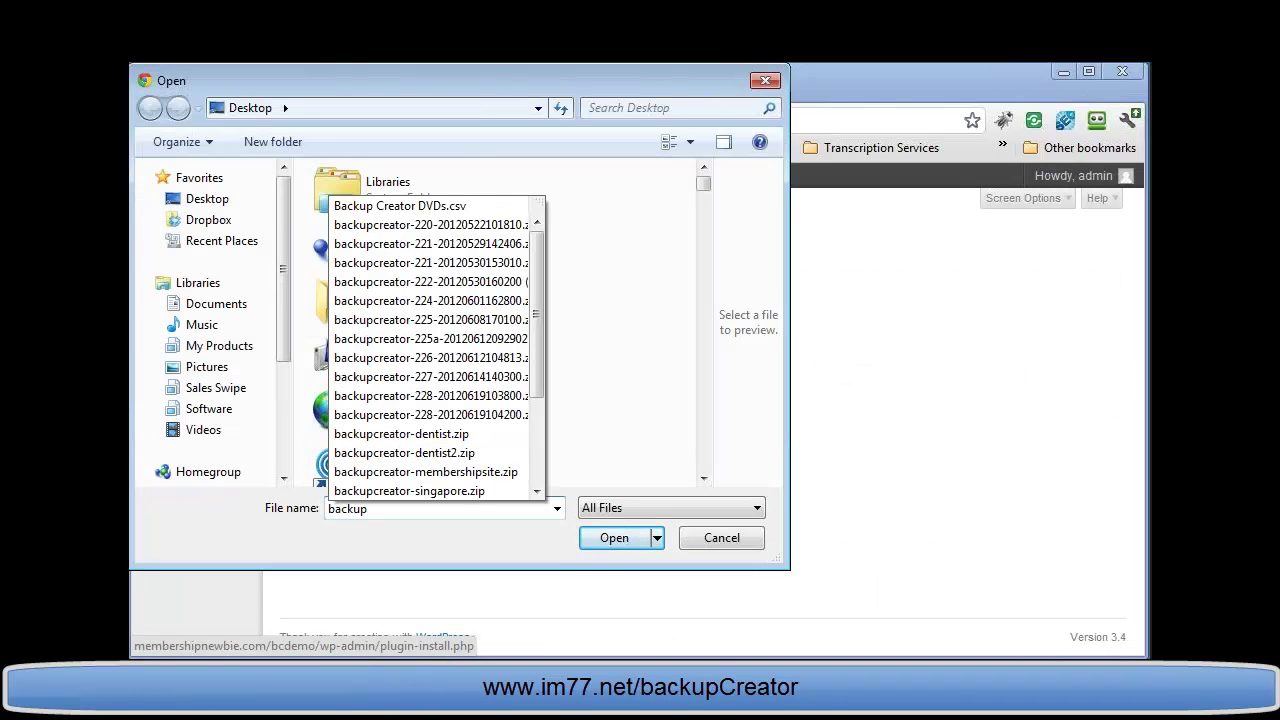
{"action": "left_click", "coordinate": [505, 472]}
{"action": "left_click", "coordinate": [600, 540]}
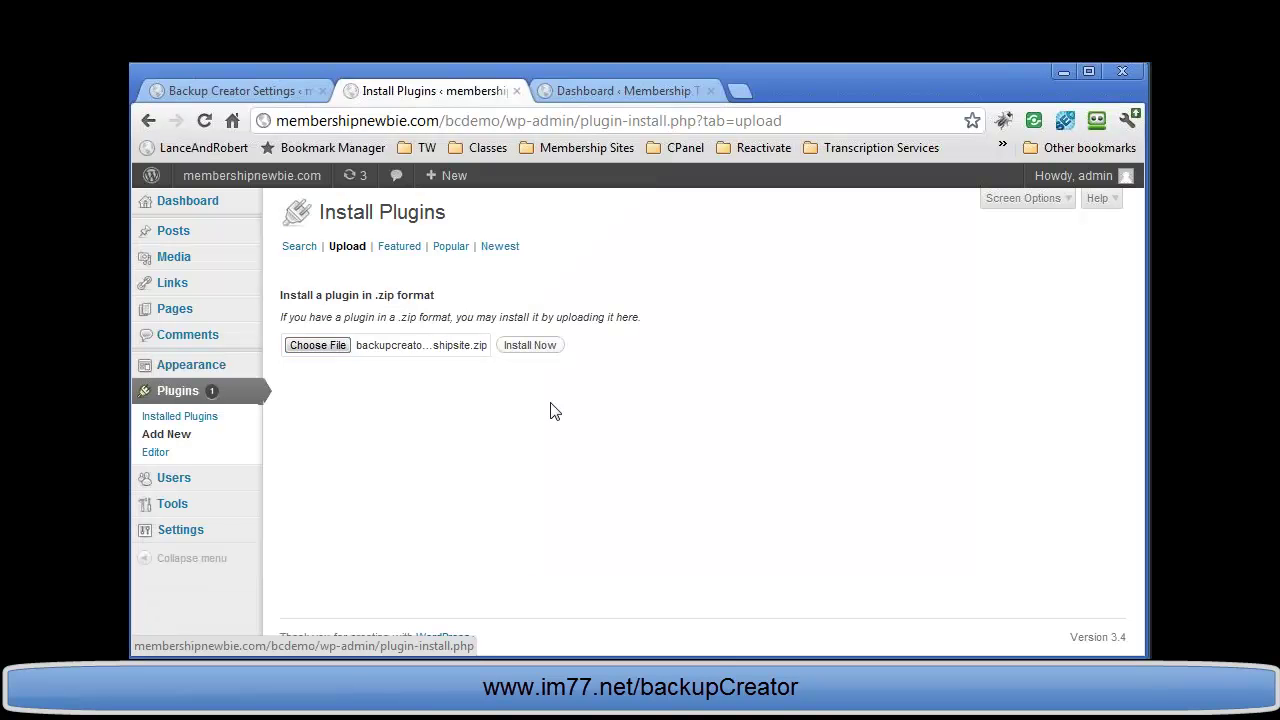
{"action": "left_click", "coordinate": [545, 358]}
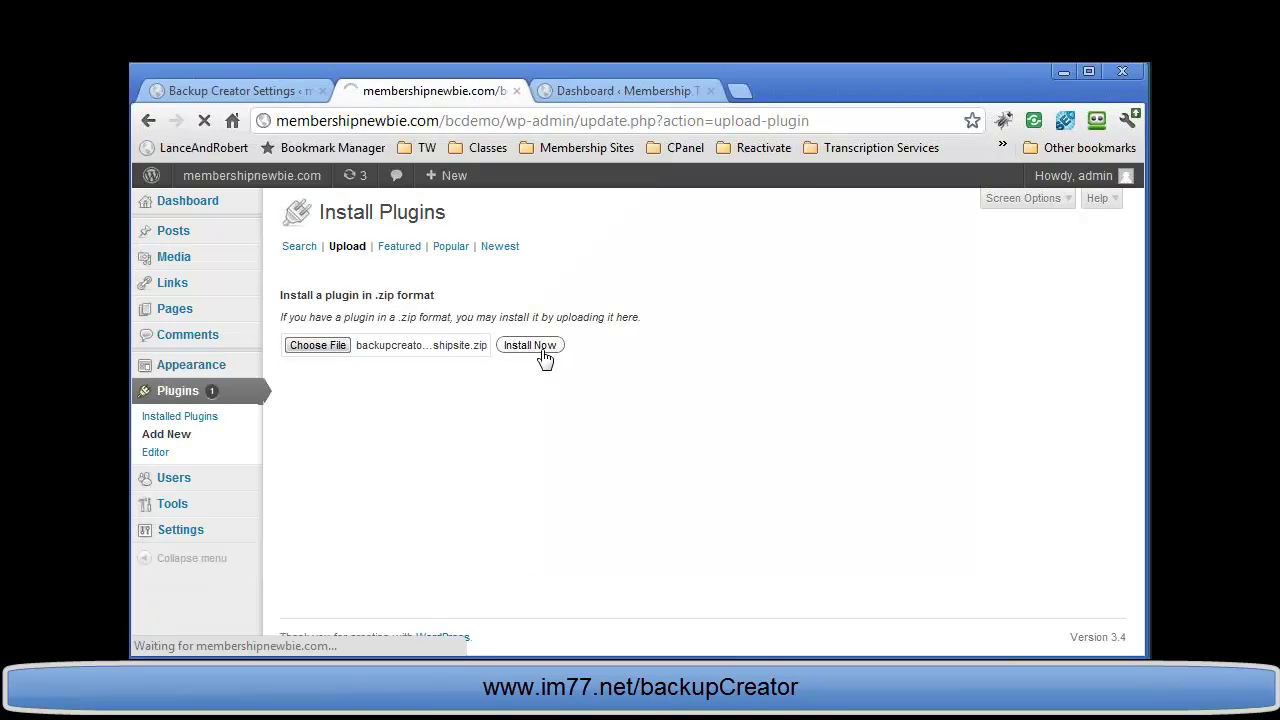
{"action": "left_click", "coordinate": [330, 324]}
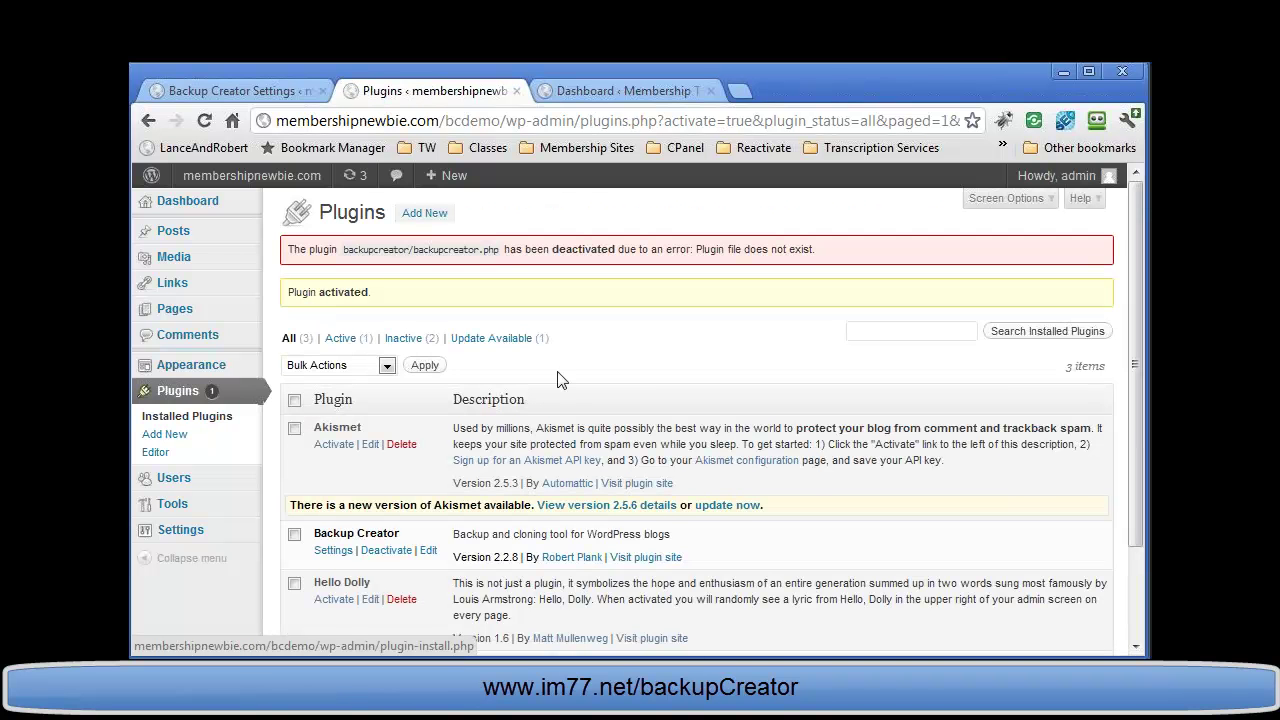
Open the Backup Creator plugin's settings and restore the site from the prefilled robertandlance.com backup URL, checking the Membership Template dashboard during the restore.
{"action": "scroll", "coordinate": [558, 380], "scroll_direction": "down", "scroll_amount": 2}
{"action": "left_click", "coordinate": [333, 465]}
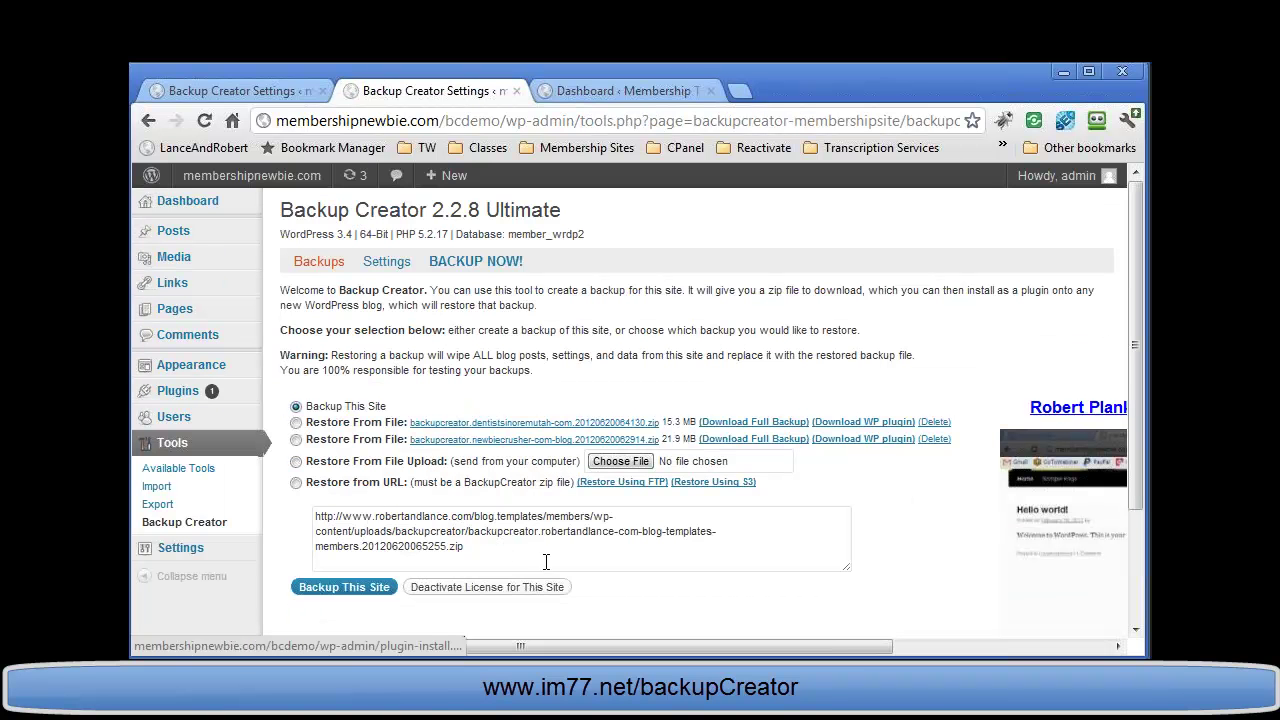
{"action": "left_click", "coordinate": [502, 548]}
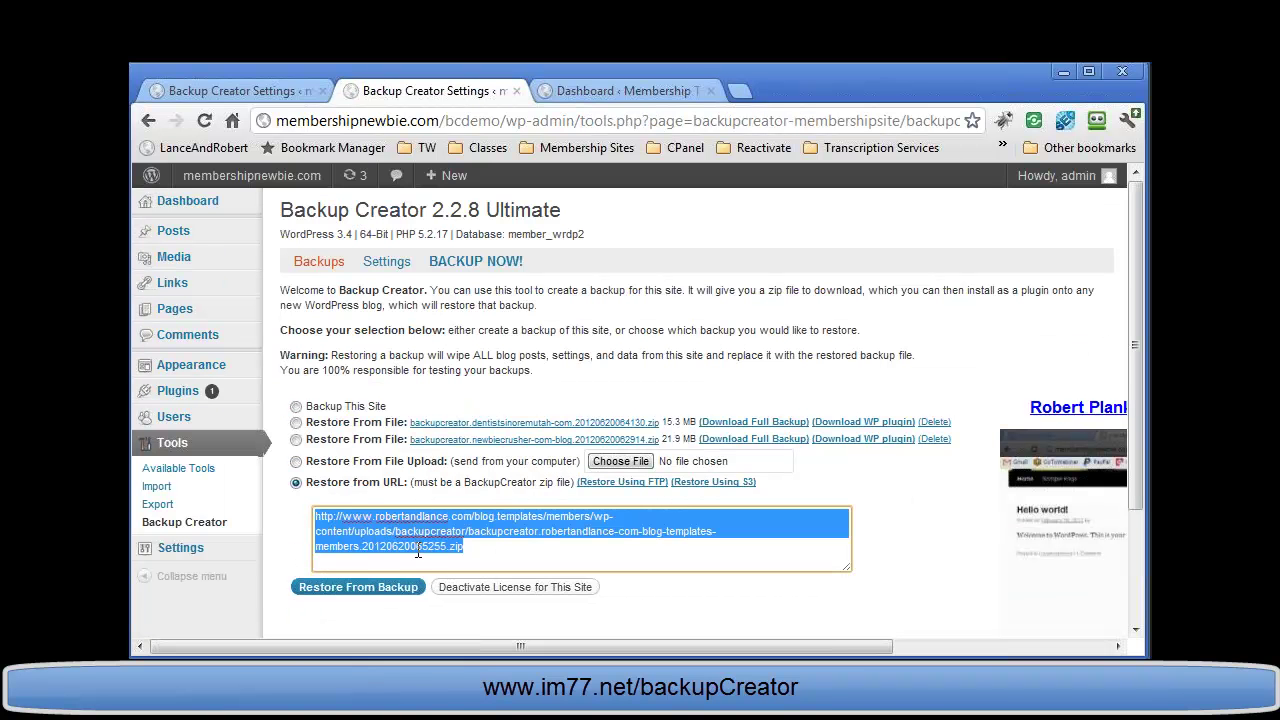
{"action": "left_click", "coordinate": [362, 590]}
{"action": "left_click", "coordinate": [645, 402]}
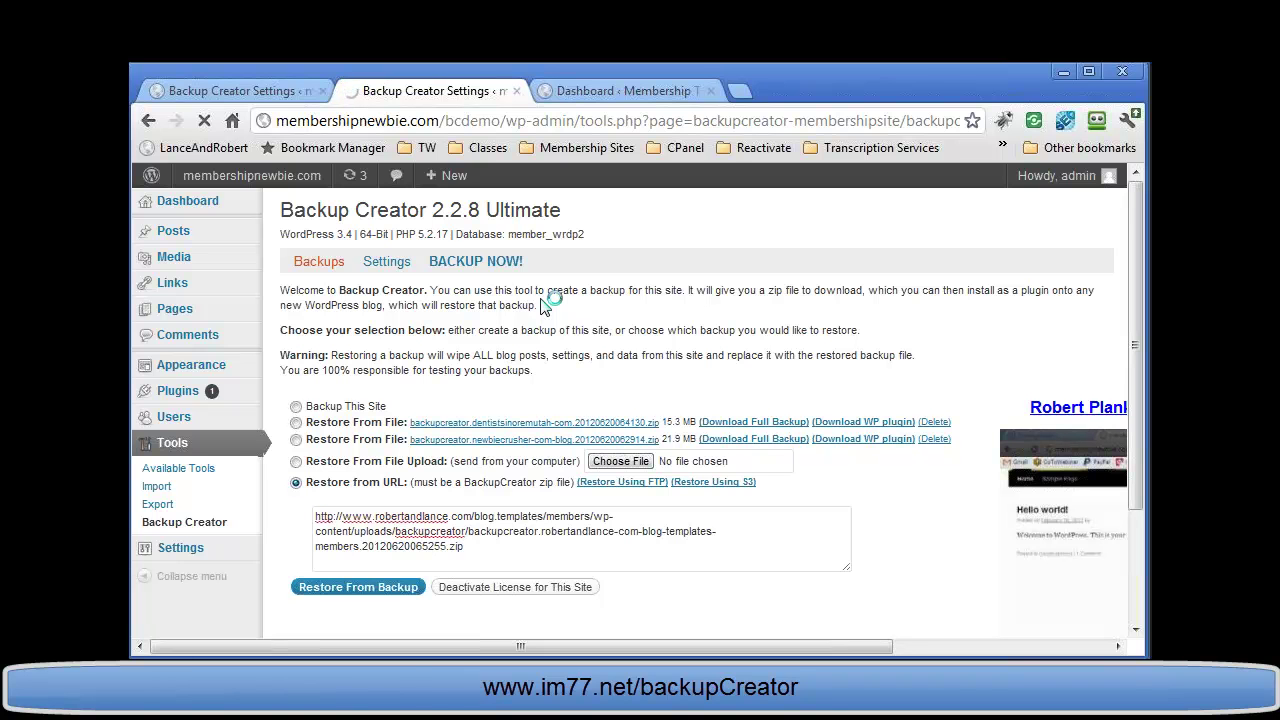
{"action": "left_click", "coordinate": [679, 92]}
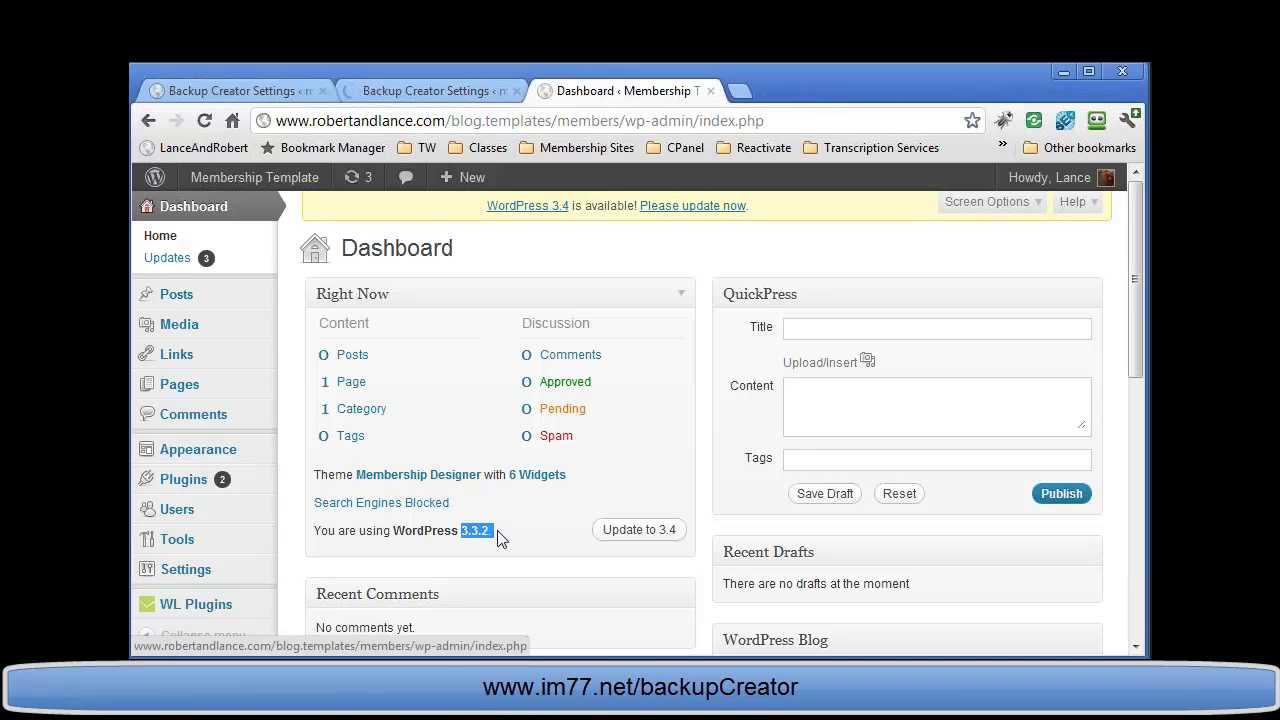
{"action": "left_click", "coordinate": [458, 91]}
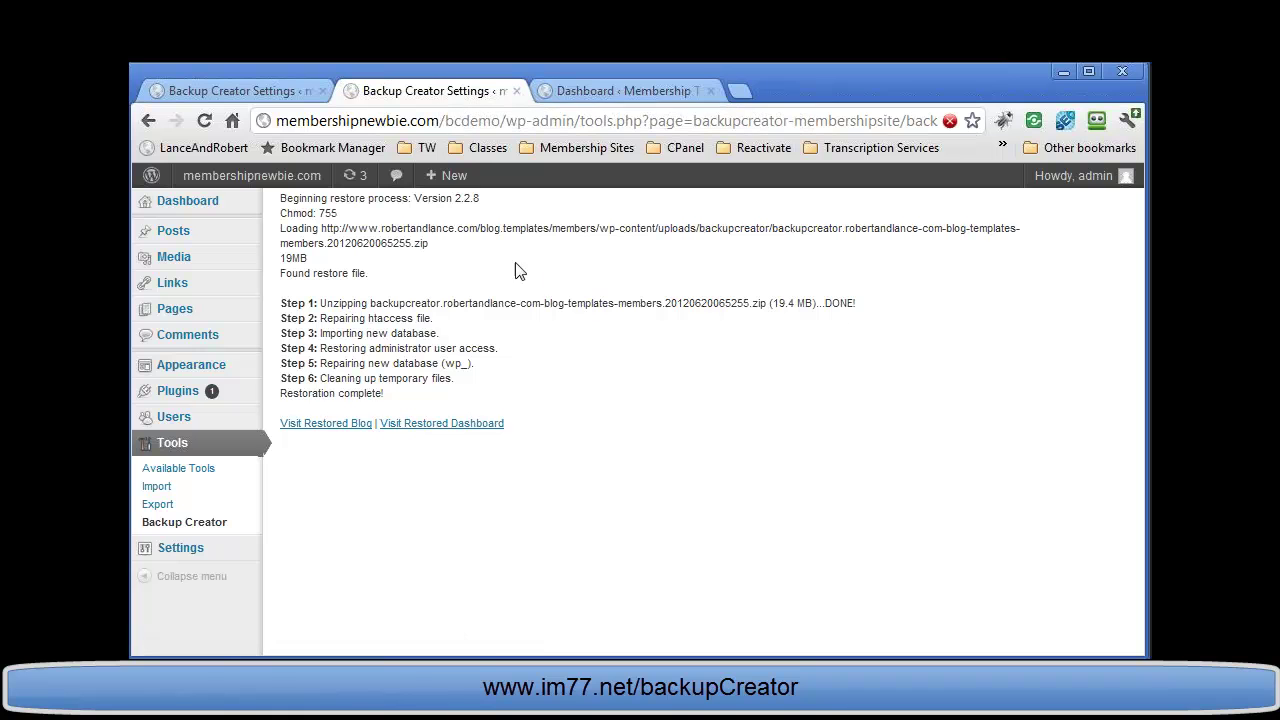
Visit the restored blog, log in using the username and password from the saved login, and open its dashboard.
{"action": "left_click", "coordinate": [343, 424]}
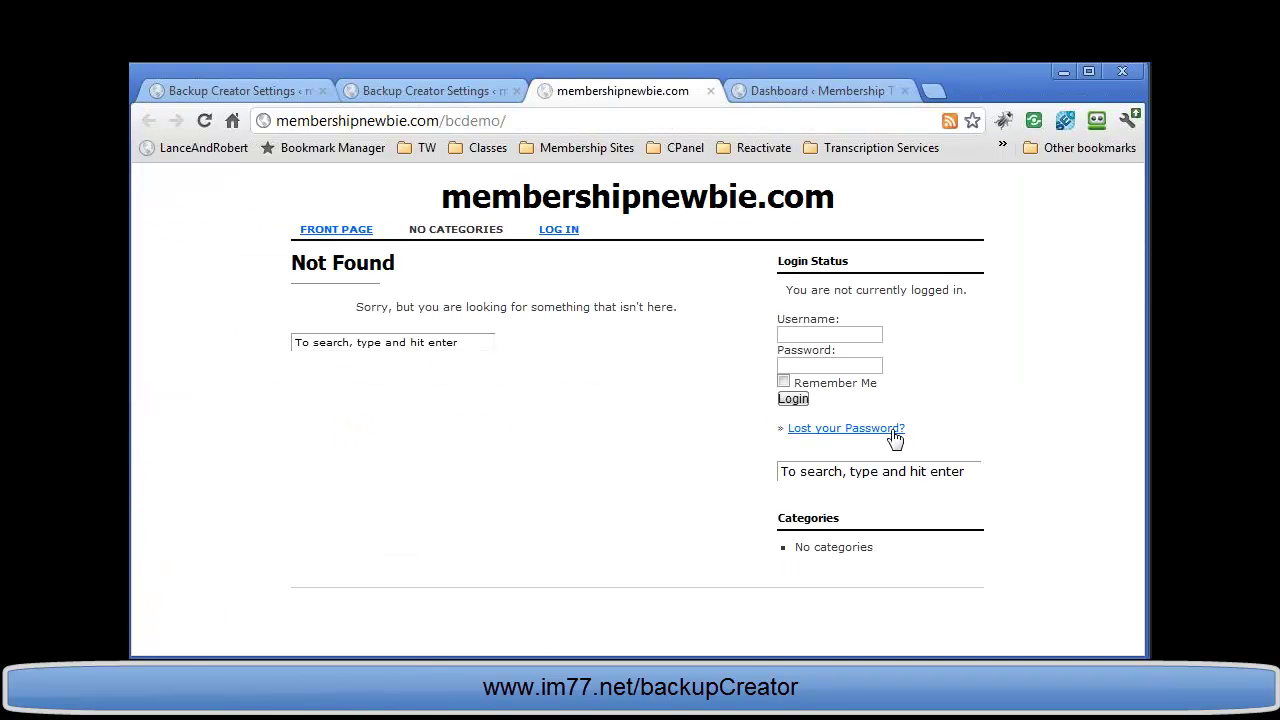
{"action": "left_click", "coordinate": [1087, 121]}
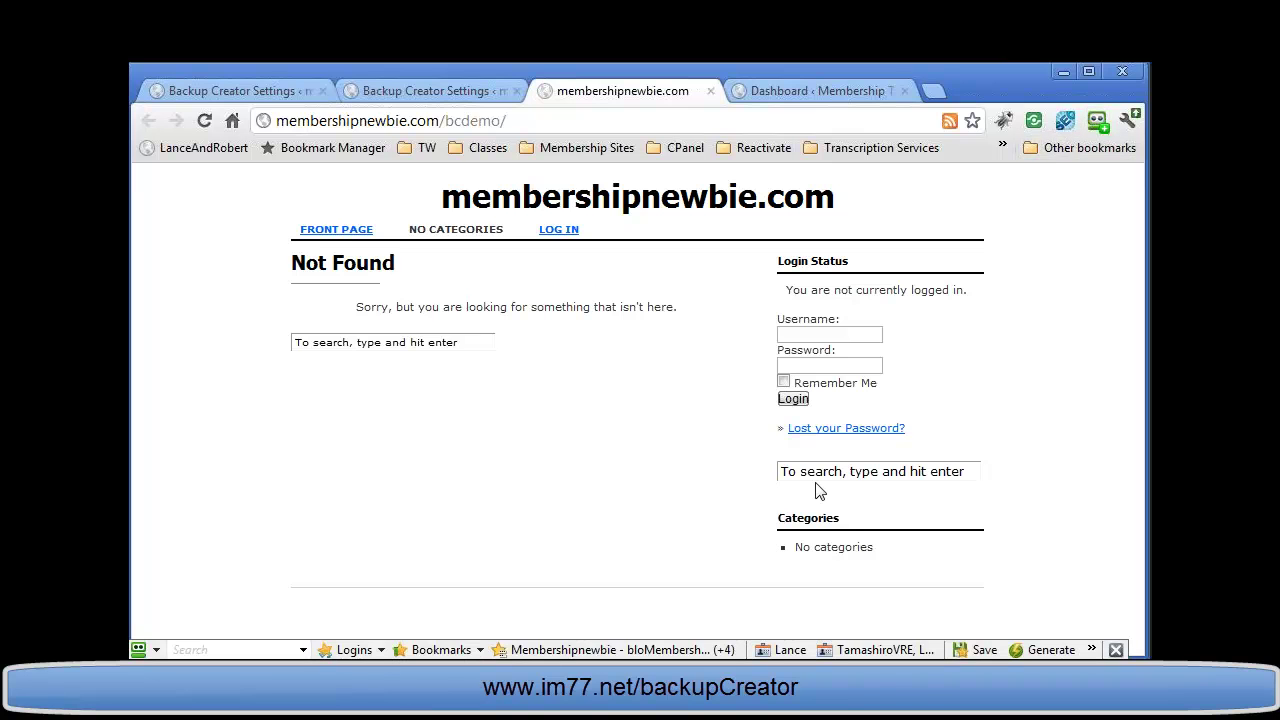
{"action": "left_click", "coordinate": [686, 650]}
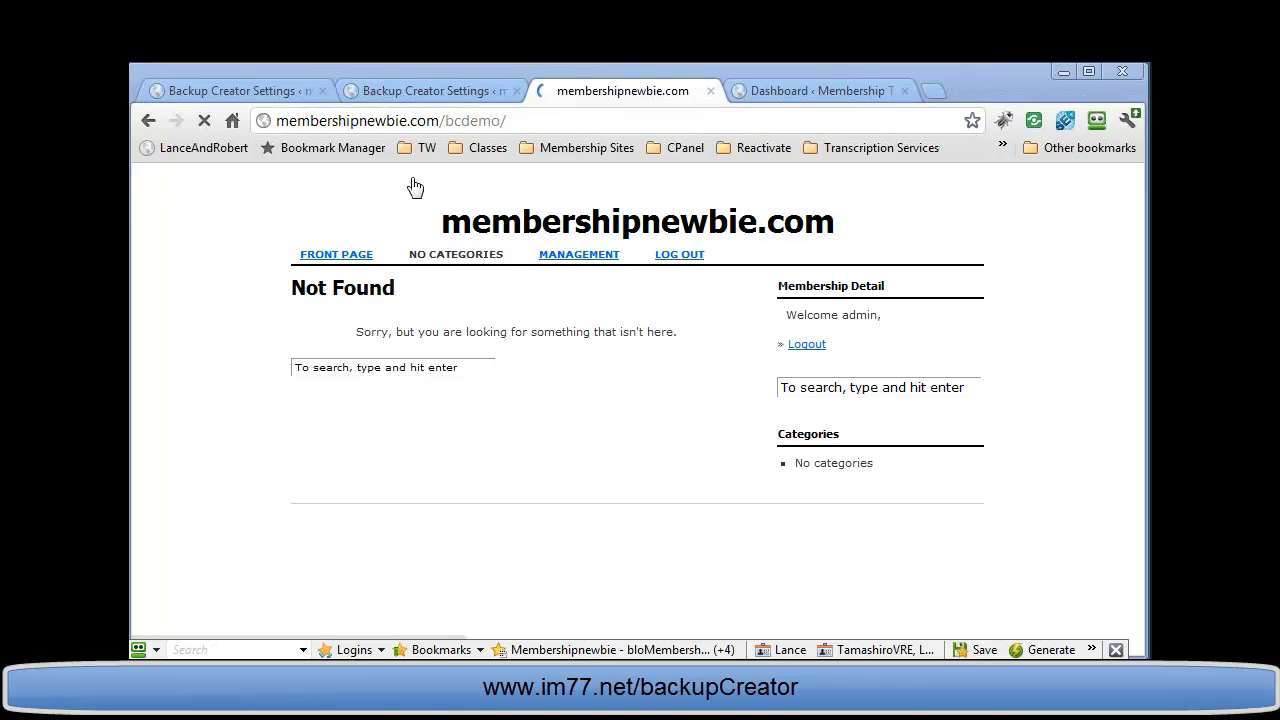
{"action": "left_click", "coordinate": [230, 248]}
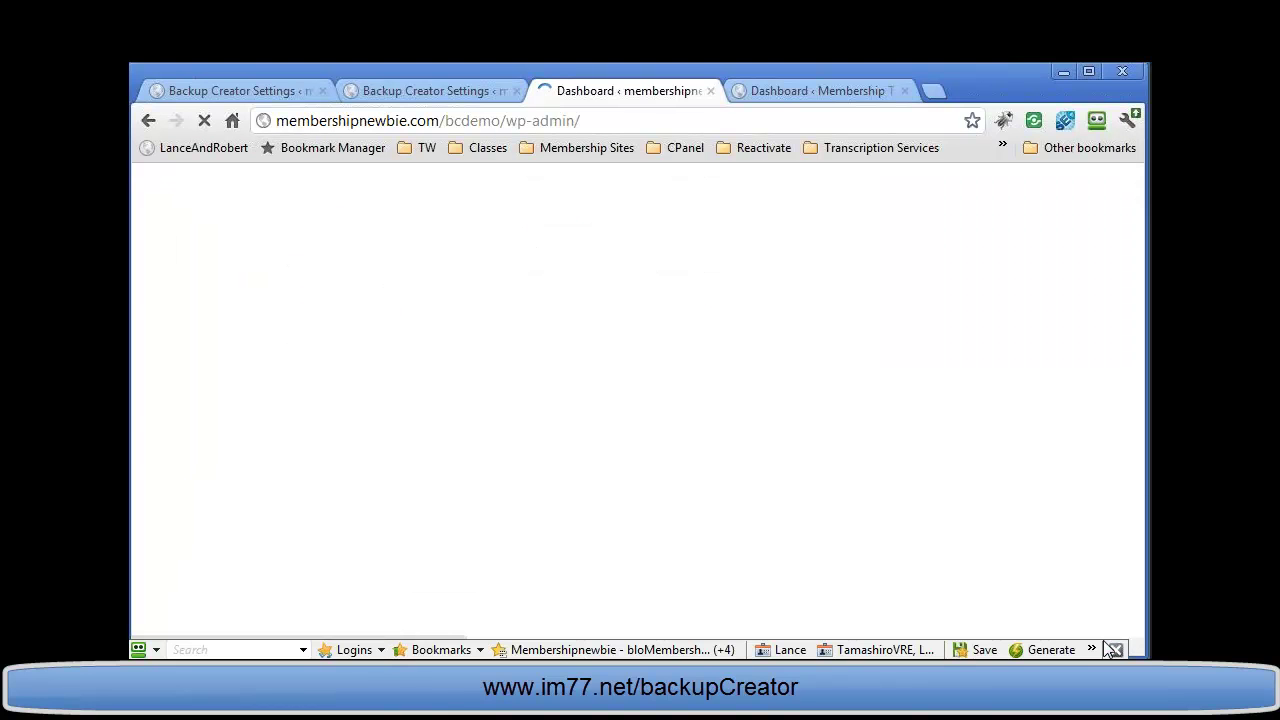
Check the cloned site's WordPress version on its dashboard and the membership stats on the WishList Member dashboard.
{"action": "left_click_drag", "start_coordinate": [460, 485], "coordinate": [429, 485]}
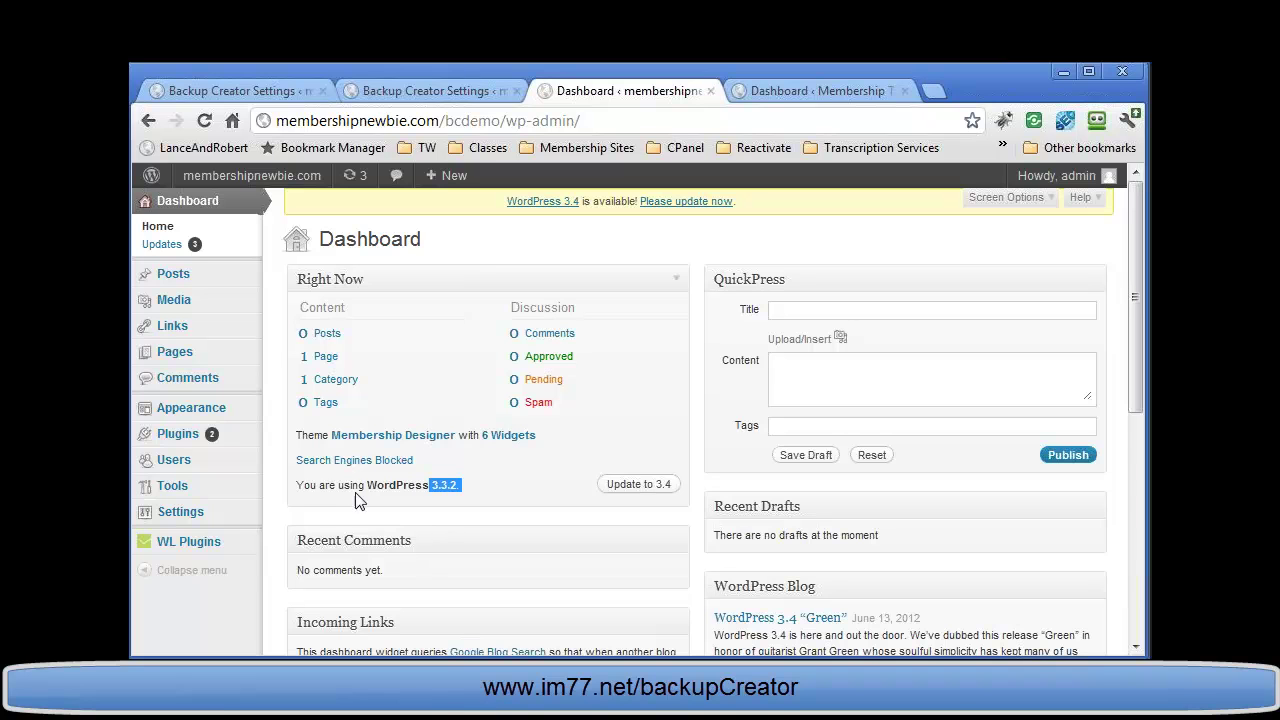
{"action": "mouse_move", "coordinate": [208, 548]}
{"action": "left_click", "coordinate": [310, 551]}
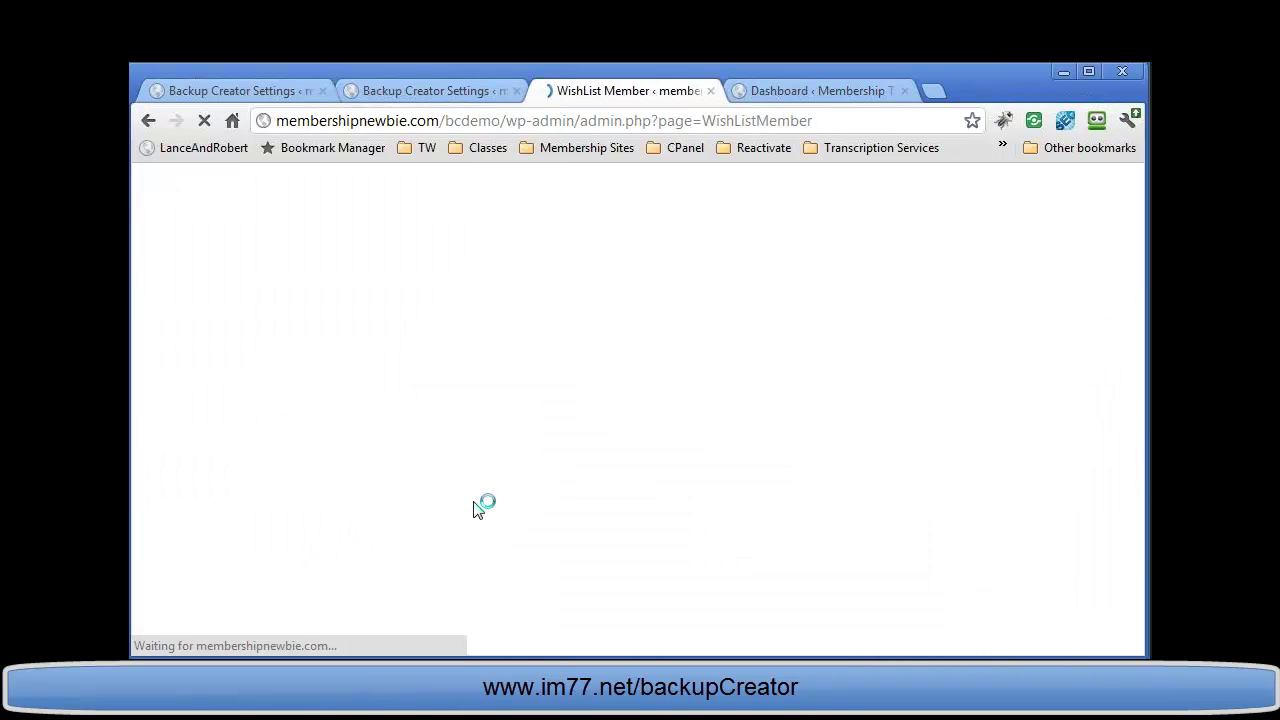
{"action": "left_click_drag", "start_coordinate": [360, 398], "coordinate": [297, 395]}
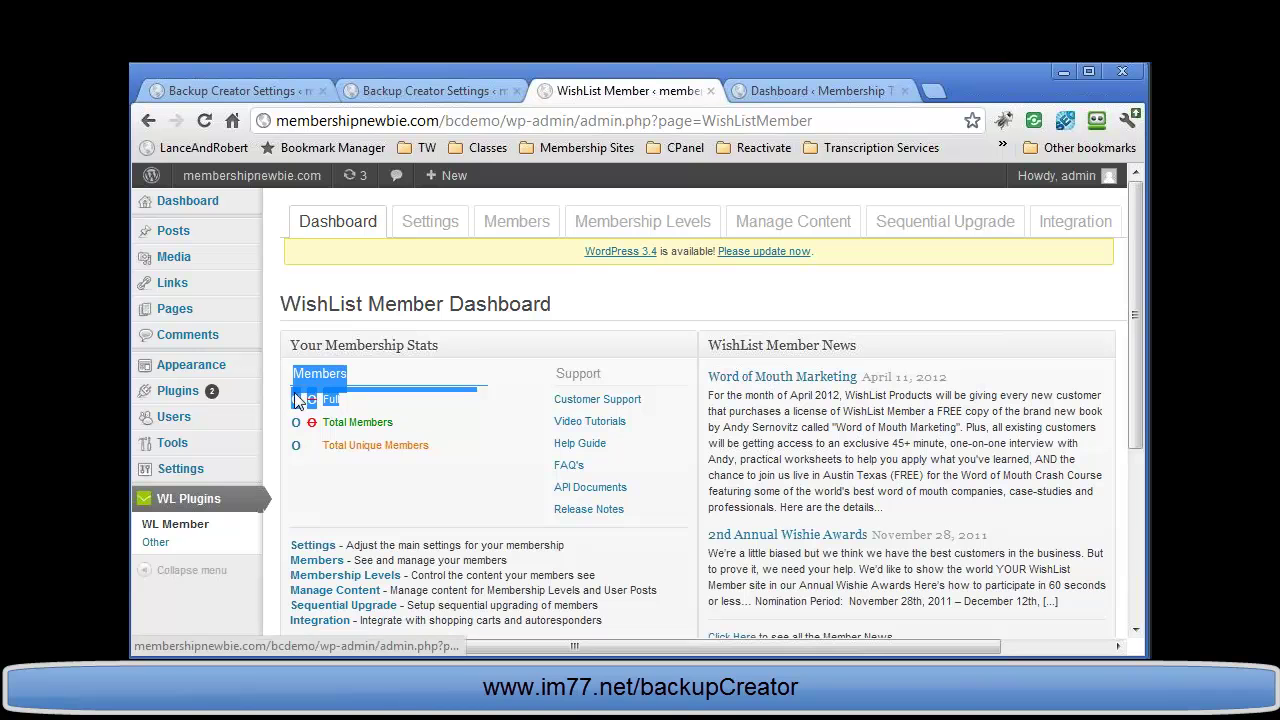
{"action": "scroll", "coordinate": [440, 467], "scroll_direction": "down", "scroll_amount": 1}
{"action": "scroll", "coordinate": [440, 467], "scroll_direction": "up", "scroll_amount": 1}
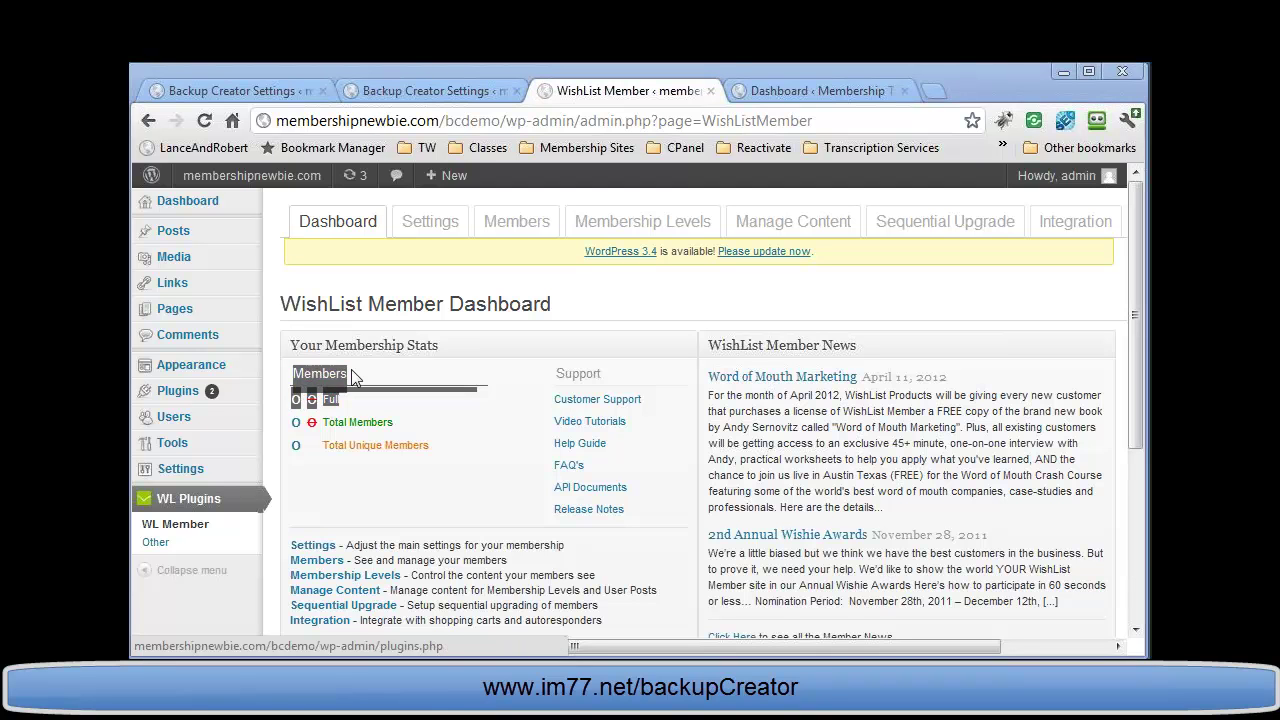
{"action": "left_click", "coordinate": [1063, 70]}
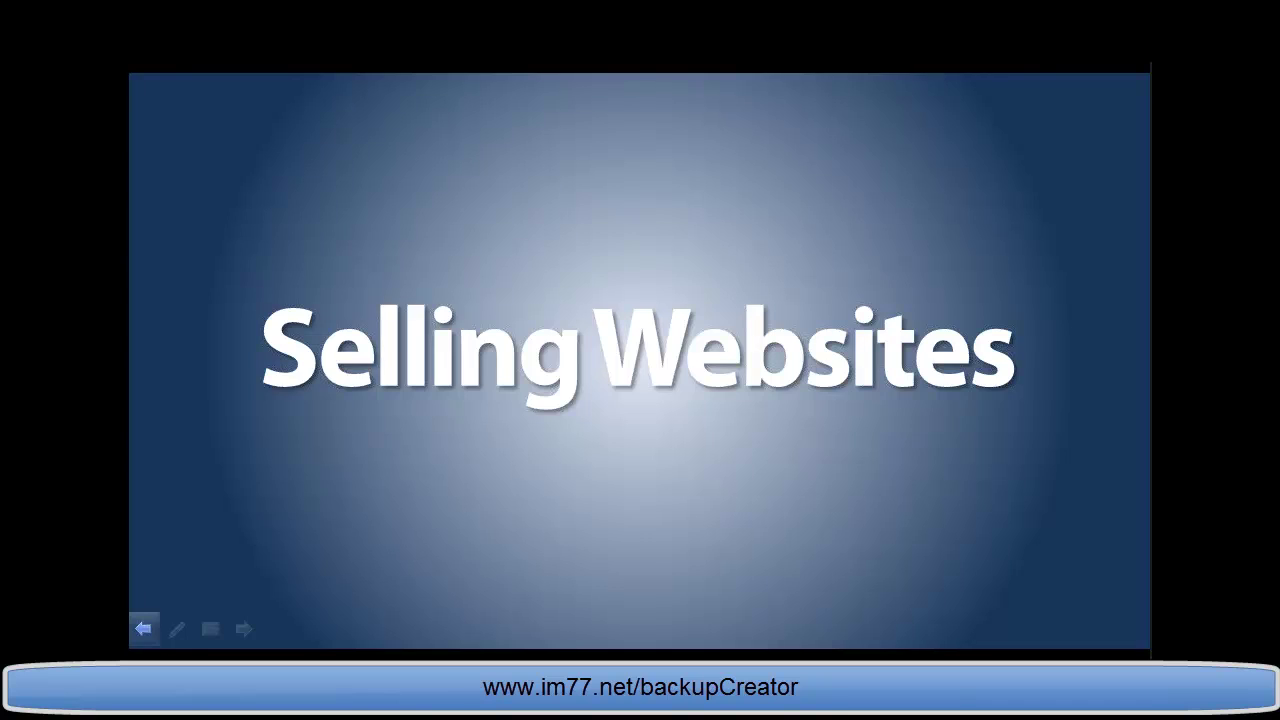
{"action": "key", "text": "Right"}
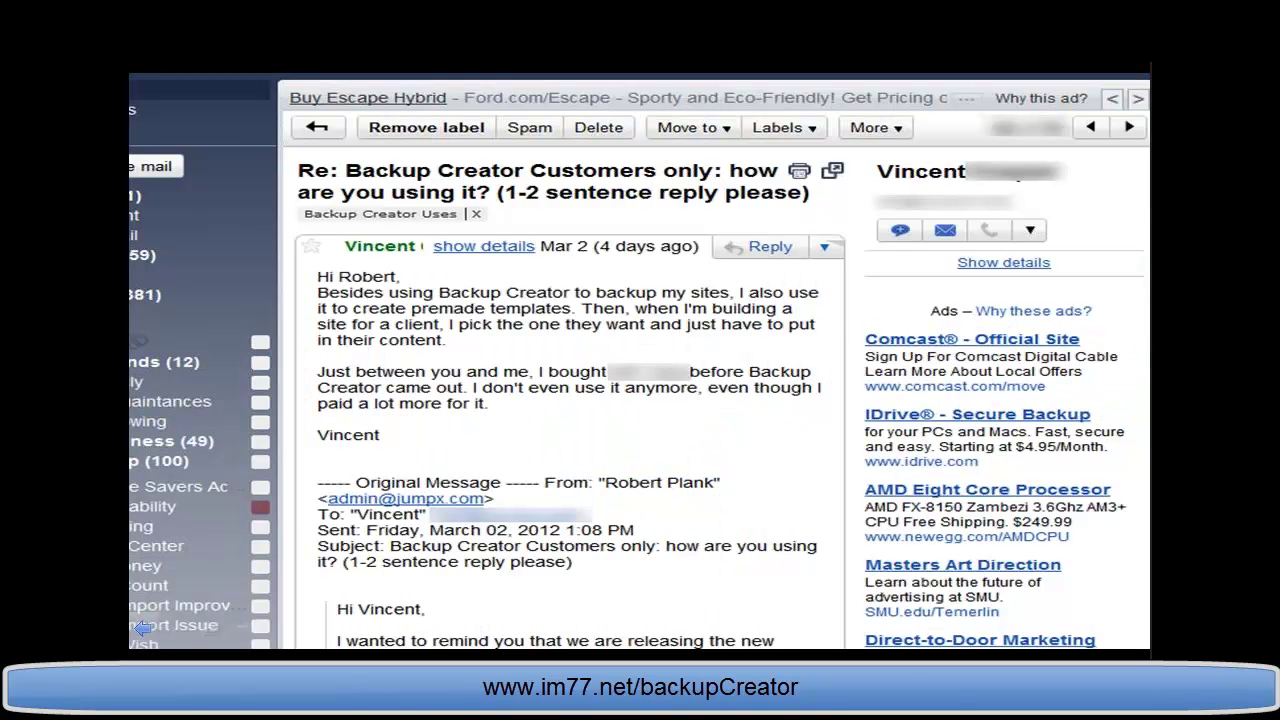